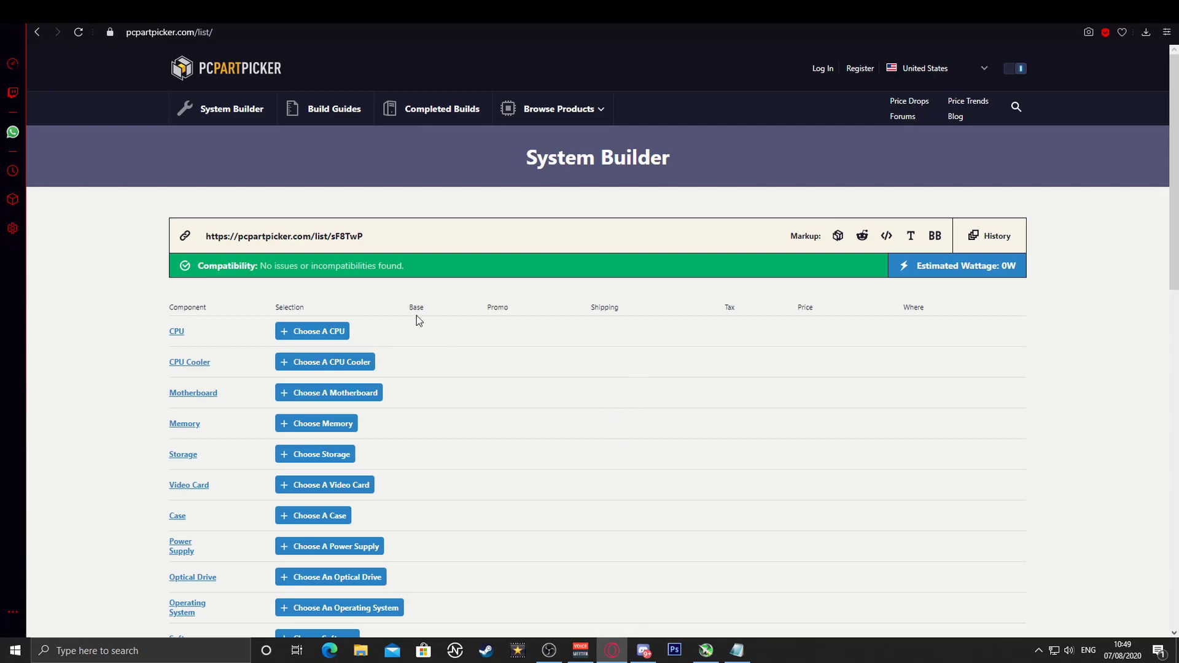
# Open the CPU list sorted by price, cheapest first.
pyautogui.click(325, 334)
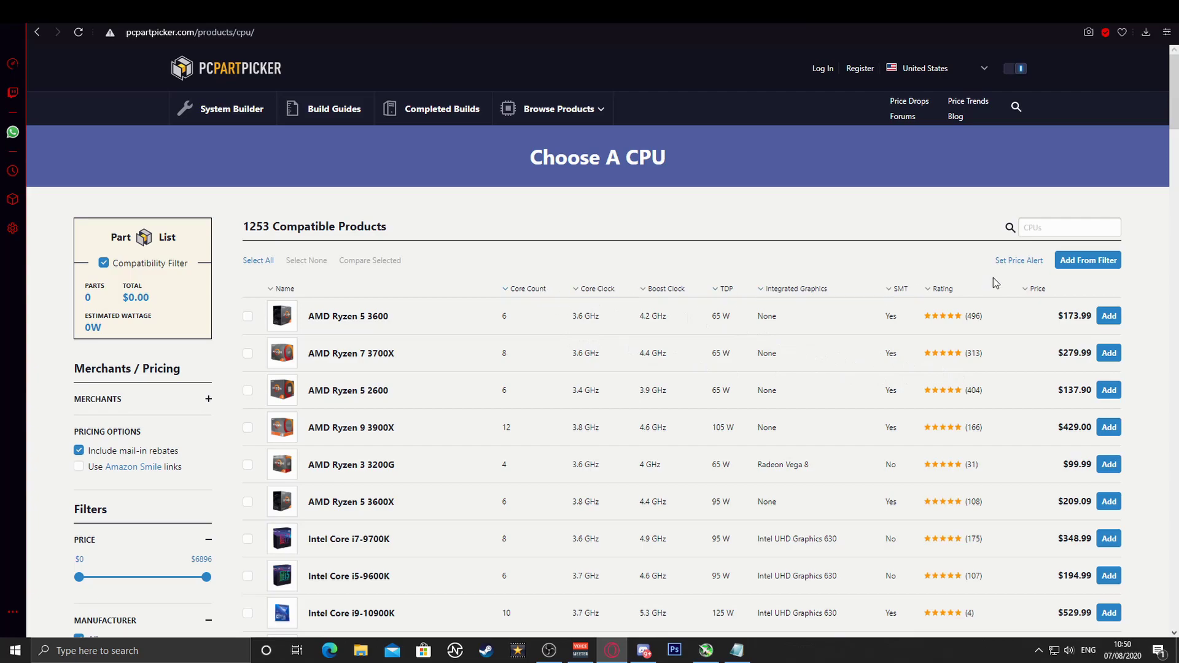
pyautogui.click(1039, 293)
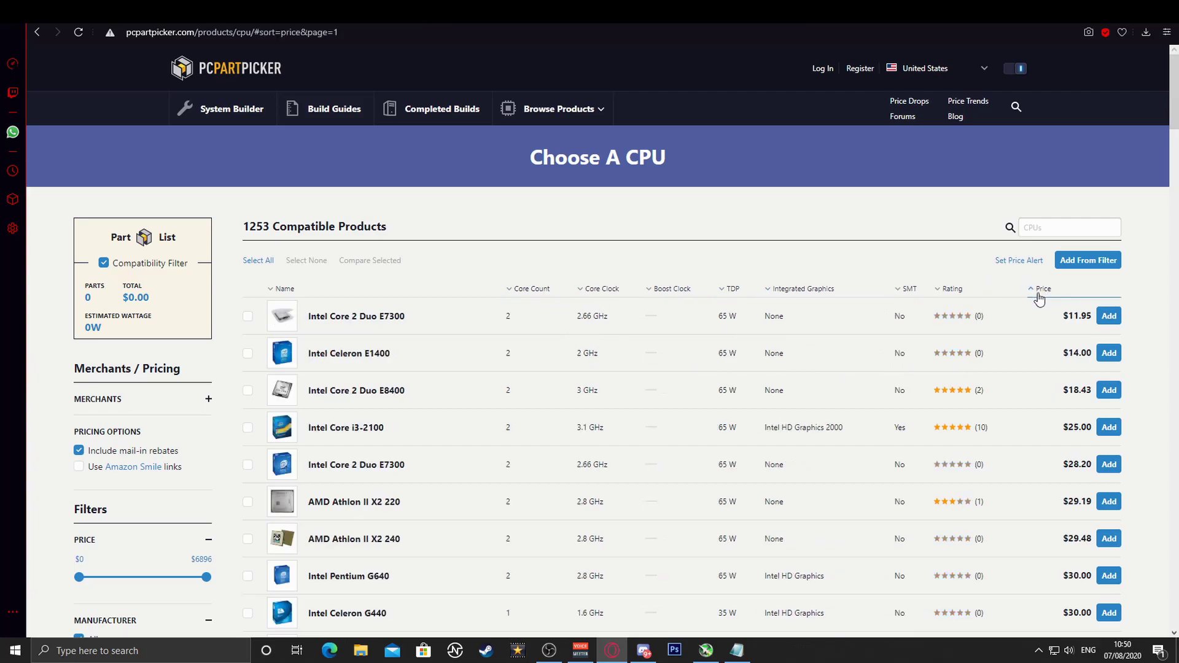
pyautogui.scroll(-2, 636, 387)
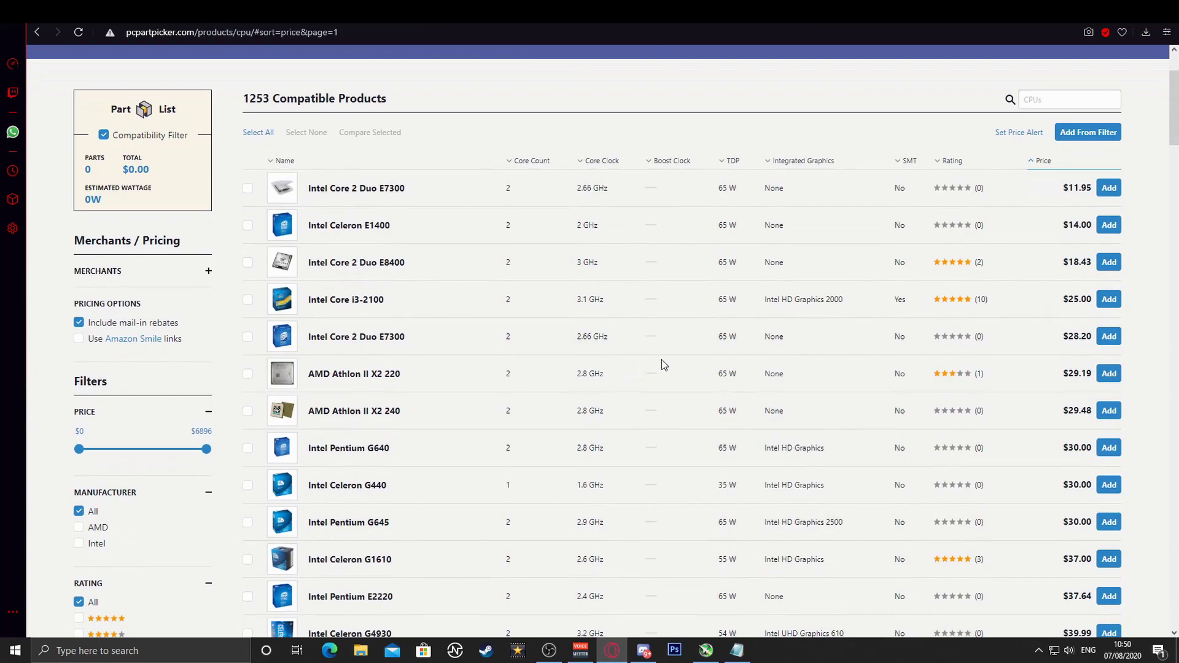
pyautogui.scroll(-3, 858, 363)
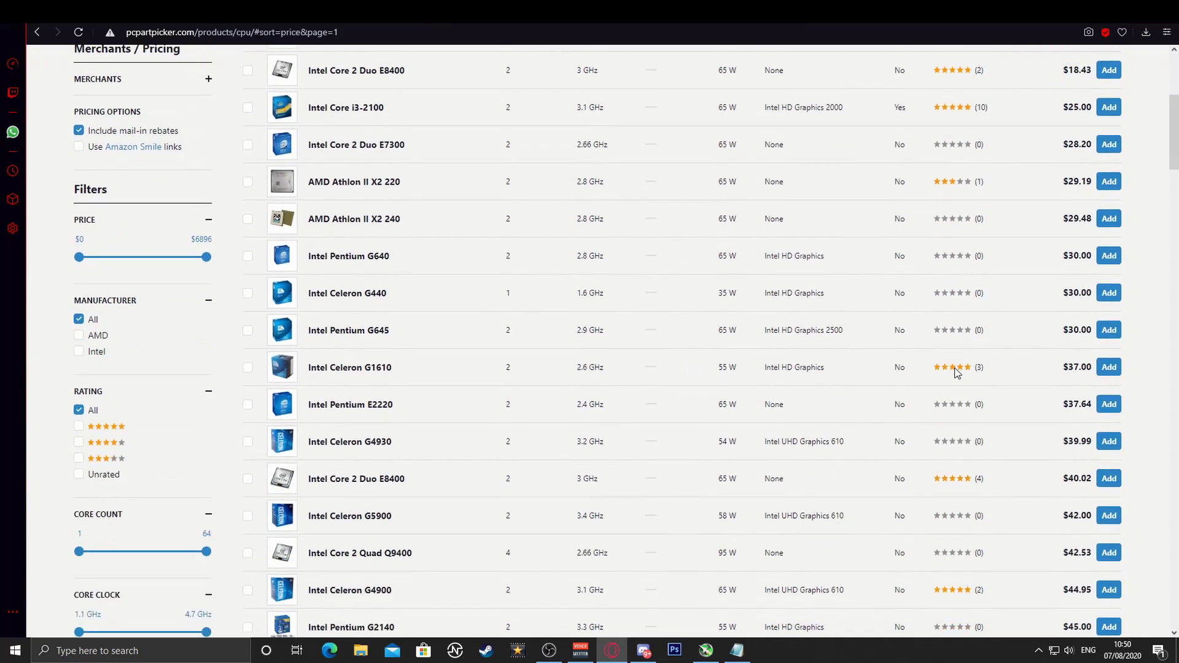
pyautogui.scroll(-2, 958, 387)
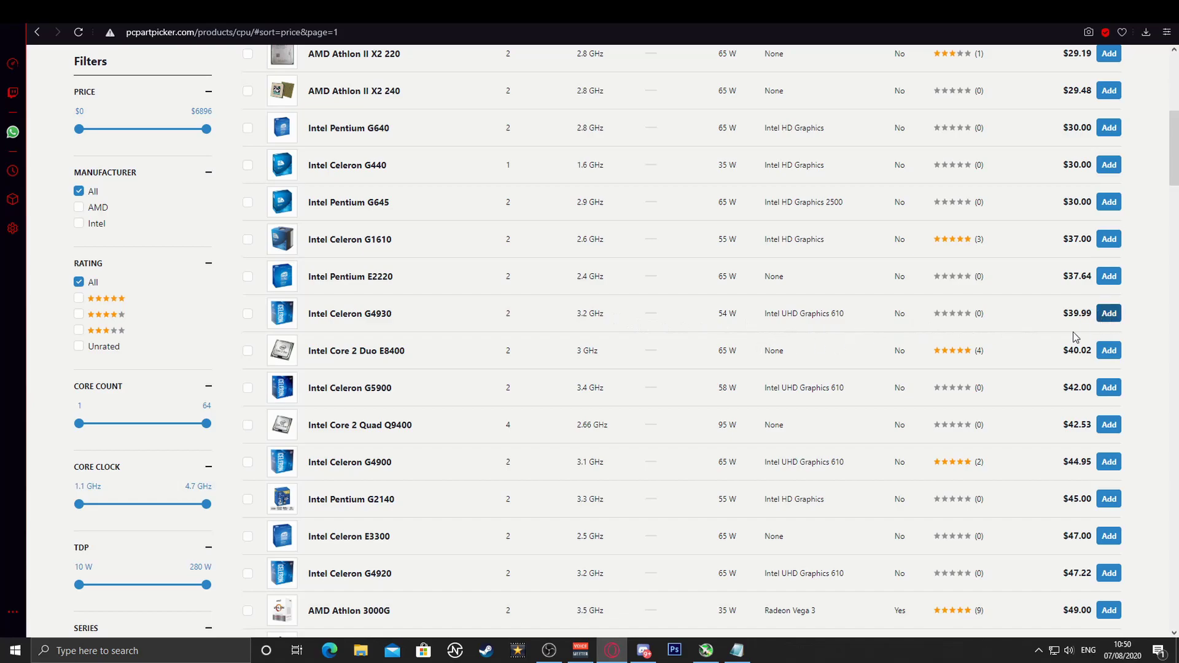
pyautogui.scroll(7, 1073, 332)
# Switch the store country to United Kingdom so CPU prices show in pounds.
pyautogui.click(934, 68)
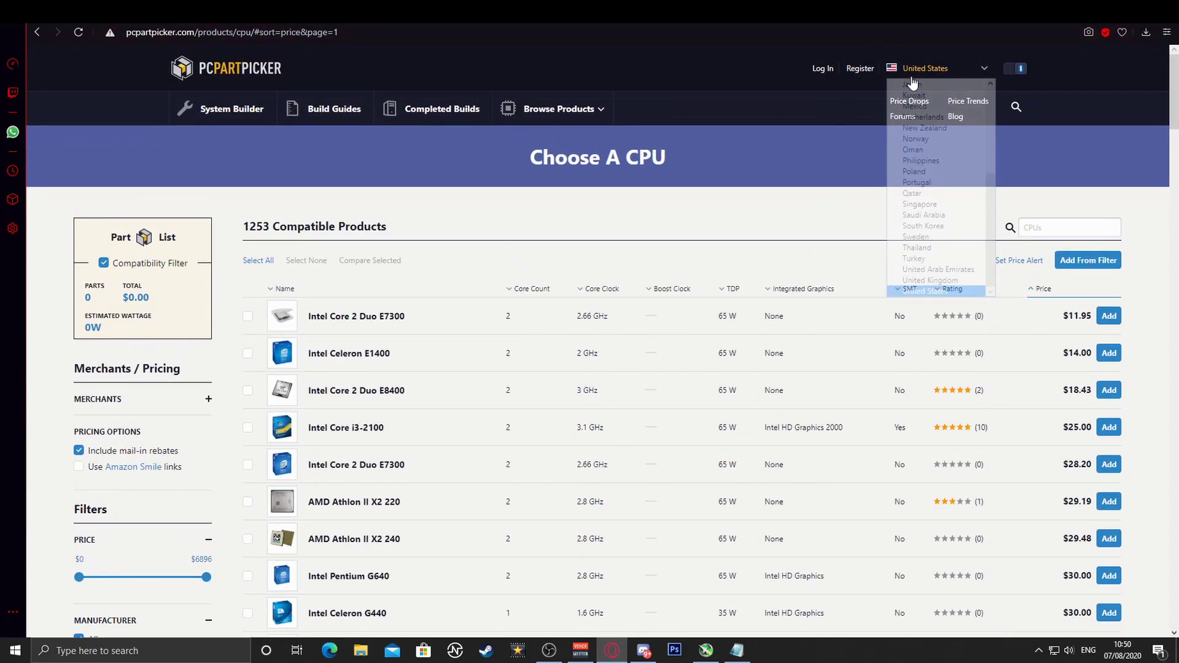
pyautogui.click(945, 277)
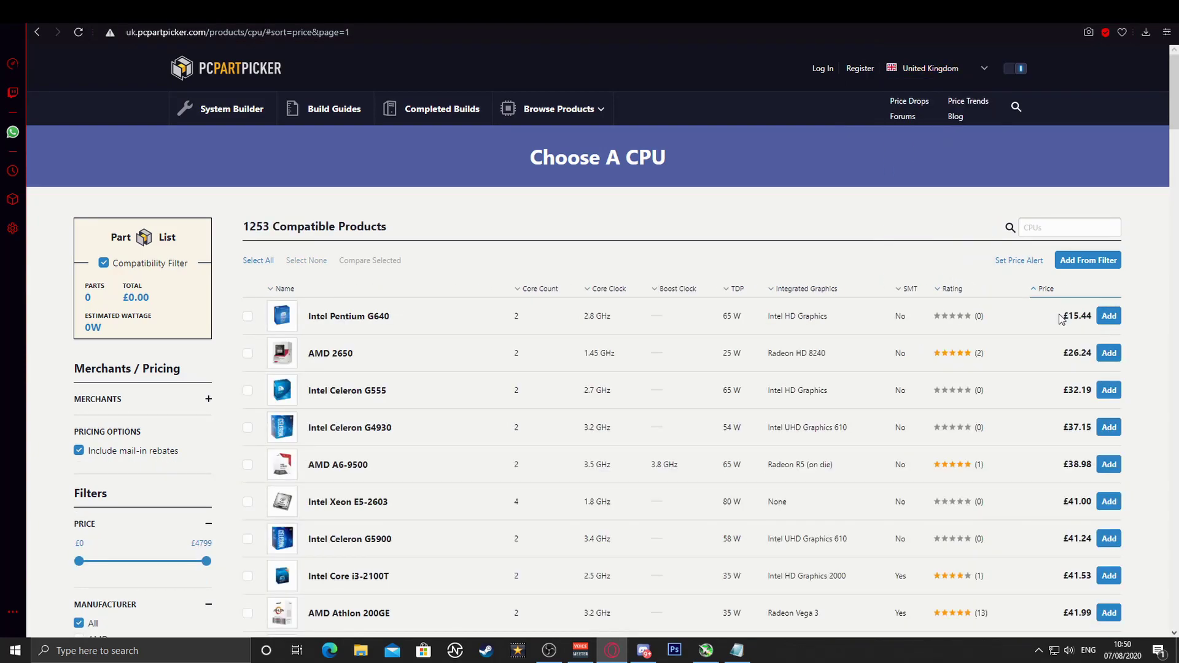
pyautogui.scroll(-1, 1060, 318)
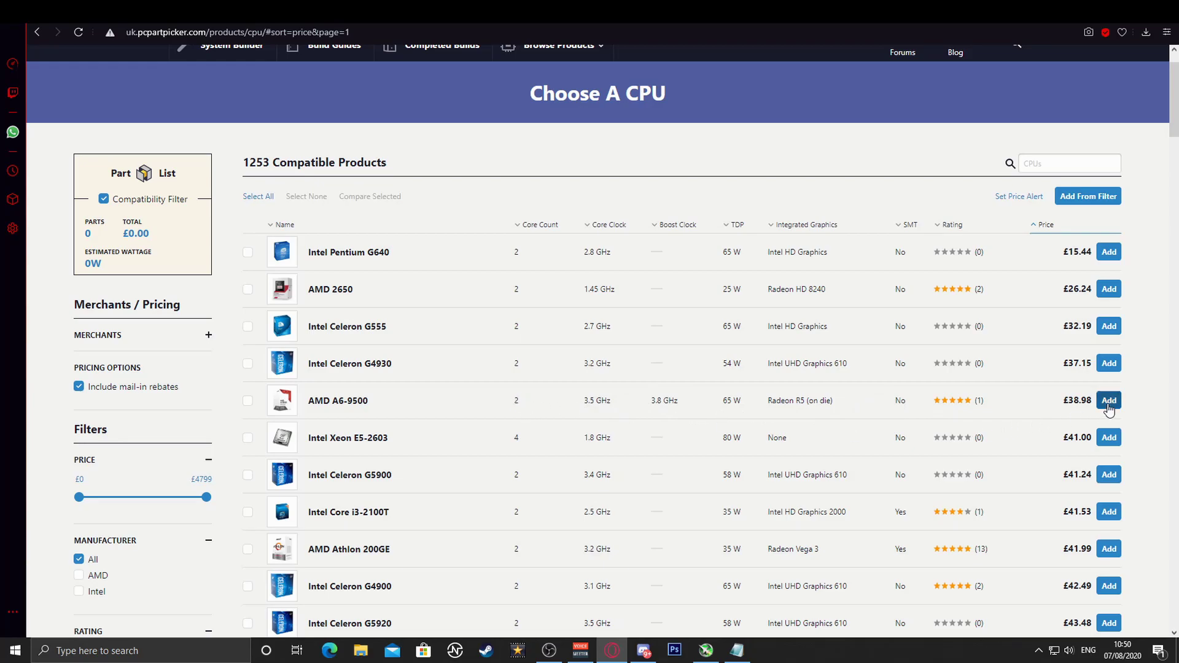
# Add the AMD Athlon 200GE, then the cheapest-sorted Gigabyte GA-A320M-S2H motherboard.
pyautogui.click(1100, 552)
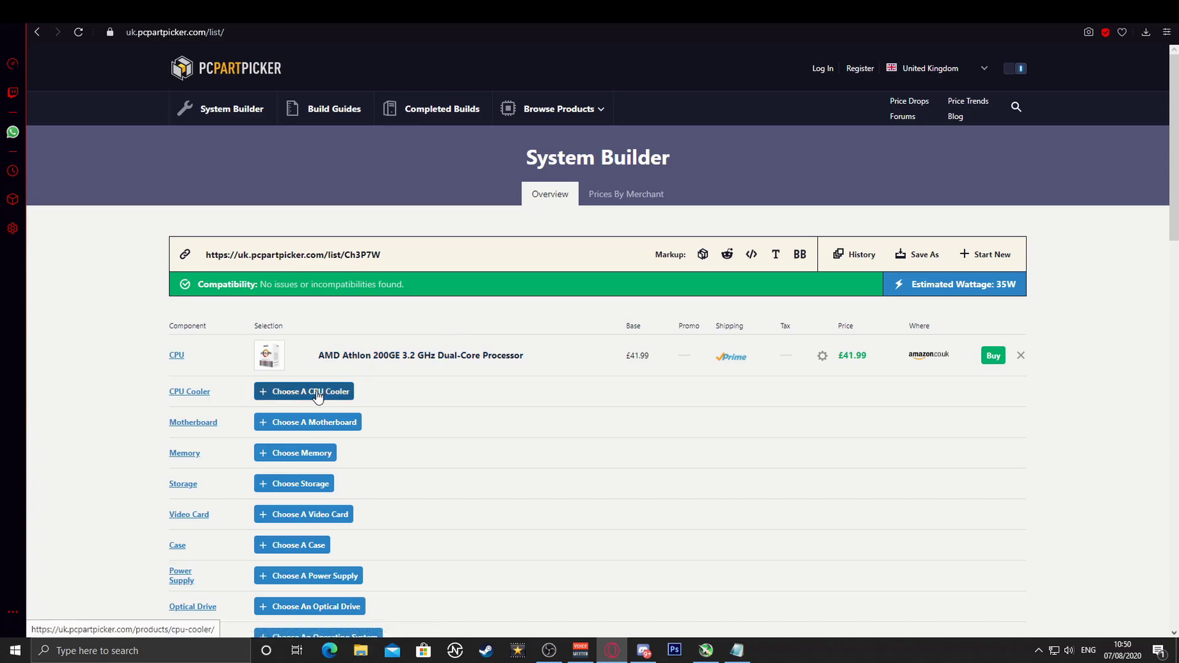
pyautogui.click(305, 425)
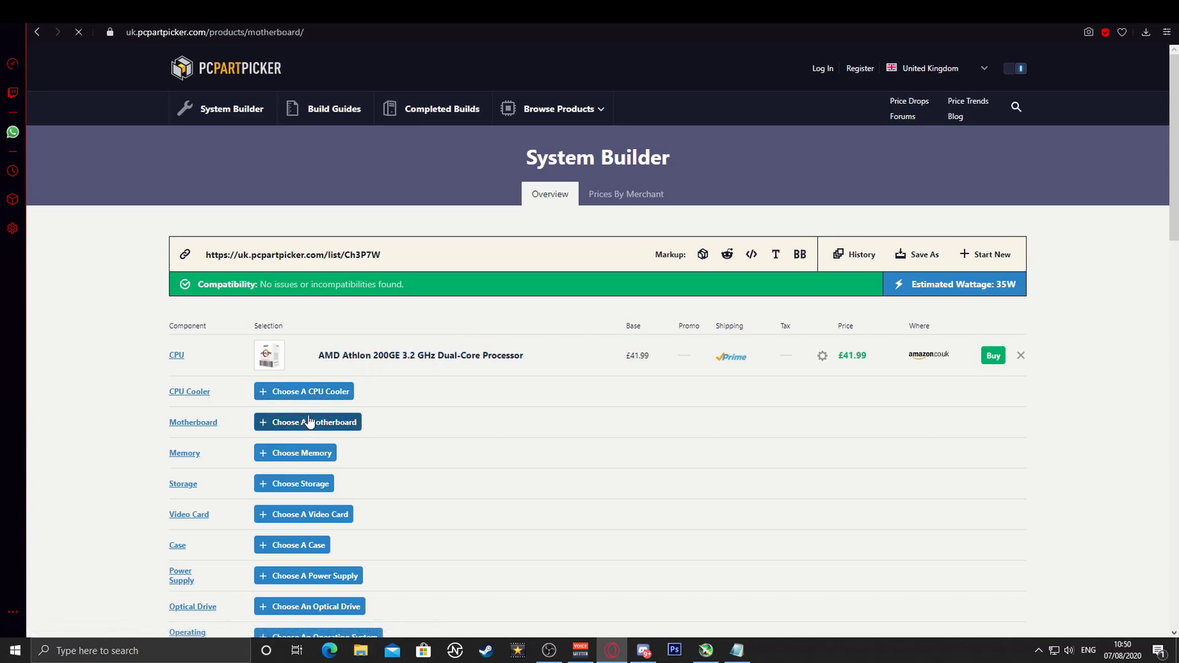
pyautogui.click(1050, 288)
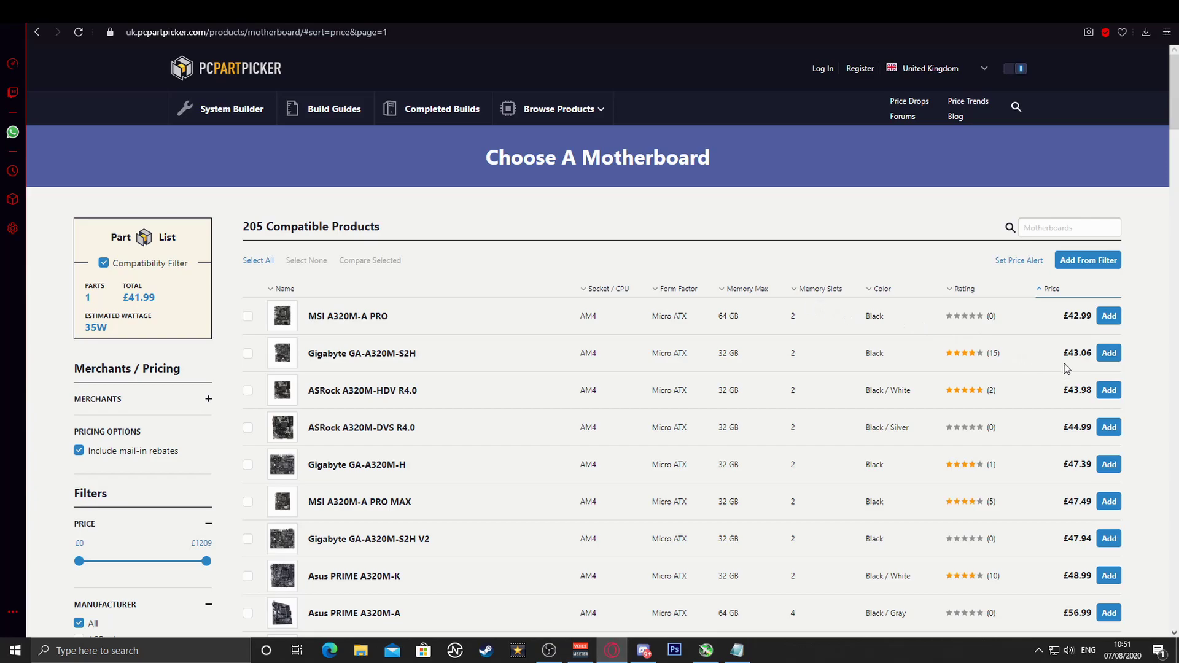
pyautogui.click(1108, 360)
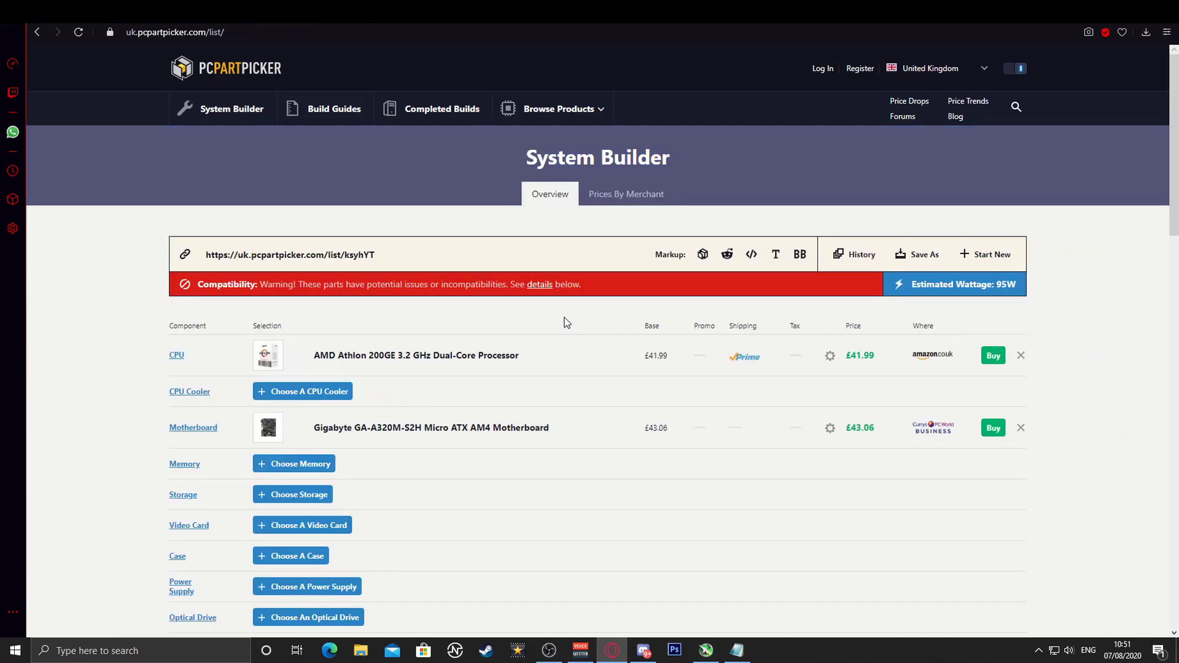
# Read the motherboard's BIOS compatibility warning details and return to the parts list.
pyautogui.click(543, 286)
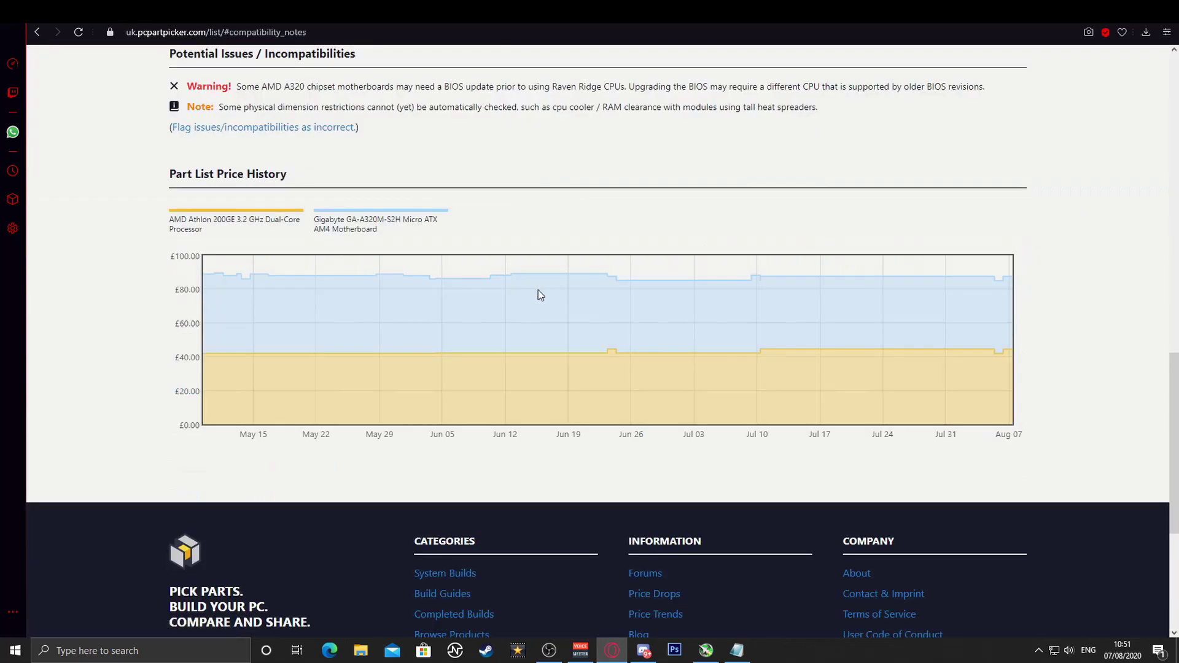
pyautogui.click(37, 32)
pyautogui.scroll(-2, 519, 420)
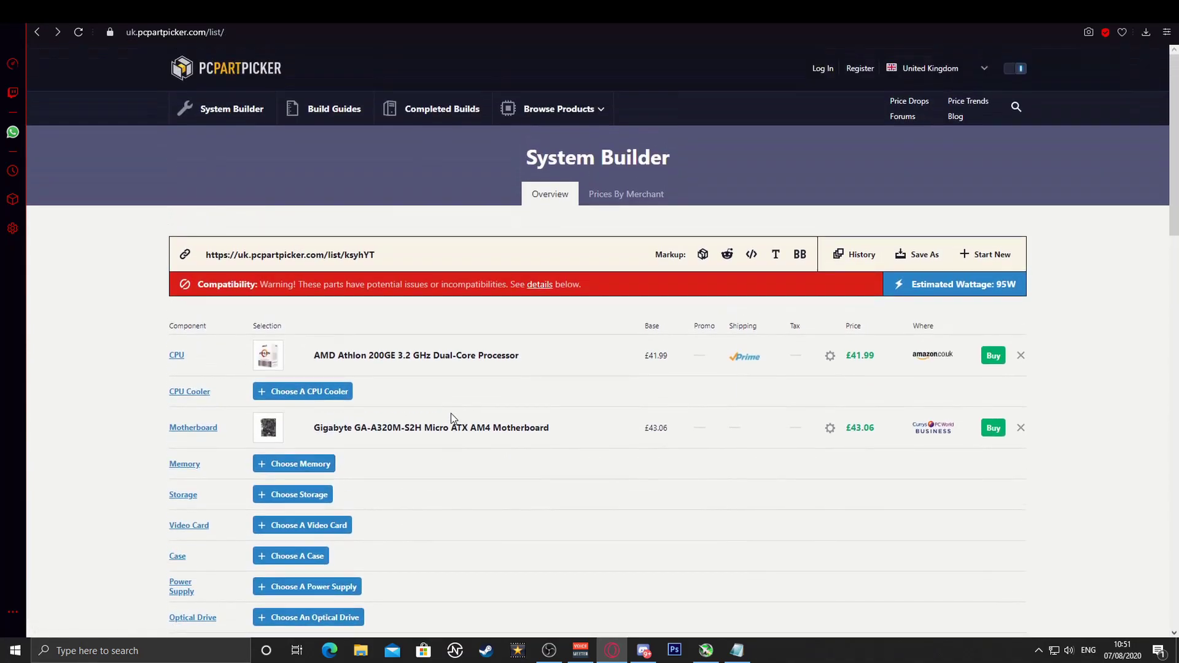
pyautogui.scroll(9, 678, 425)
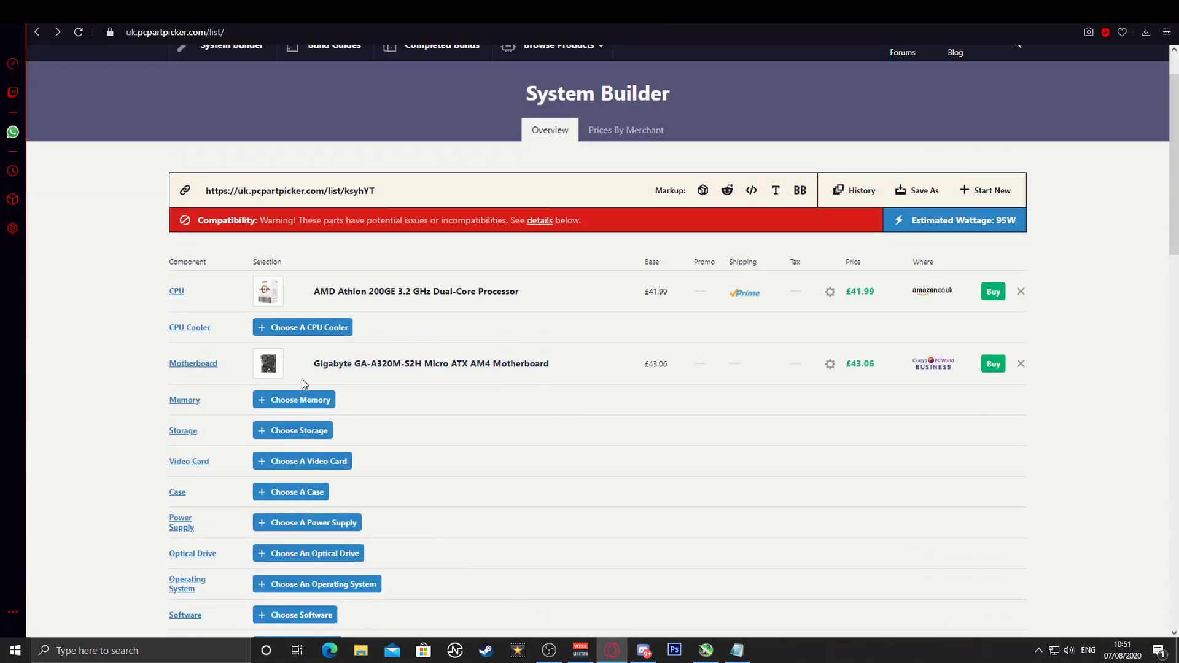
# Sort memory by price and add the Crucial 8 GB DDR4-2400 CL17 kit at £28.20.
pyautogui.click(311, 403)
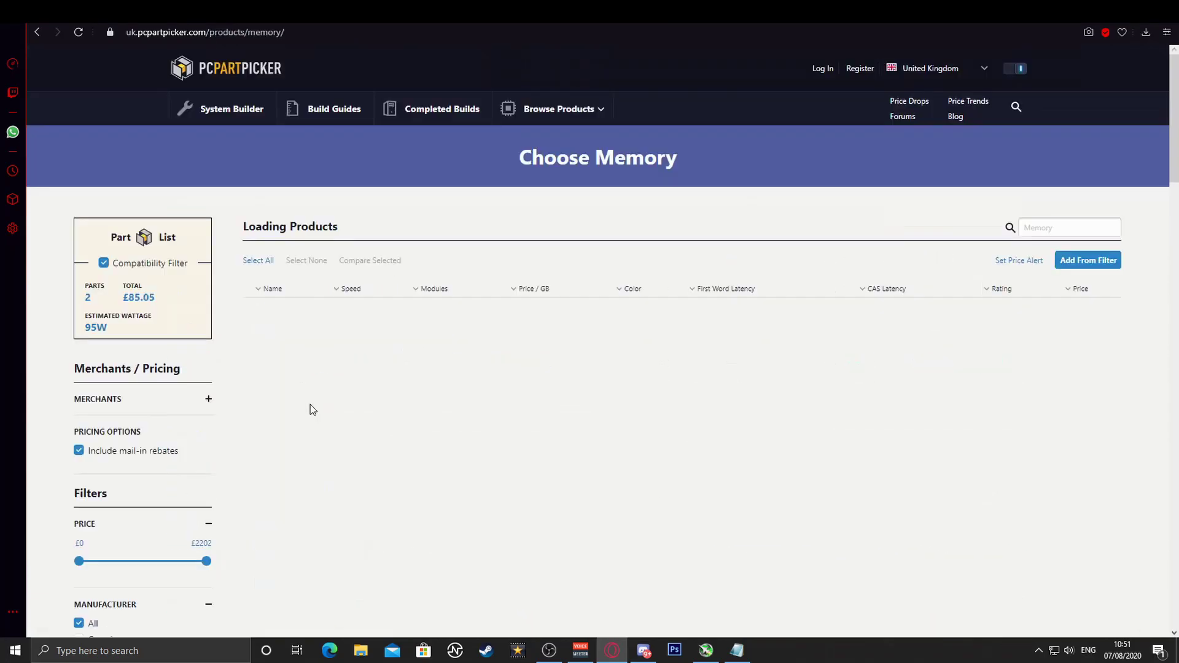
pyautogui.click(1054, 294)
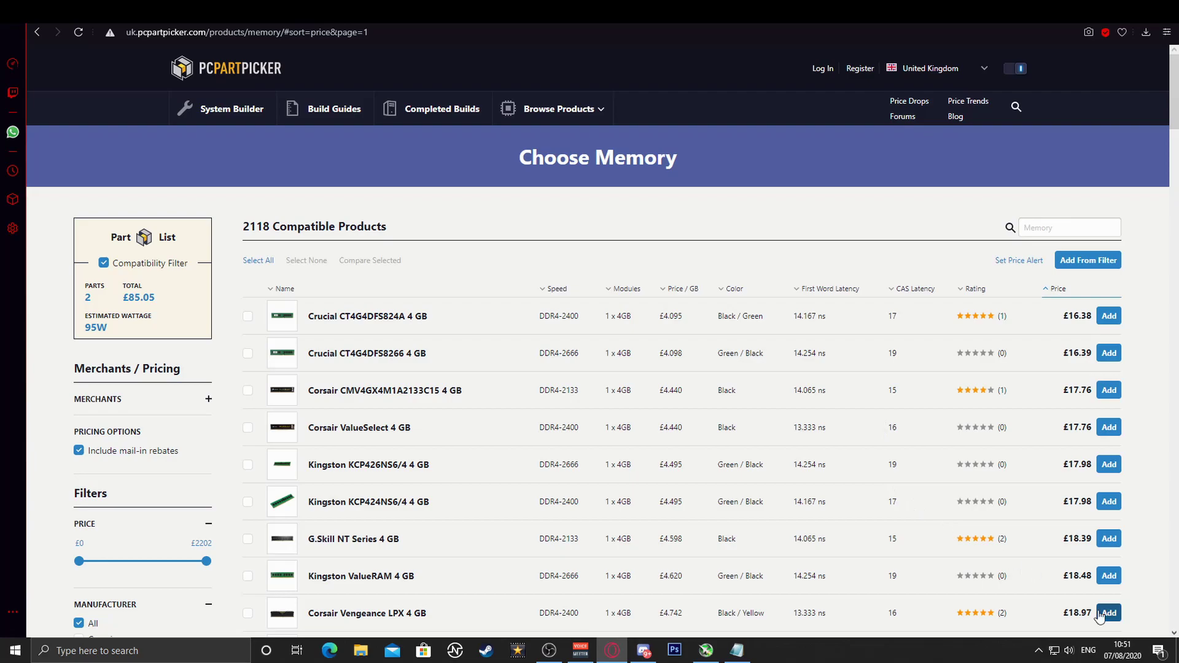
pyautogui.scroll(-5, 960, 578)
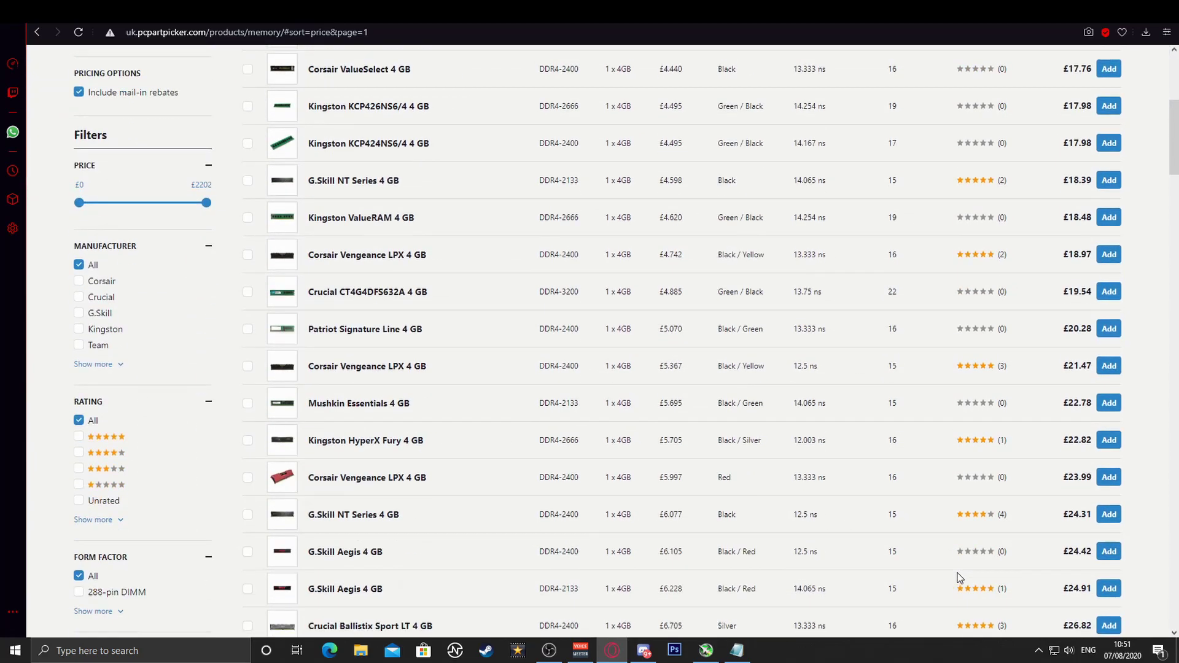
pyautogui.scroll(-5, 960, 577)
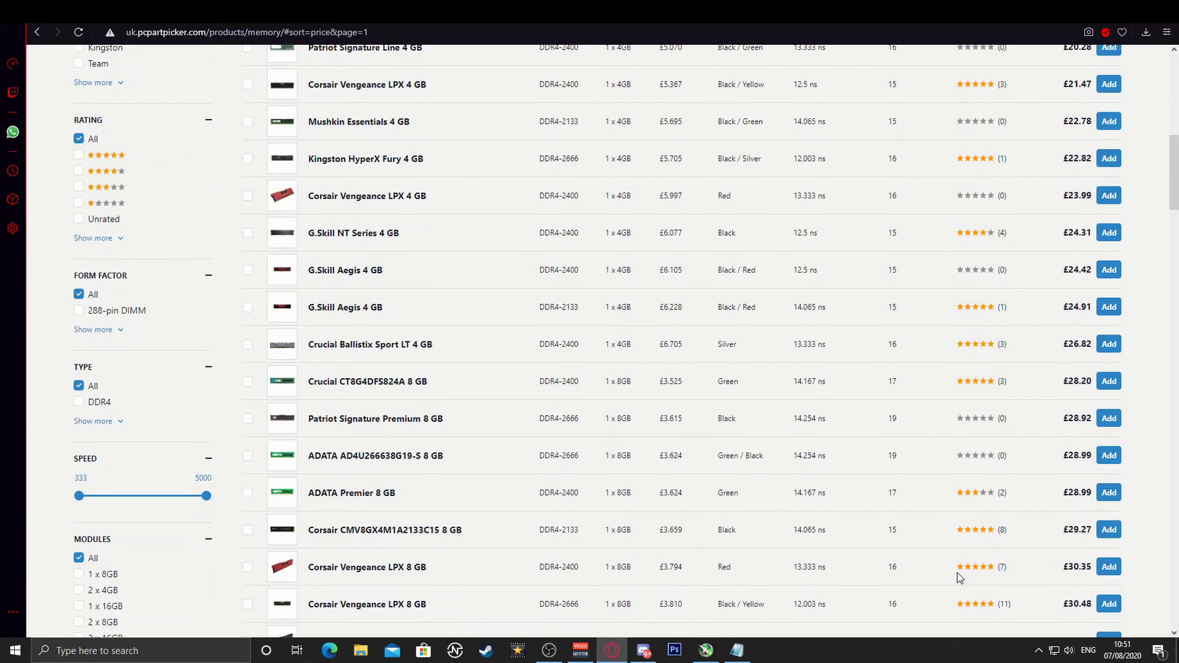
pyautogui.scroll(4, 896, 528)
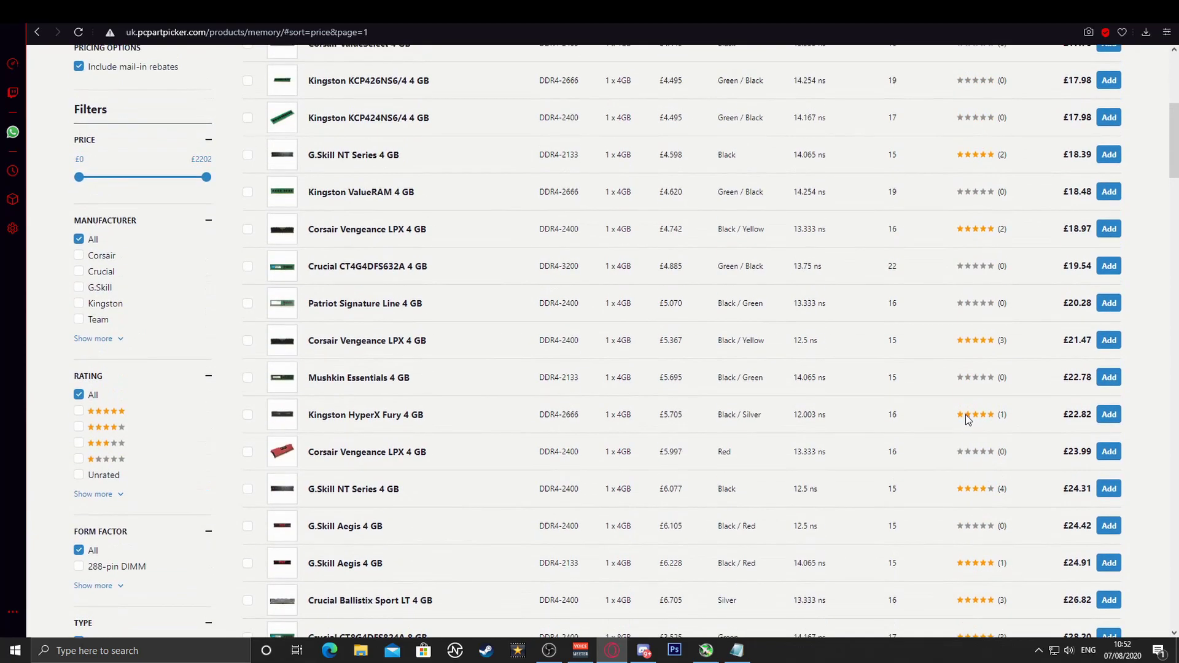
pyautogui.scroll(-2, 979, 446)
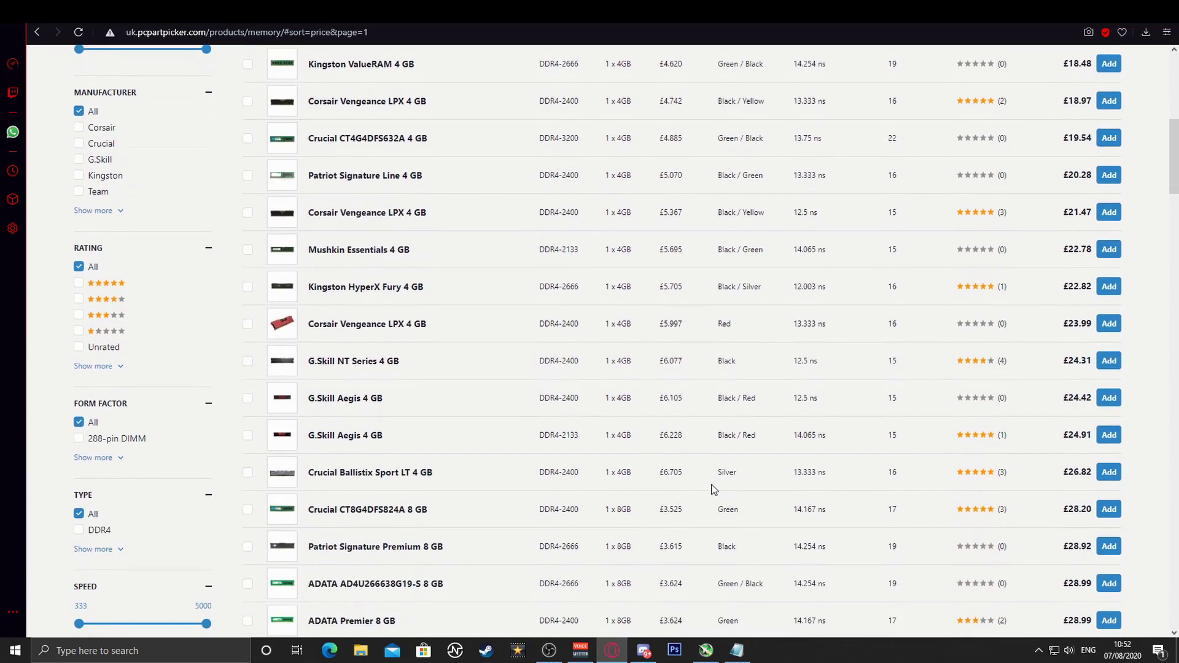
pyautogui.click(1107, 516)
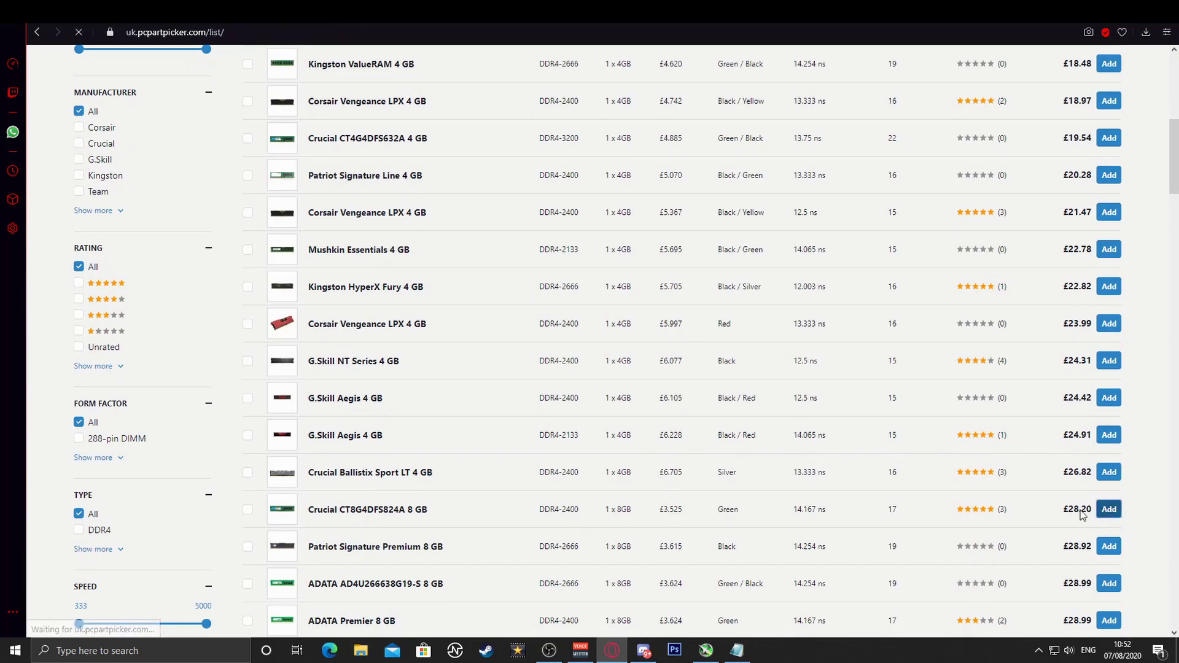
pyautogui.click(560, 355)
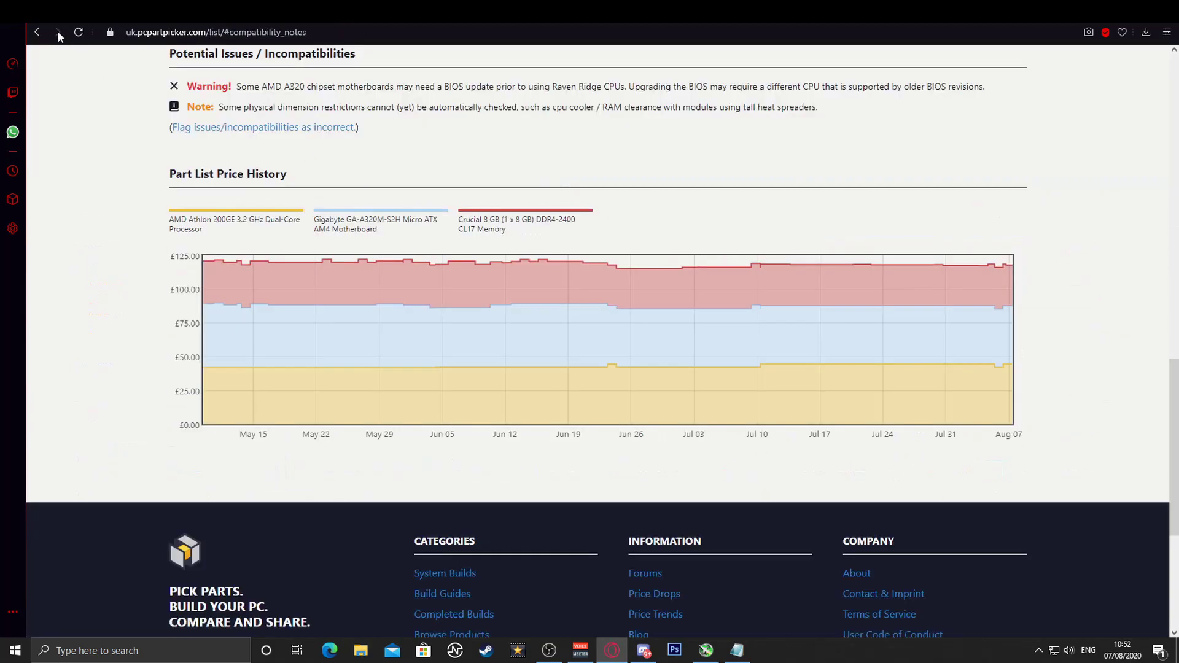
pyautogui.click(35, 34)
# Sort storage by rating then price and add the £13.49 Western Digital Caviar Blue 320 GB.
pyautogui.scroll(-2, 433, 521)
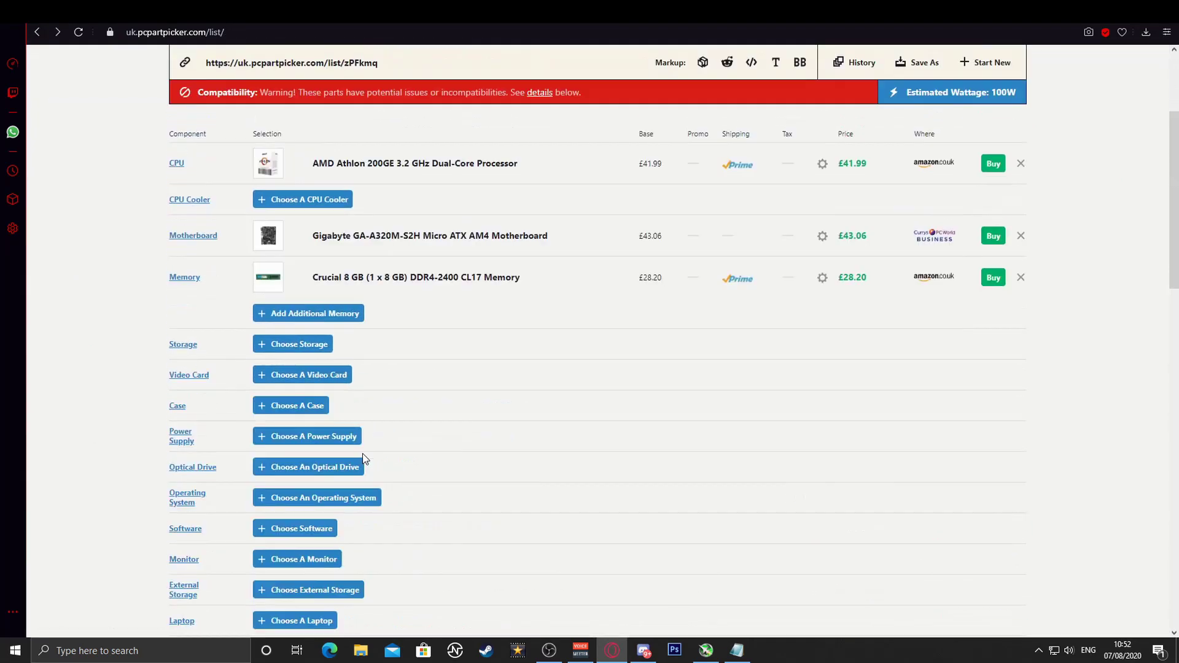
pyautogui.click(306, 346)
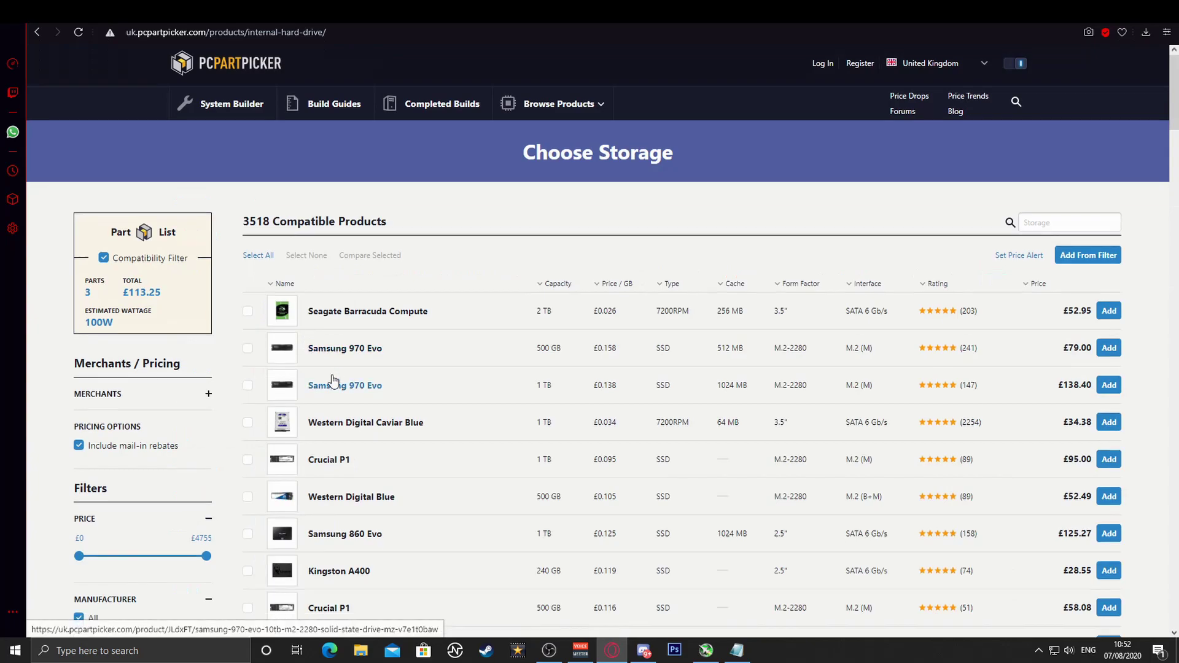
pyautogui.scroll(-1, 343, 363)
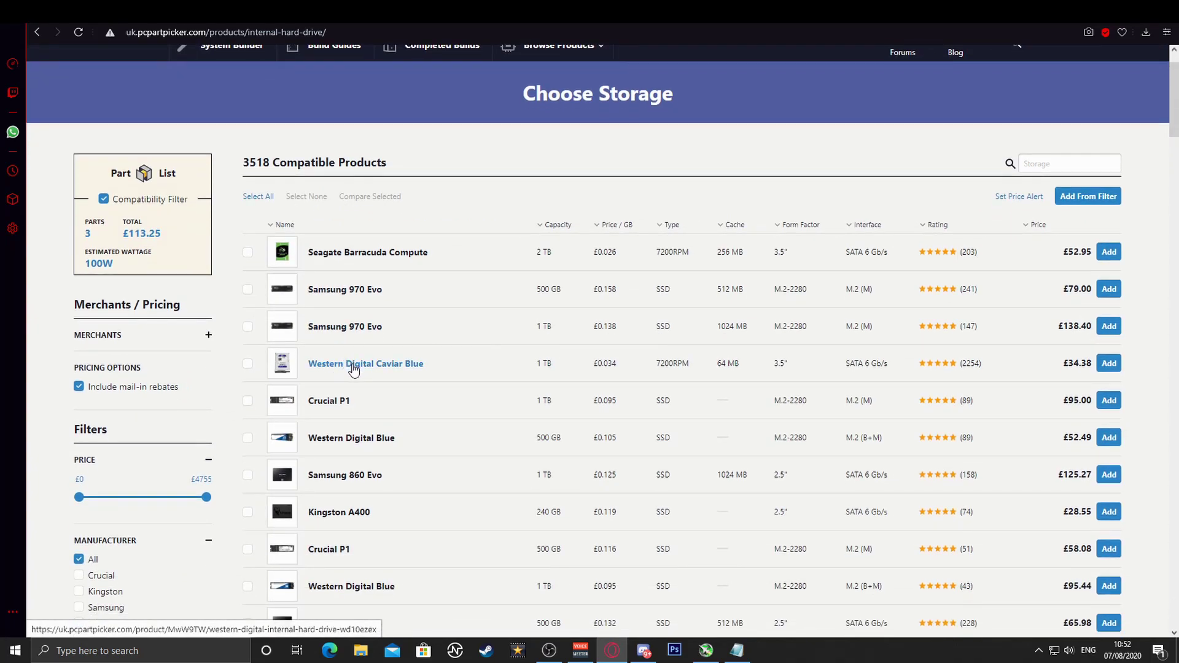
pyautogui.scroll(-1, 353, 369)
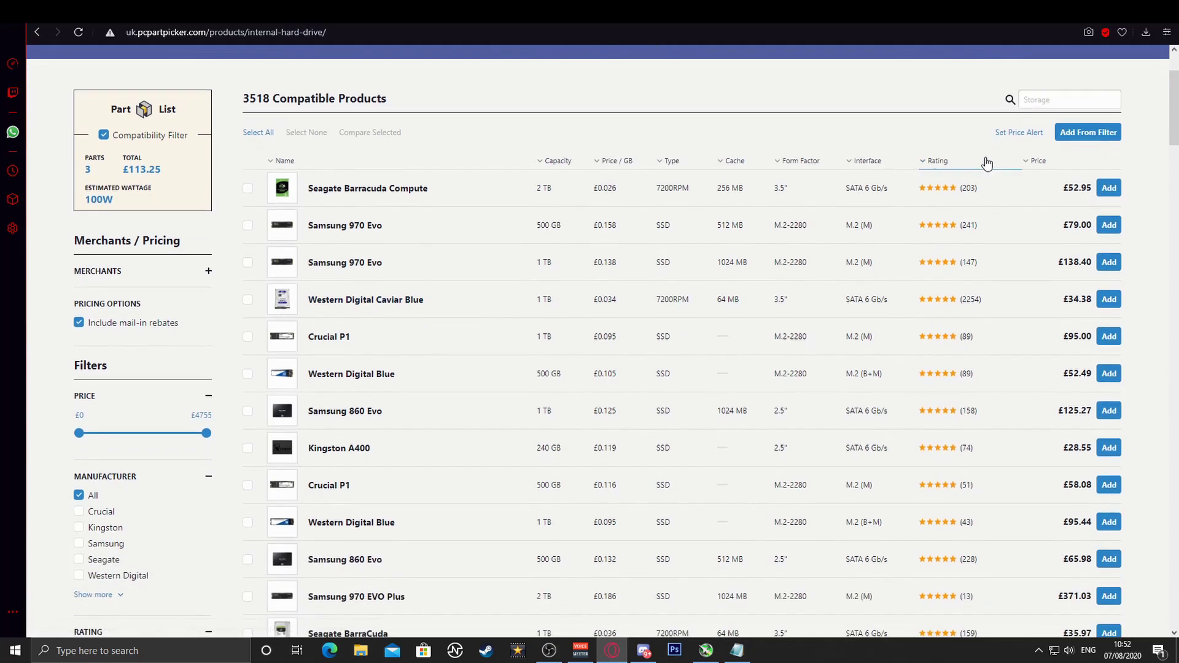
pyautogui.click(1031, 168)
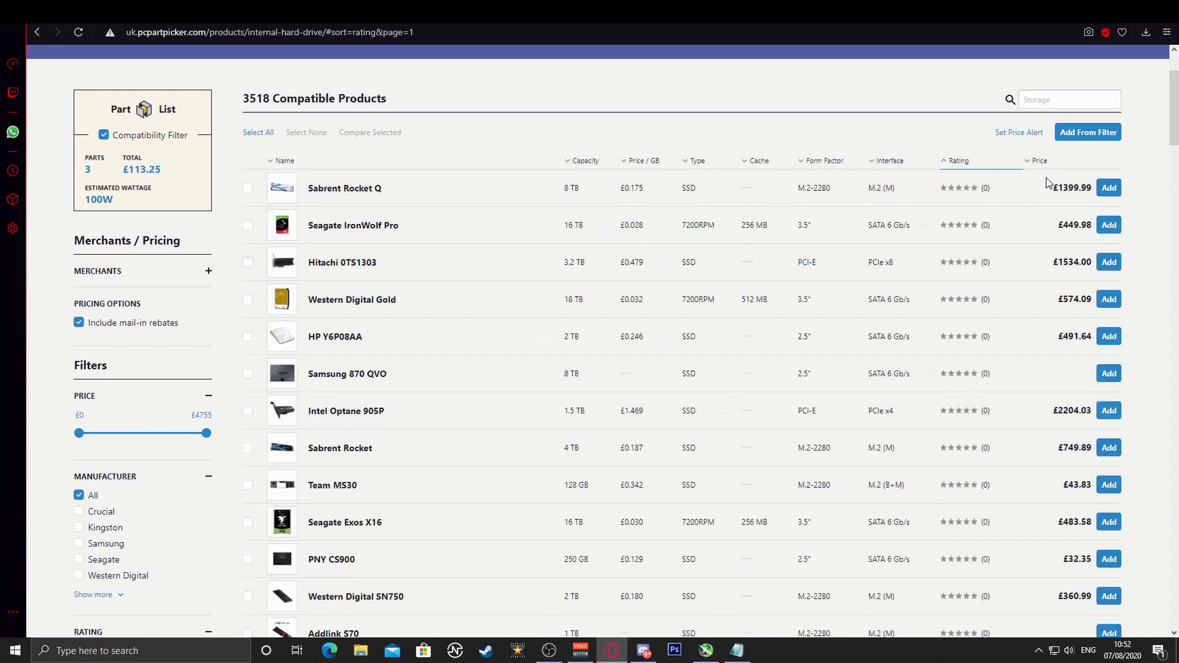
pyautogui.click(1038, 168)
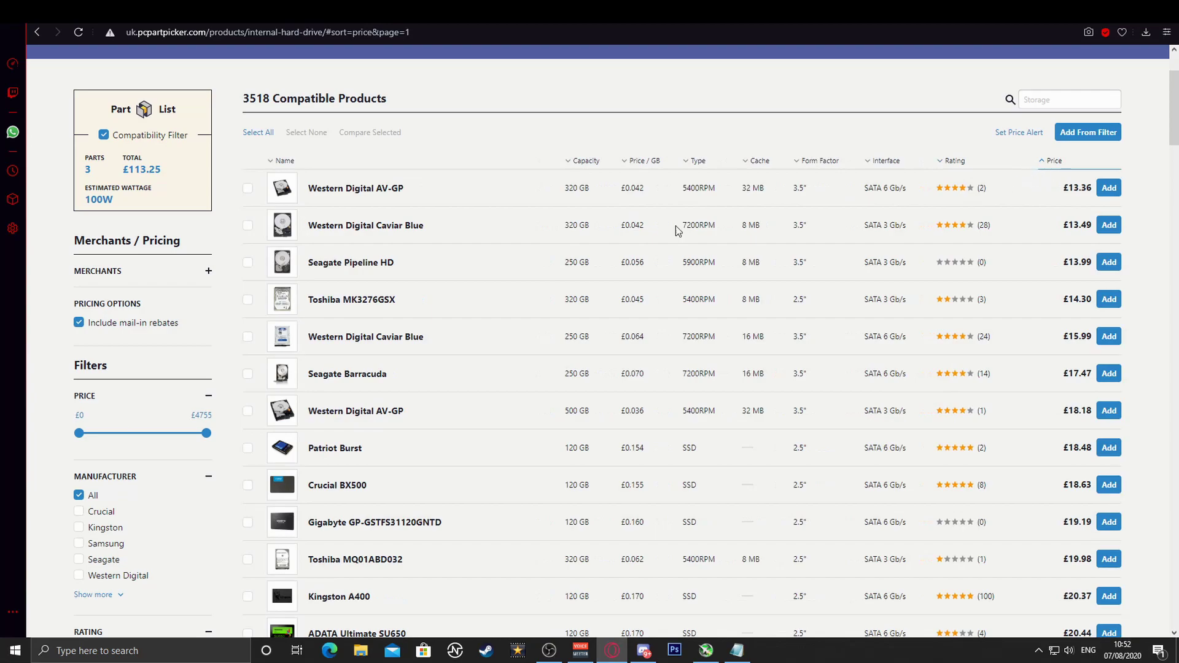
pyautogui.click(1110, 225)
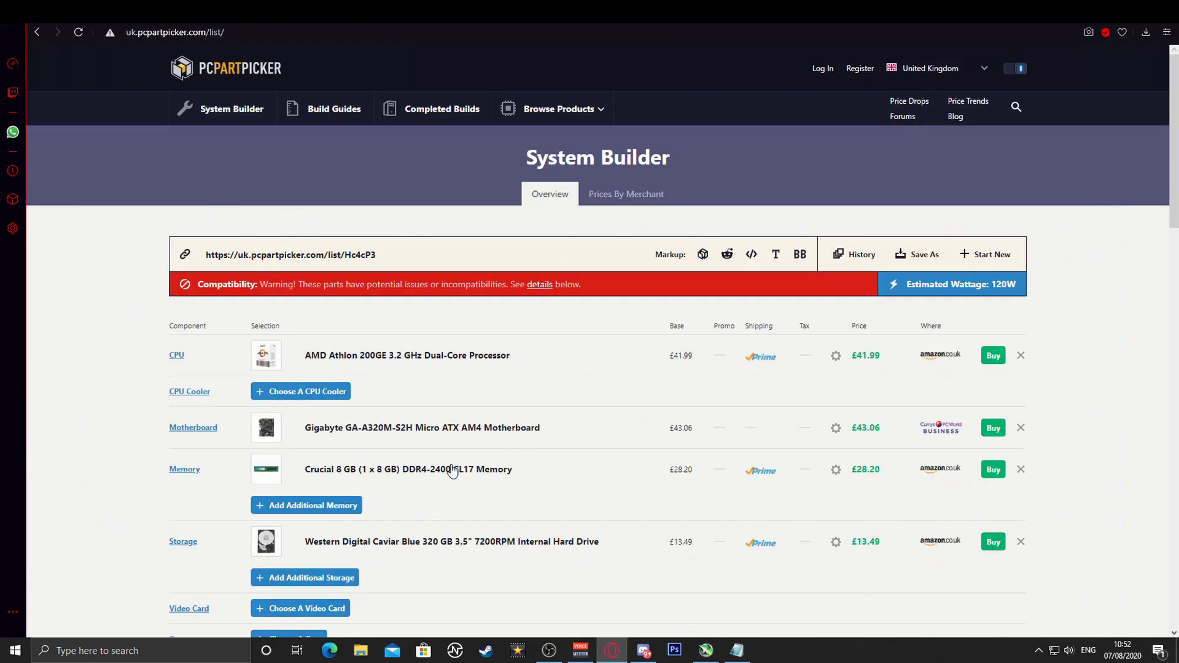
pyautogui.scroll(-3, 293, 263)
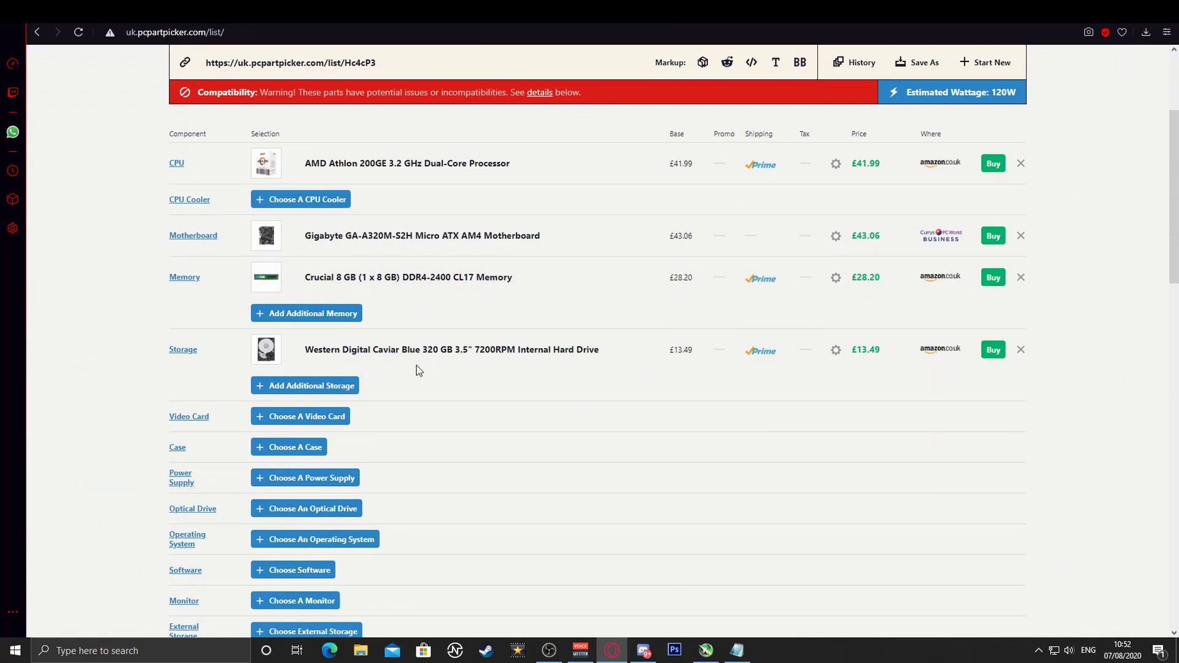
pyautogui.scroll(-1, 375, 387)
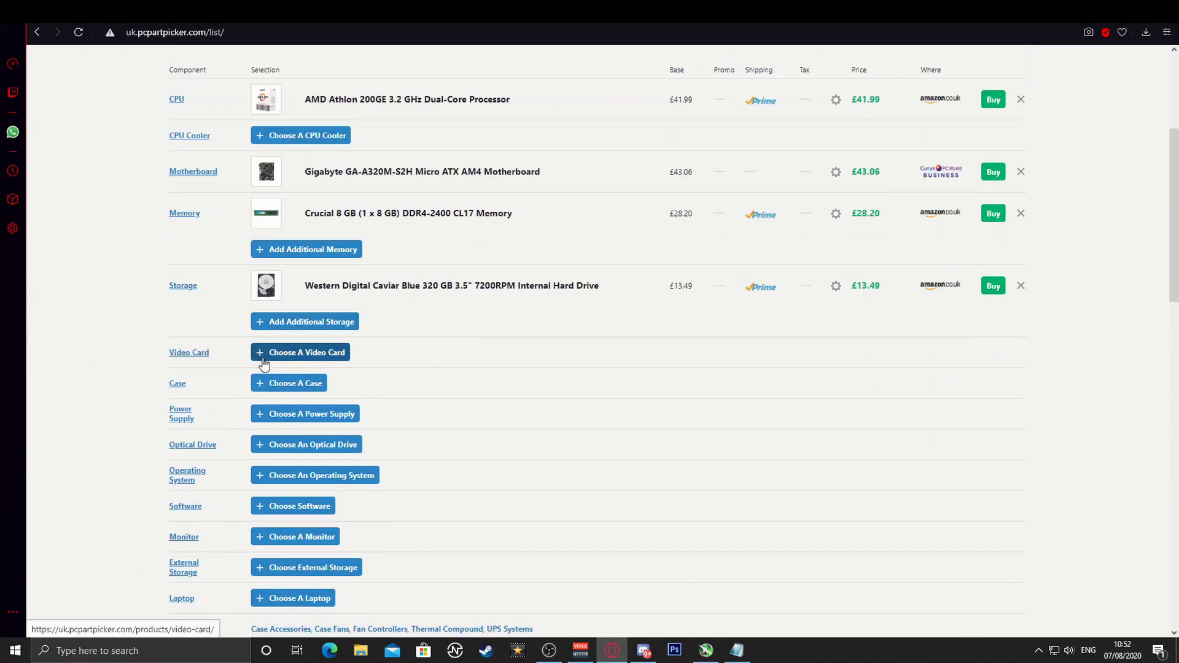
# List video cards cheapest first and scroll down to the PowerColor Red Dragon RX 550 at £99.85.
pyautogui.click(268, 349)
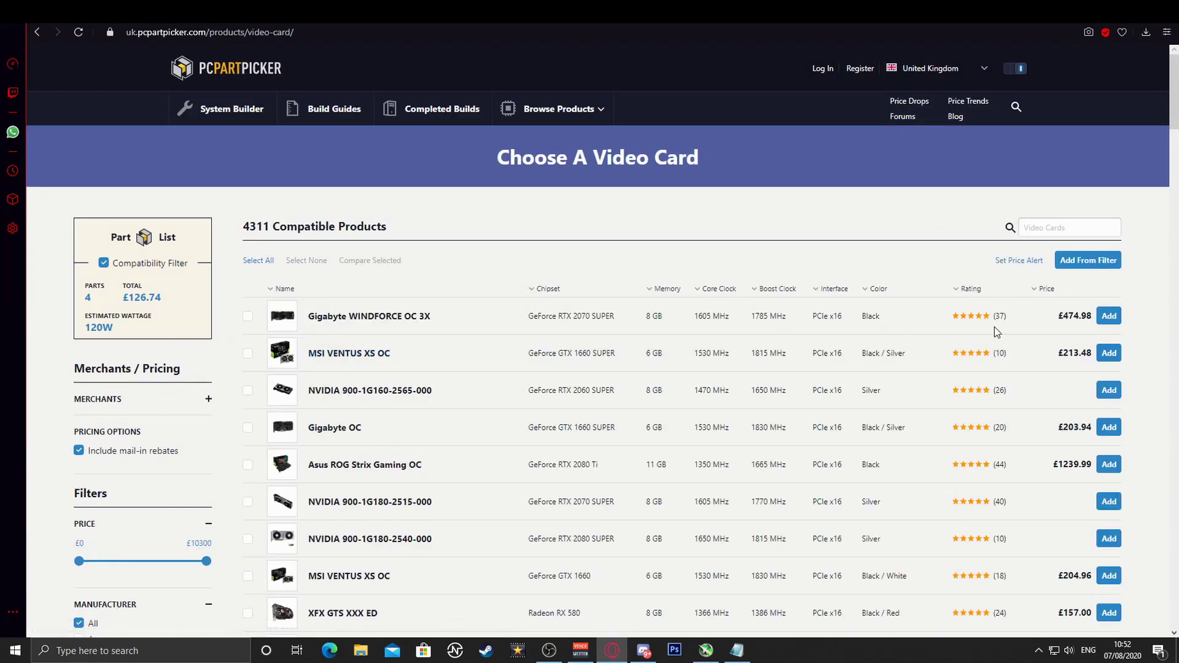
pyautogui.click(1046, 300)
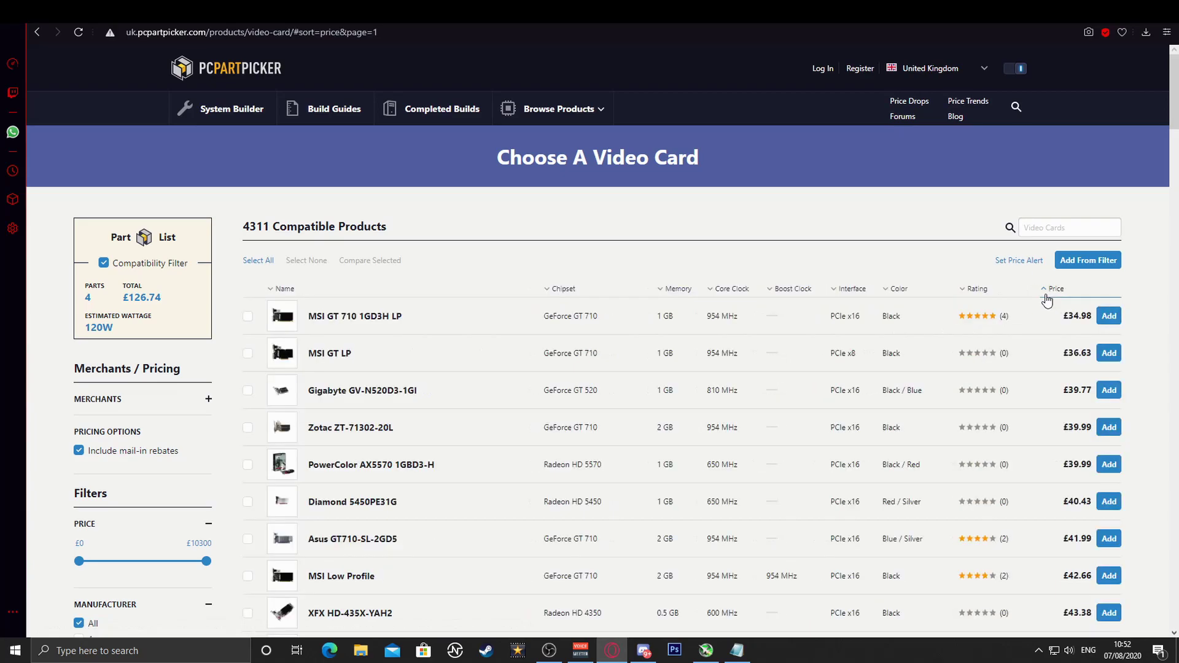
pyautogui.scroll(-4, 945, 473)
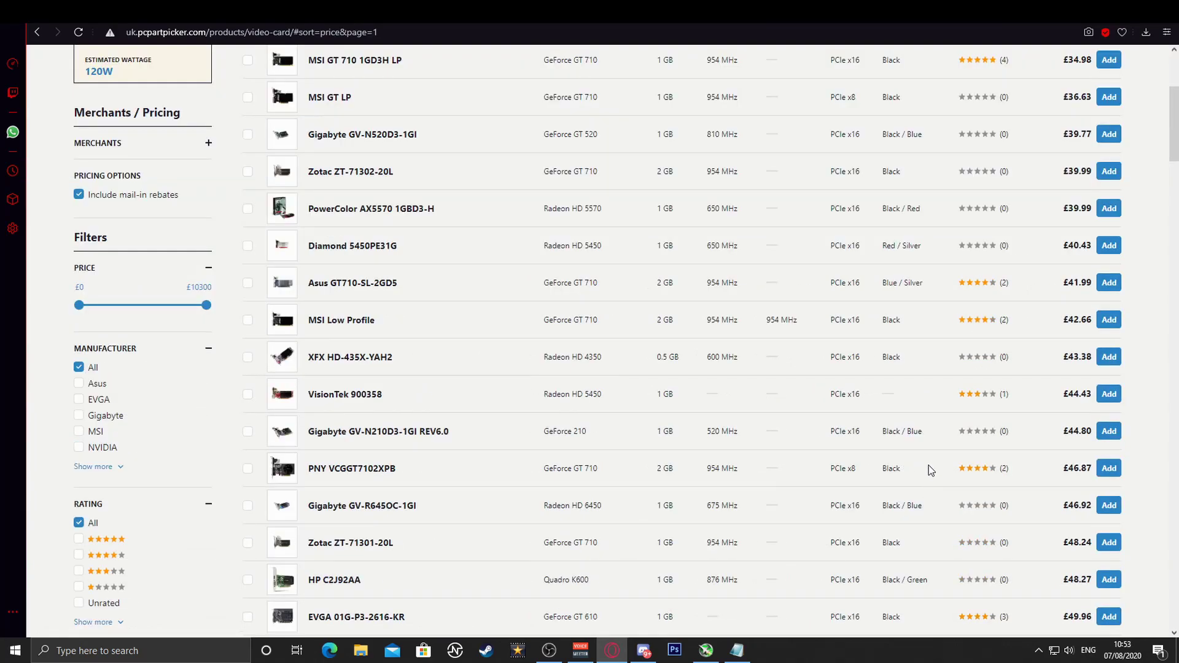
pyautogui.scroll(-12, 933, 443)
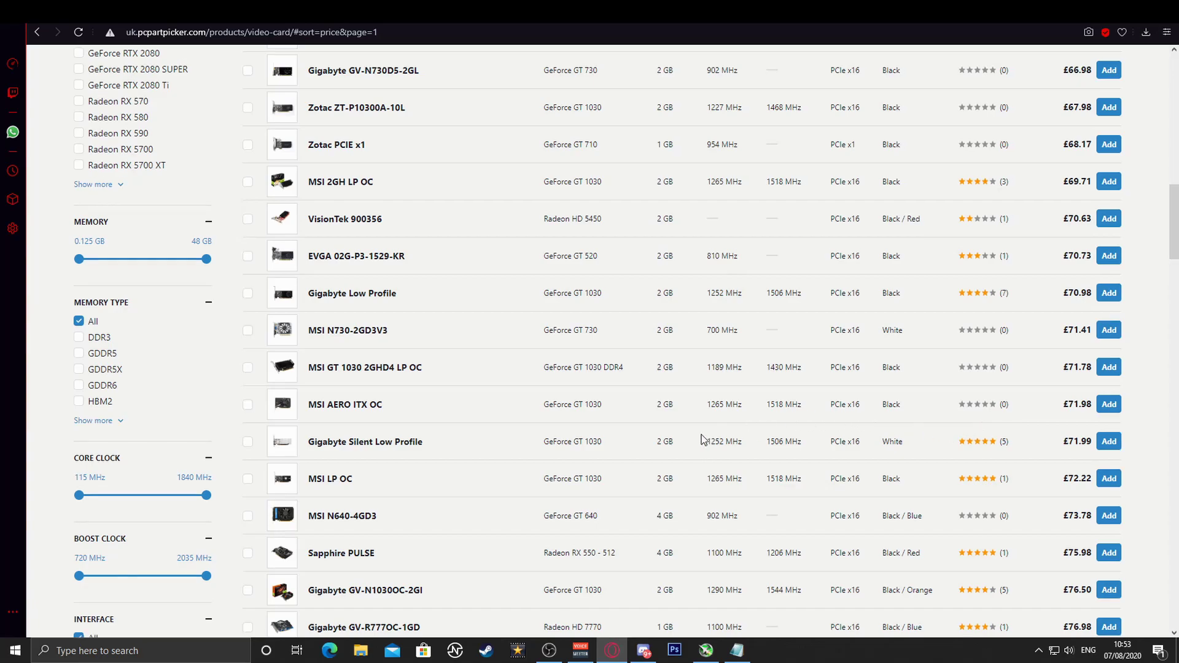
pyautogui.scroll(-2, 722, 426)
pyautogui.scroll(-1, 661, 448)
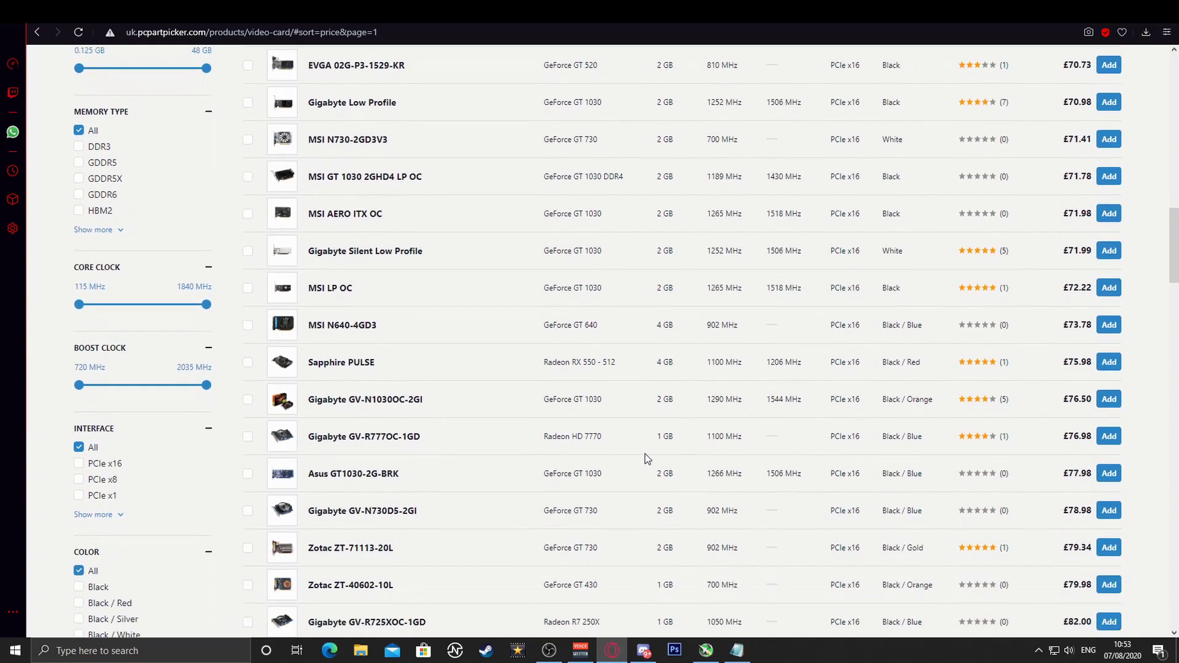
pyautogui.scroll(-2, 629, 493)
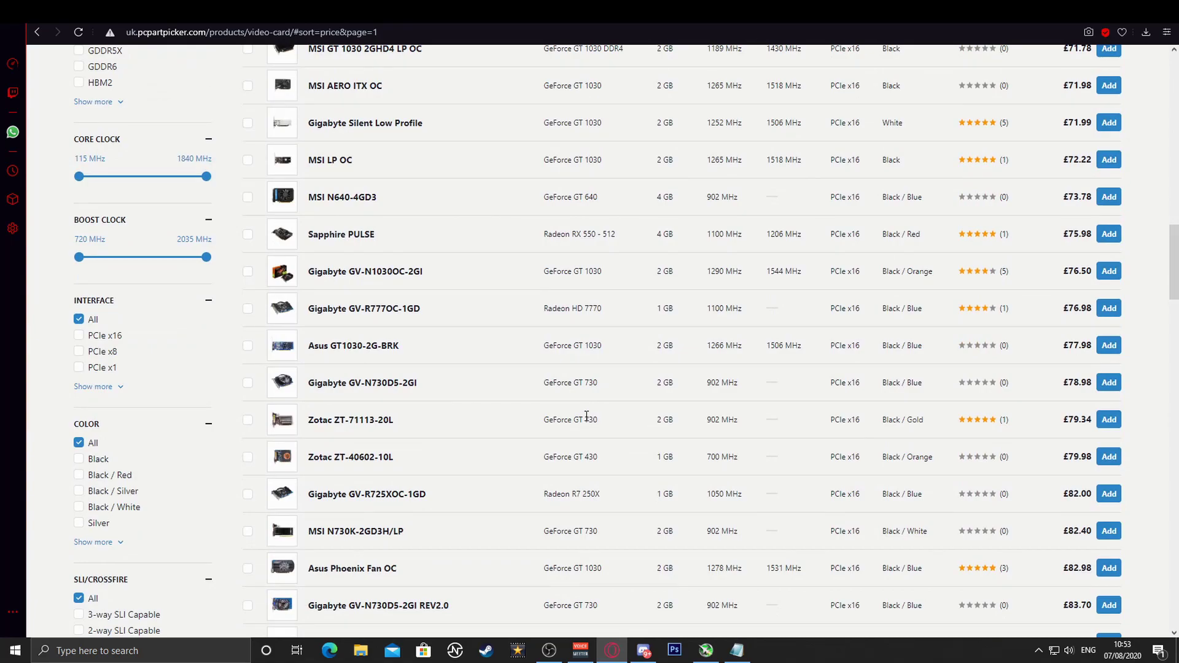
pyautogui.scroll(-2, 608, 462)
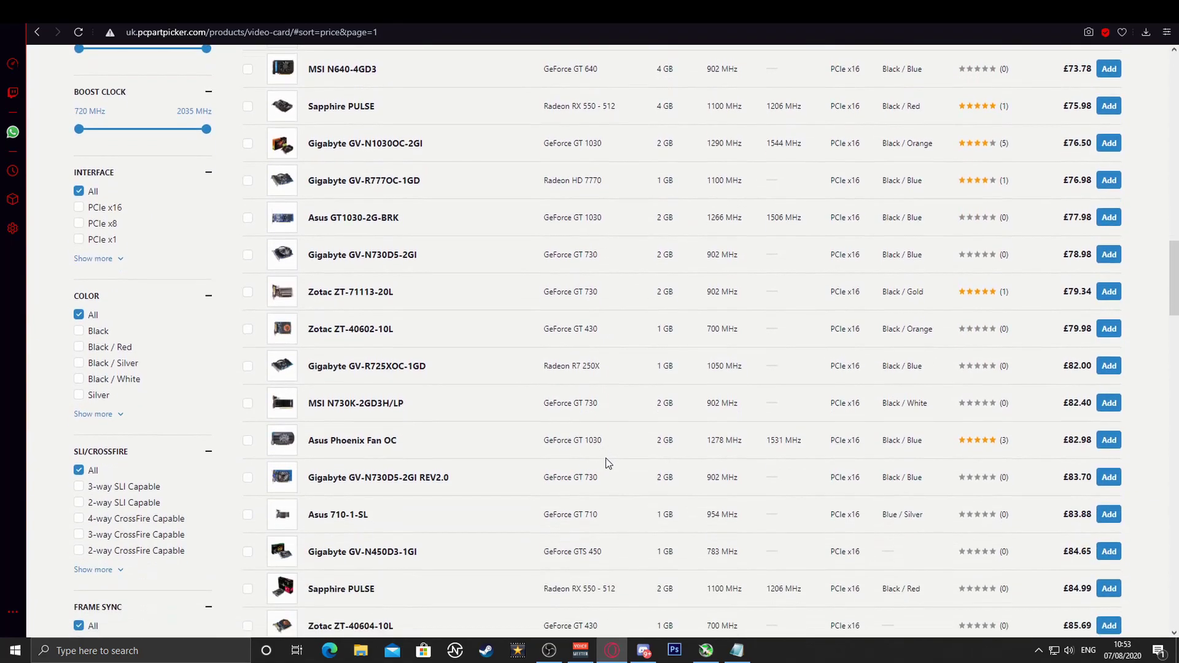
pyautogui.scroll(-6, 608, 464)
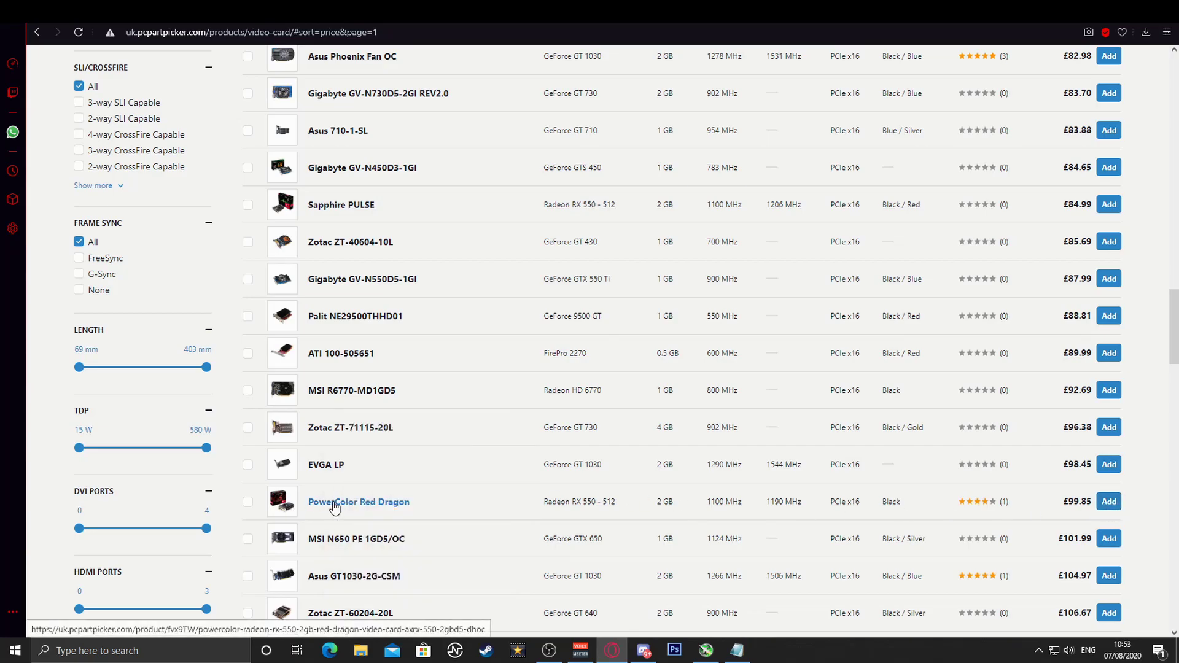
# Add the PowerColor Red Dragon RX 550 video card at £99.85 to the build.
pyautogui.moveTo(281, 507)
pyautogui.click(1114, 507)
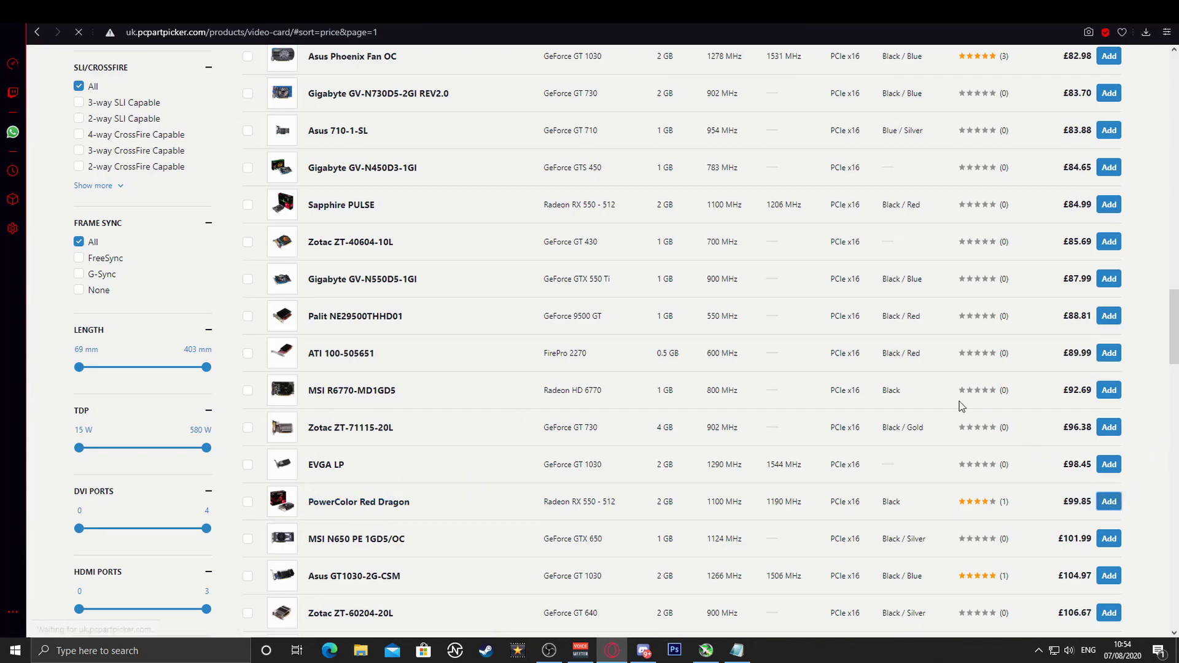
pyautogui.scroll(-10, 842, 473)
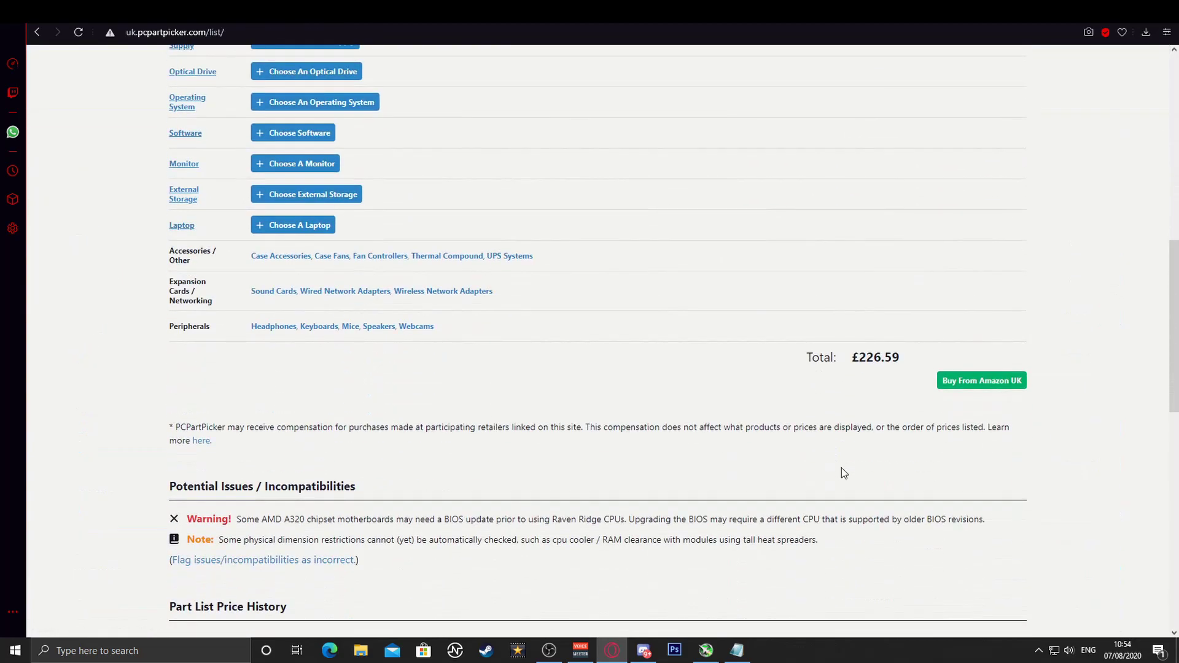
pyautogui.scroll(5, 841, 468)
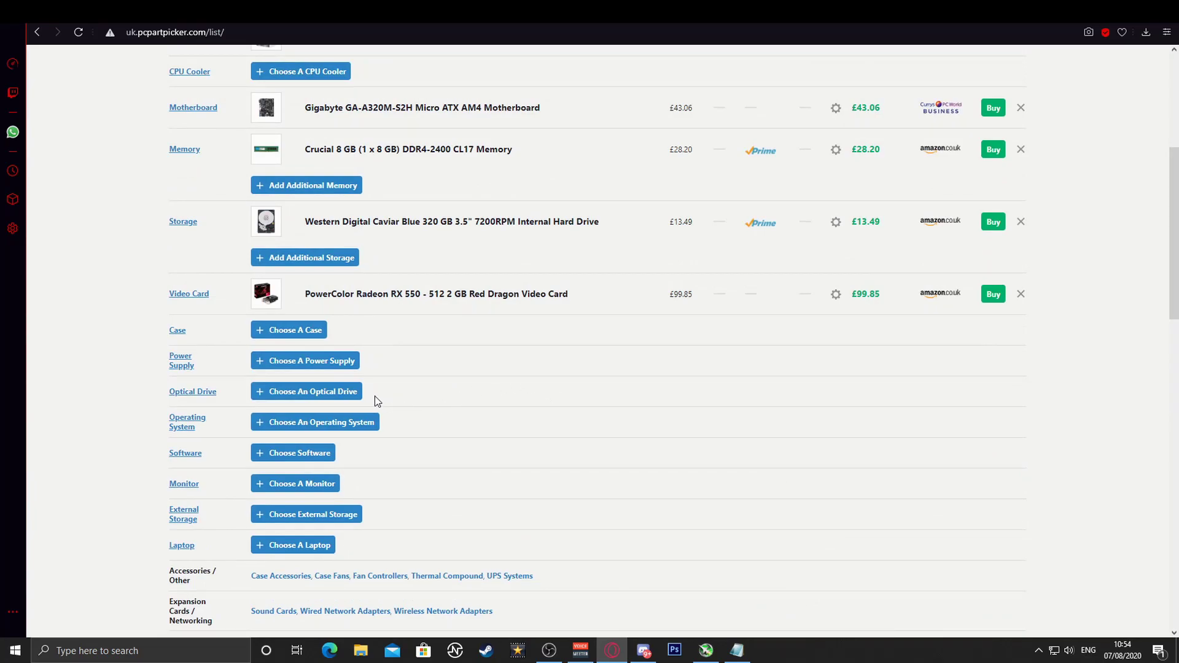
# Check the Deepcool MATREXX 30 case page, then add the £30.46 case.
pyautogui.click(309, 337)
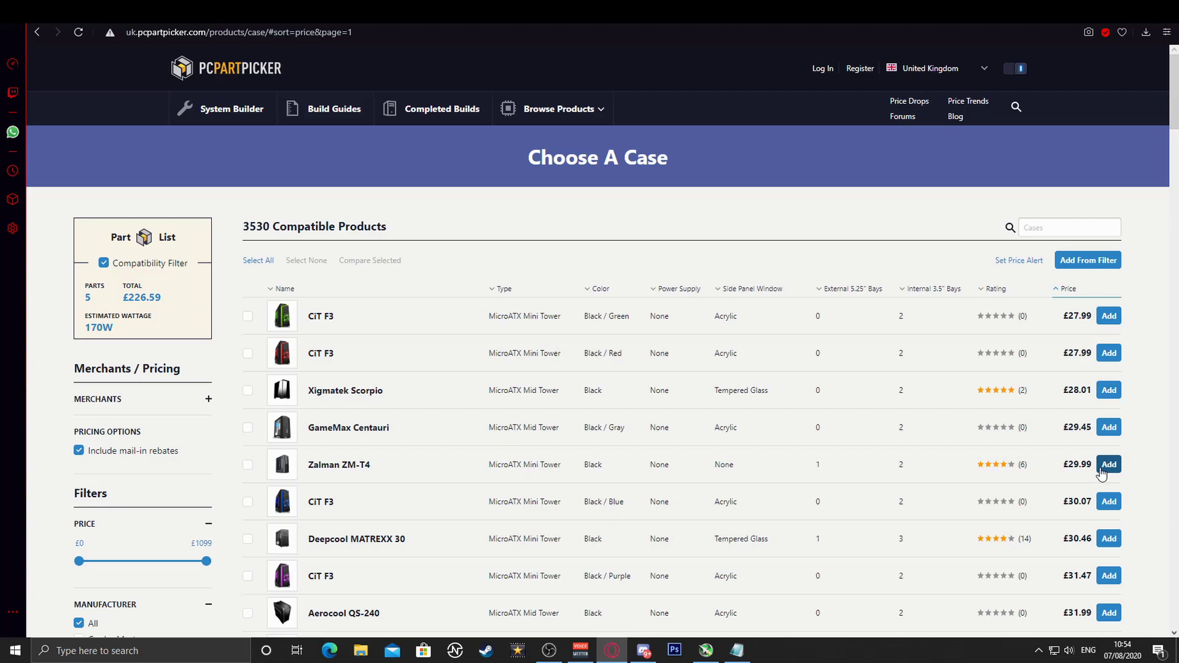
pyautogui.click(361, 547)
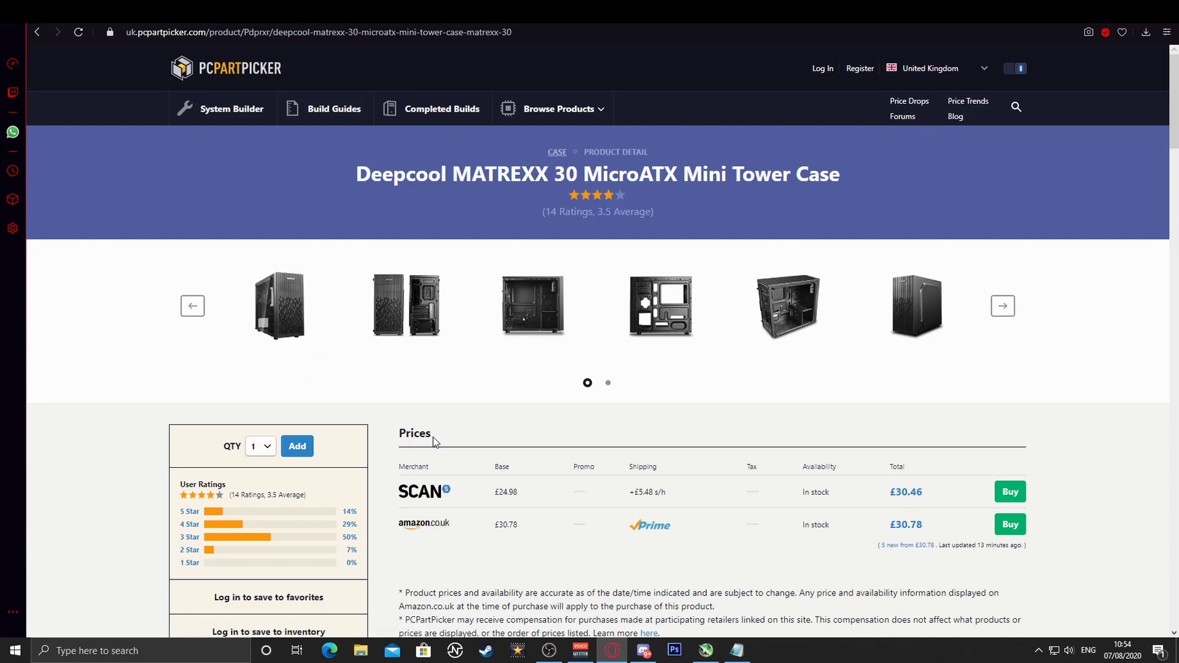
pyautogui.scroll(-2, 455, 447)
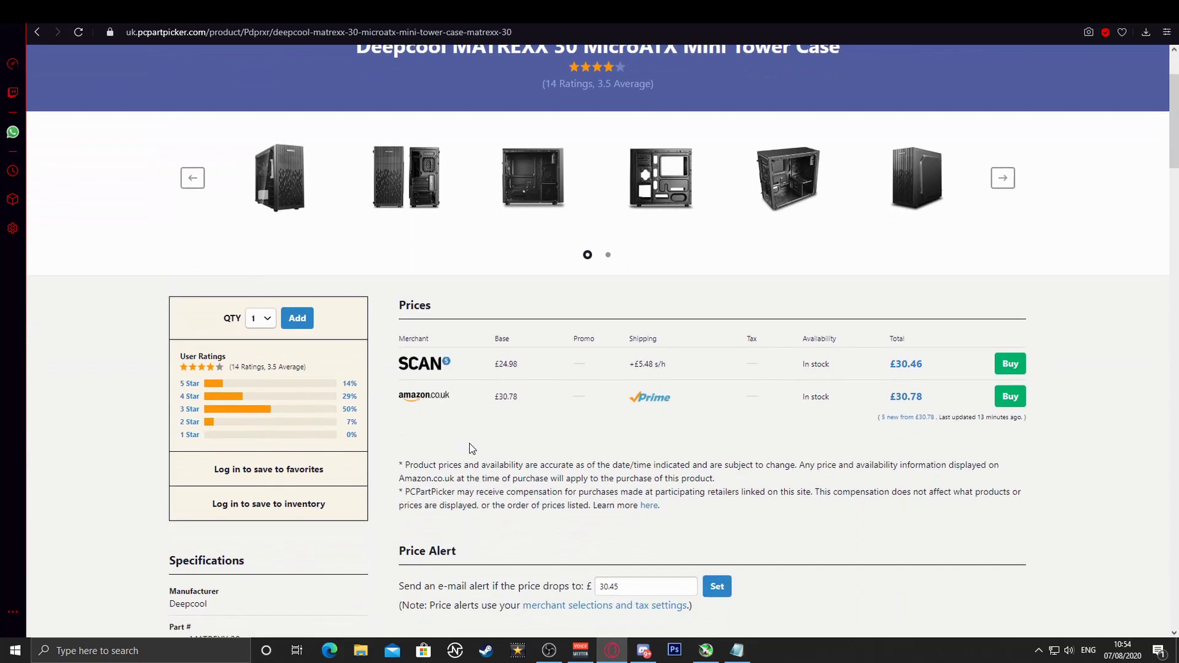
pyautogui.scroll(-3, 471, 448)
pyautogui.scroll(4, 461, 440)
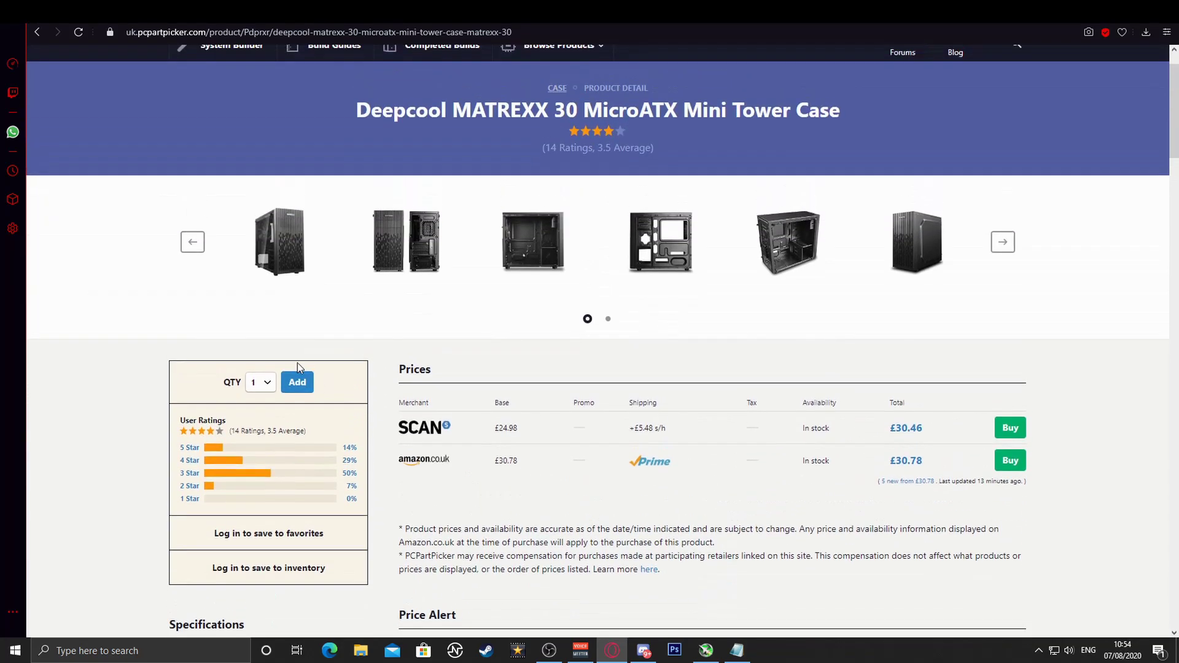
pyautogui.hotkey('alt', 'Left')
pyautogui.scroll(-1, 856, 481)
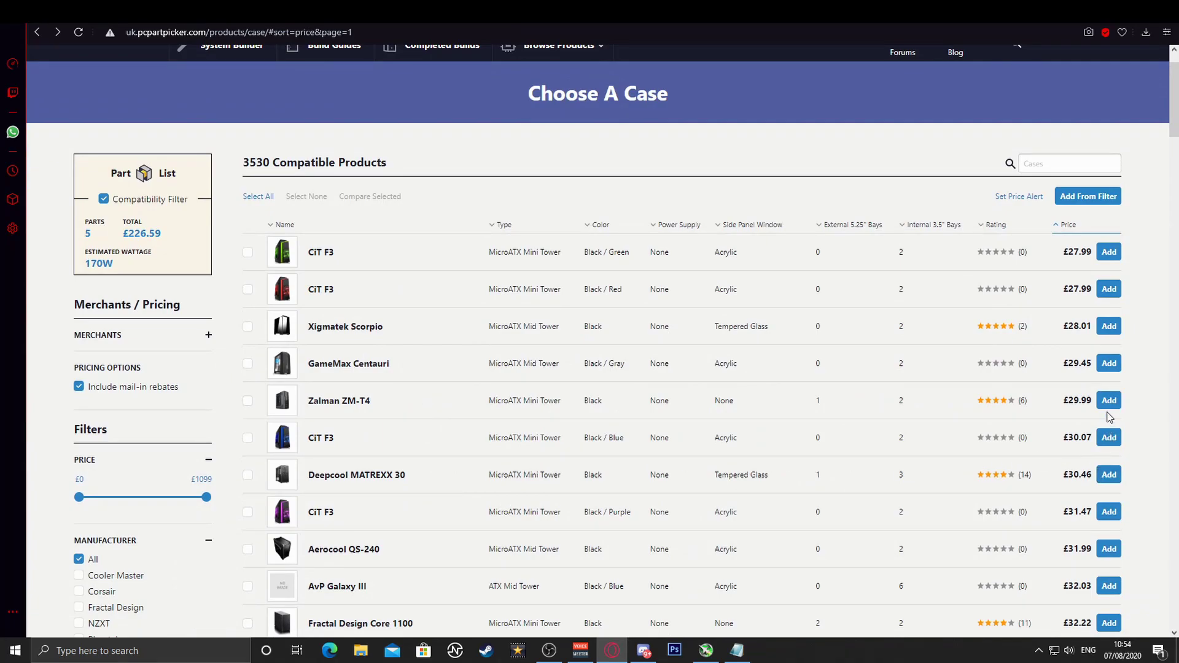
pyautogui.click(1109, 474)
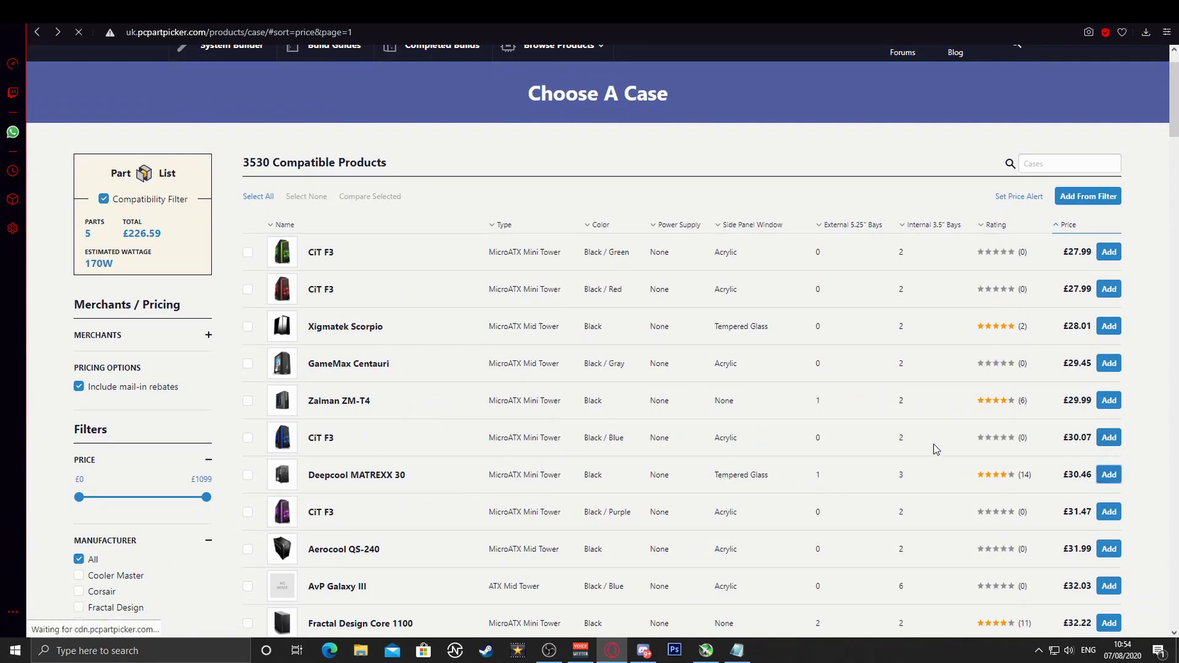
pyautogui.scroll(-5, 928, 455)
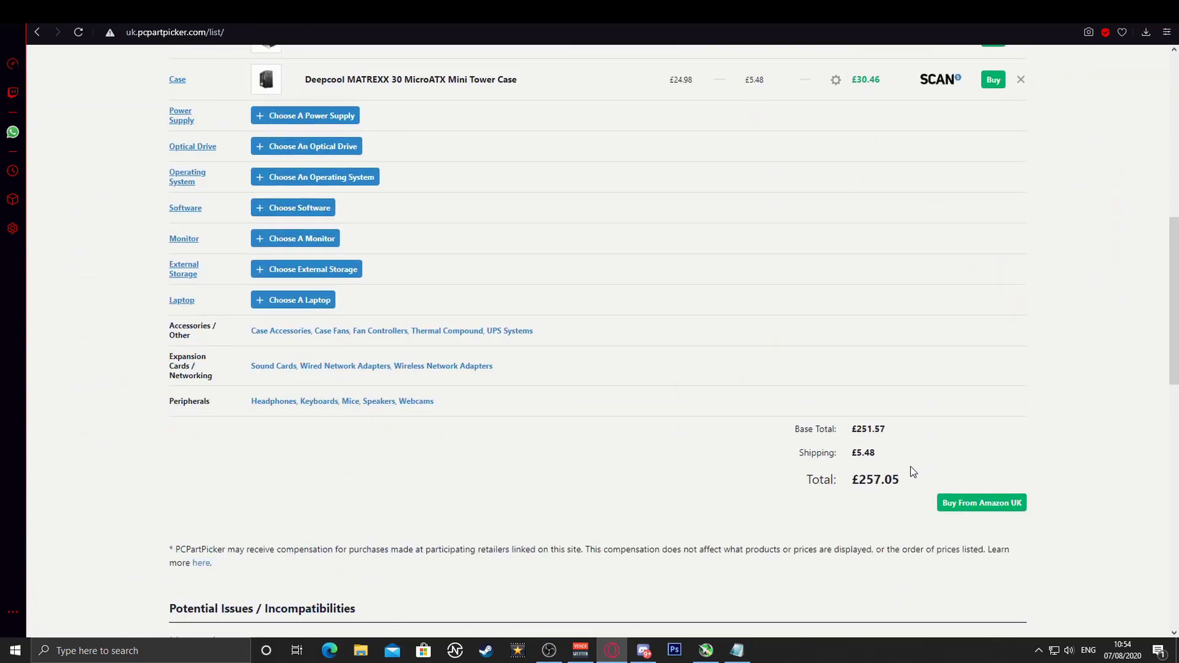
pyautogui.scroll(1, 639, 437)
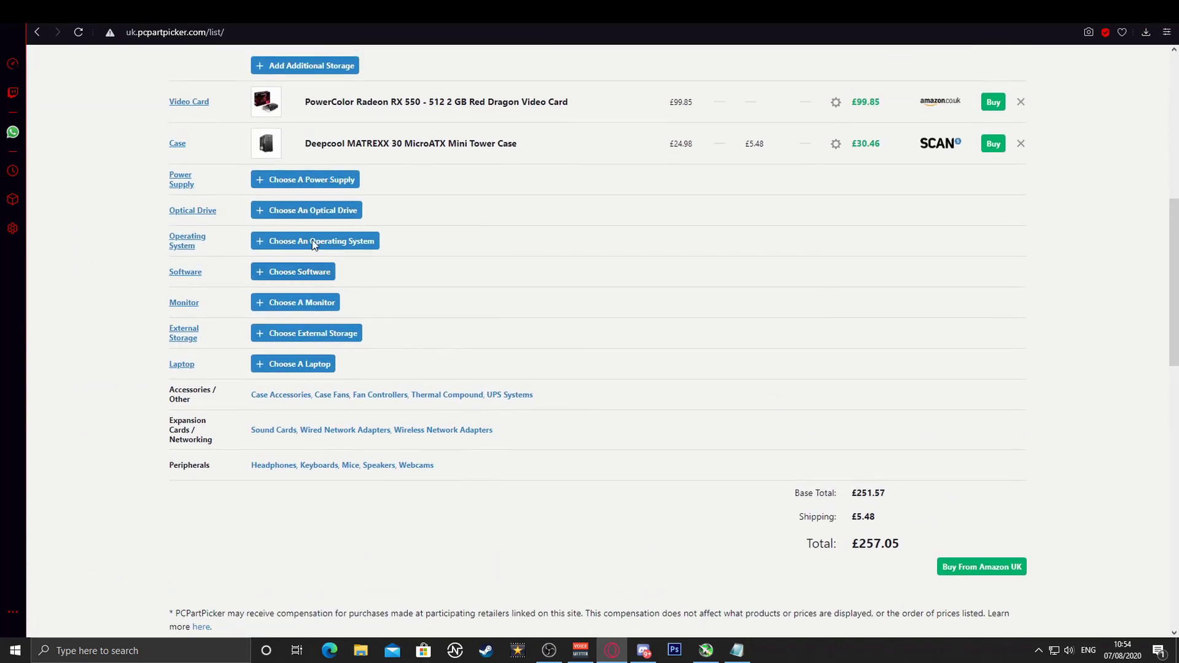
# Sort power supplies by price, add the be quiet! System Power 9 400 W, and confirm the £304.03 total.
pyautogui.click(280, 182)
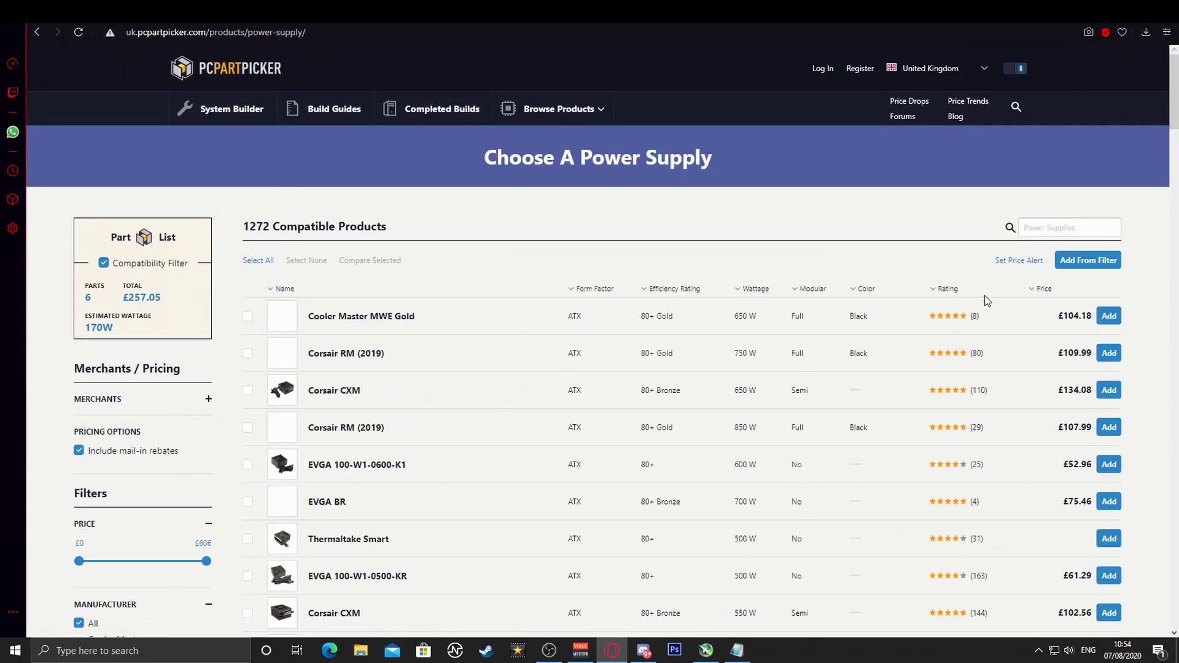
pyautogui.click(1045, 289)
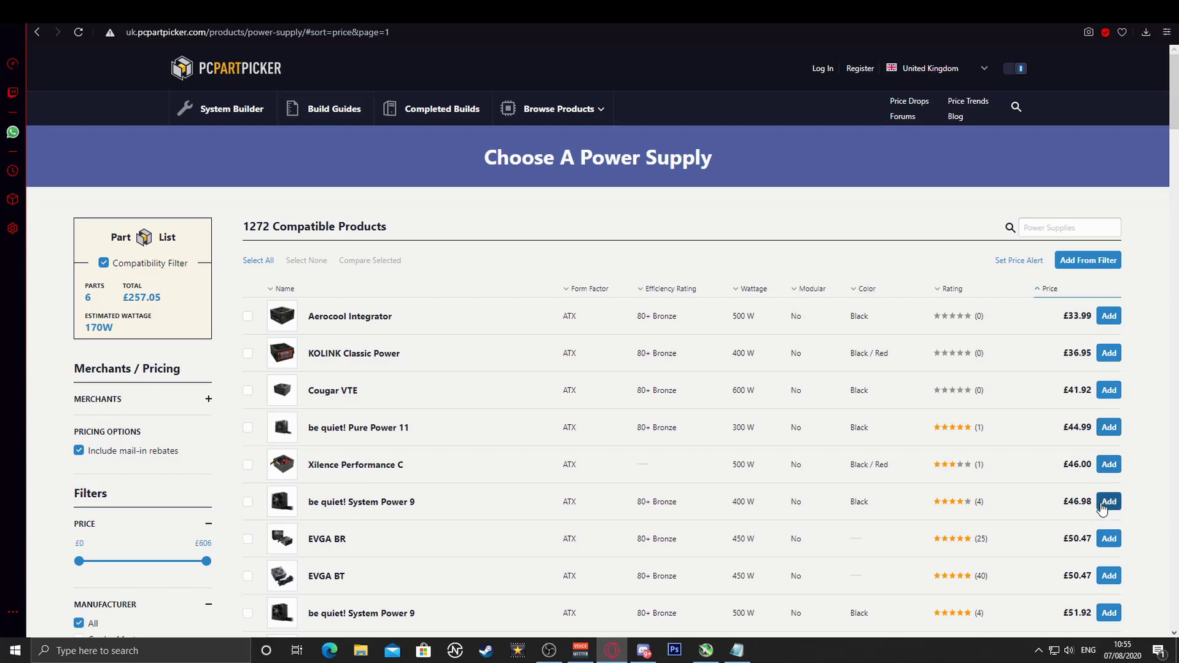
pyautogui.click(1105, 502)
pyautogui.scroll(-5, 842, 438)
pyautogui.scroll(-4, 843, 441)
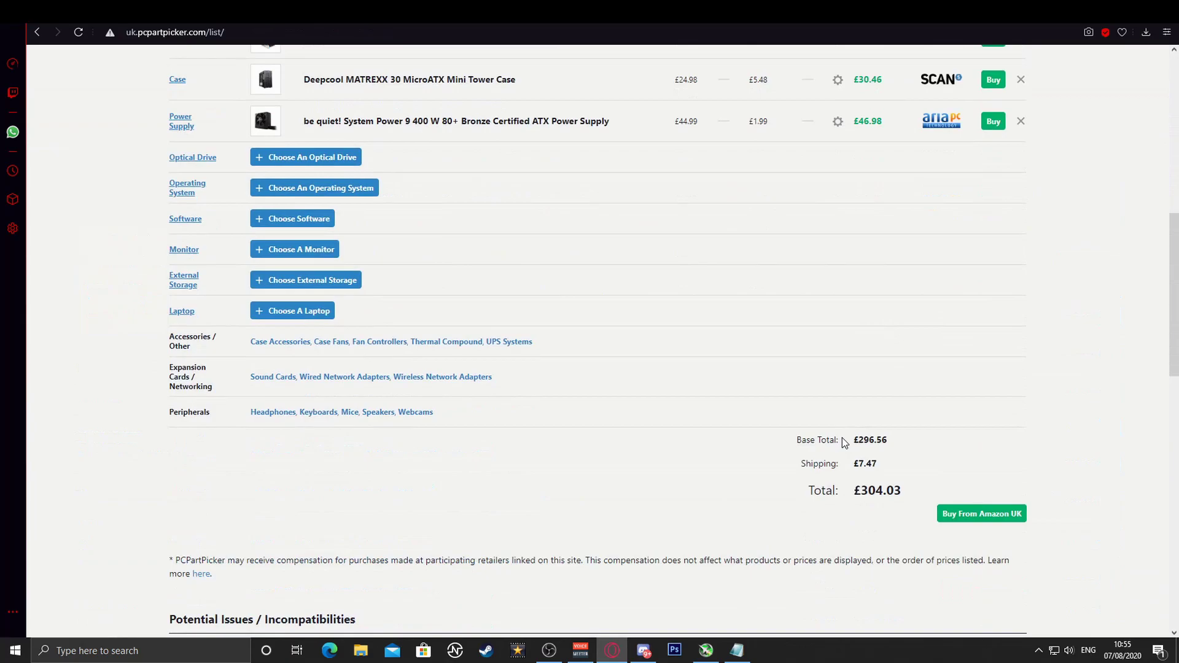
pyautogui.scroll(5, 842, 439)
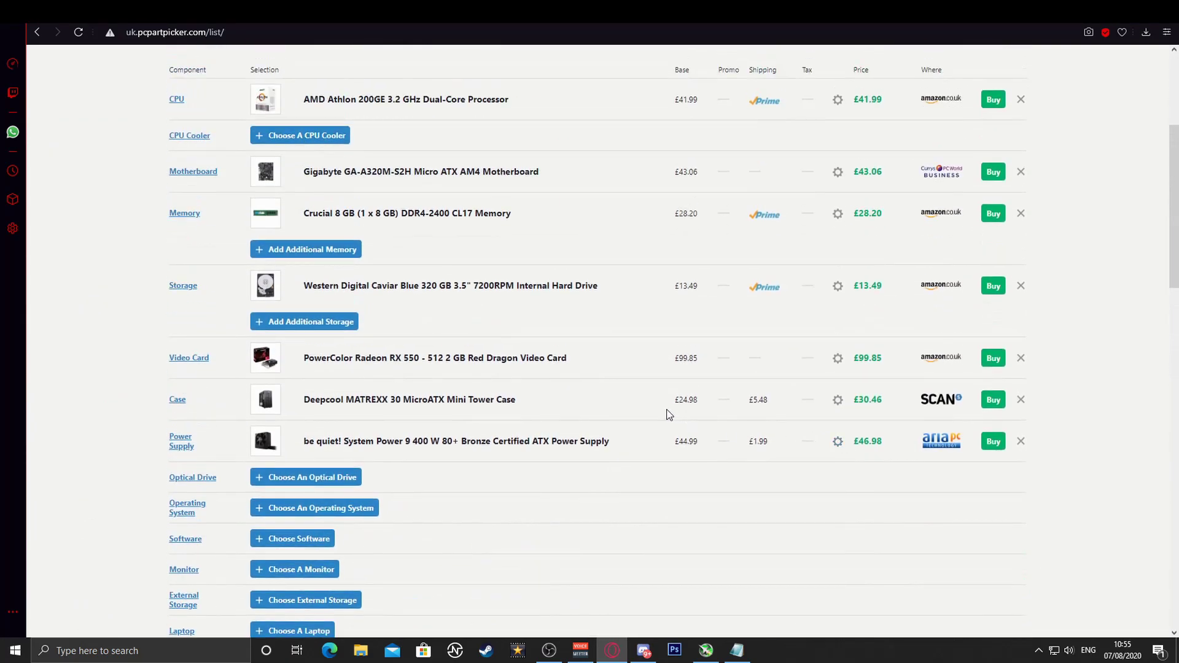
pyautogui.scroll(2, 570, 405)
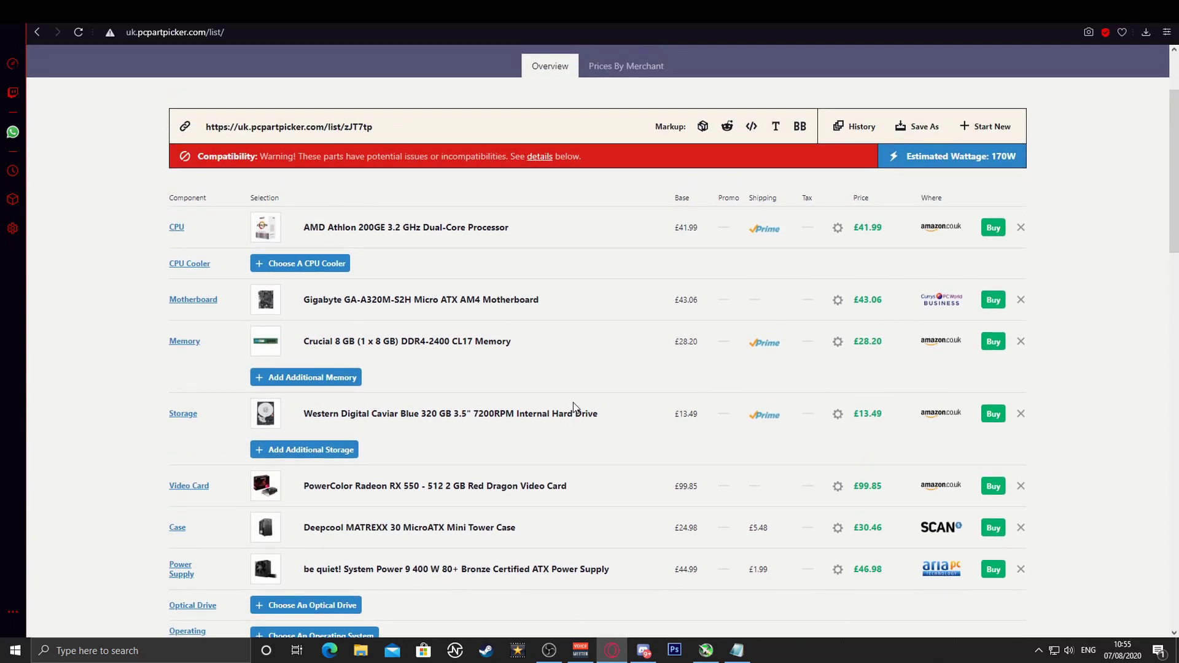
pyautogui.scroll(-7, 583, 402)
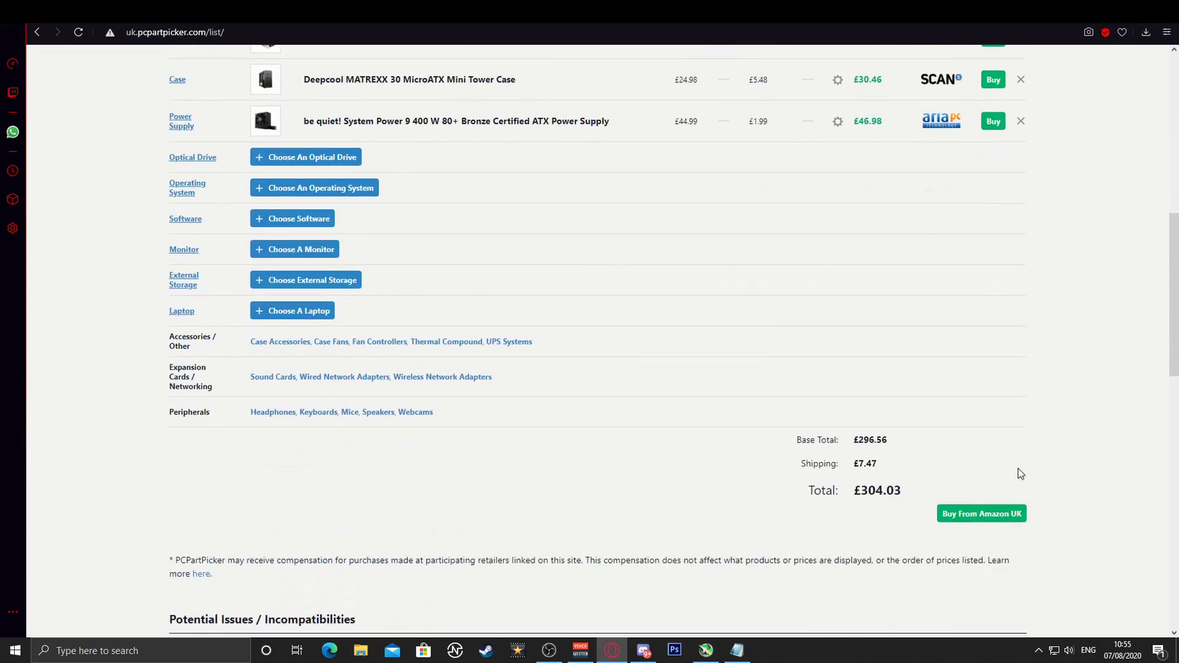
pyautogui.scroll(6, 928, 453)
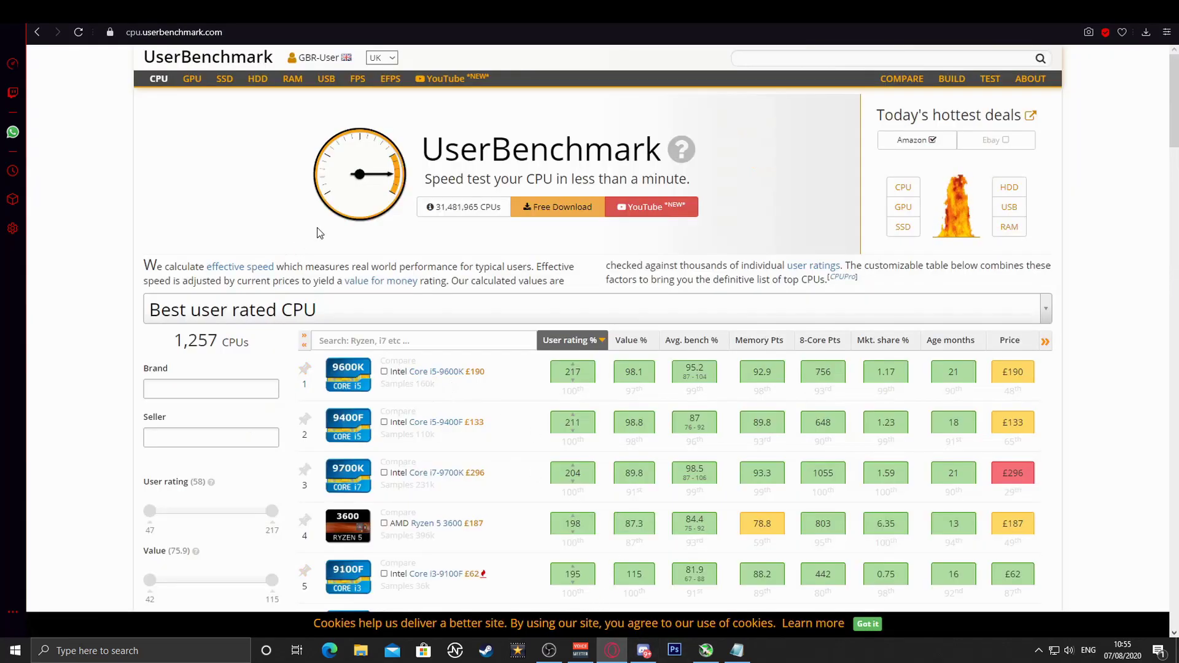
# Copy the AMD Athlon 200GE name and paste it into UserBenchmark's CPU search to filter the table.
pyautogui.click(178, 32)
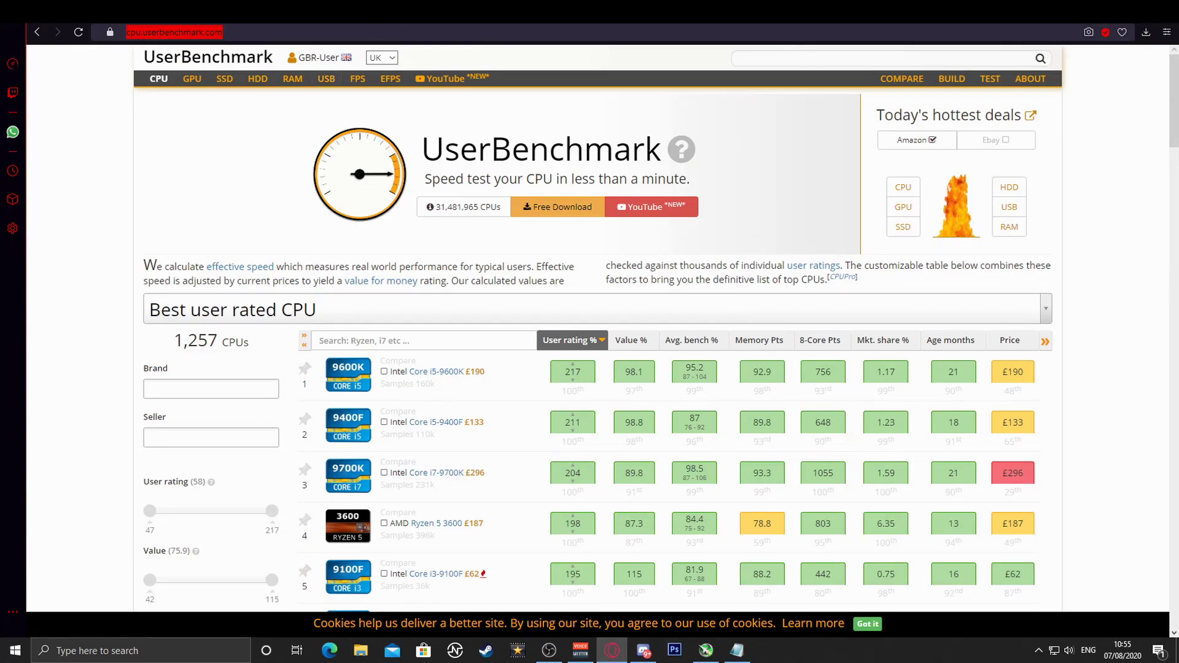
pyautogui.scroll(2, 453, 212)
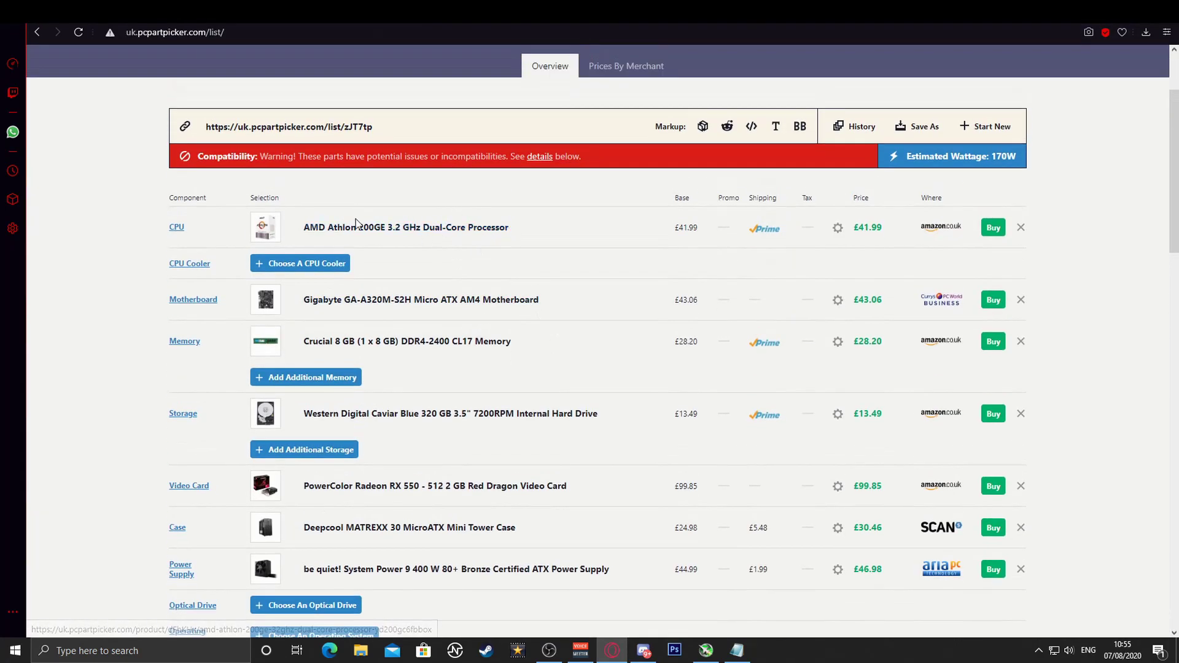
pyautogui.moveTo(304, 228); pyautogui.dragTo(386, 230)
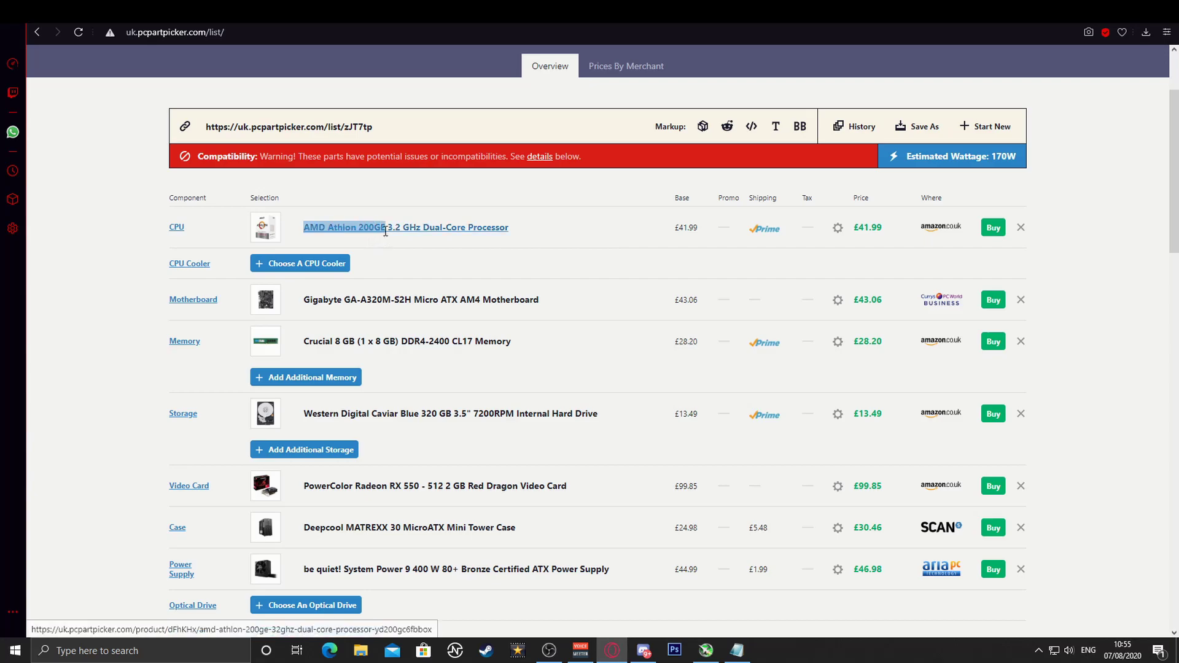
pyautogui.rightClick(369, 227)
pyautogui.click(415, 326)
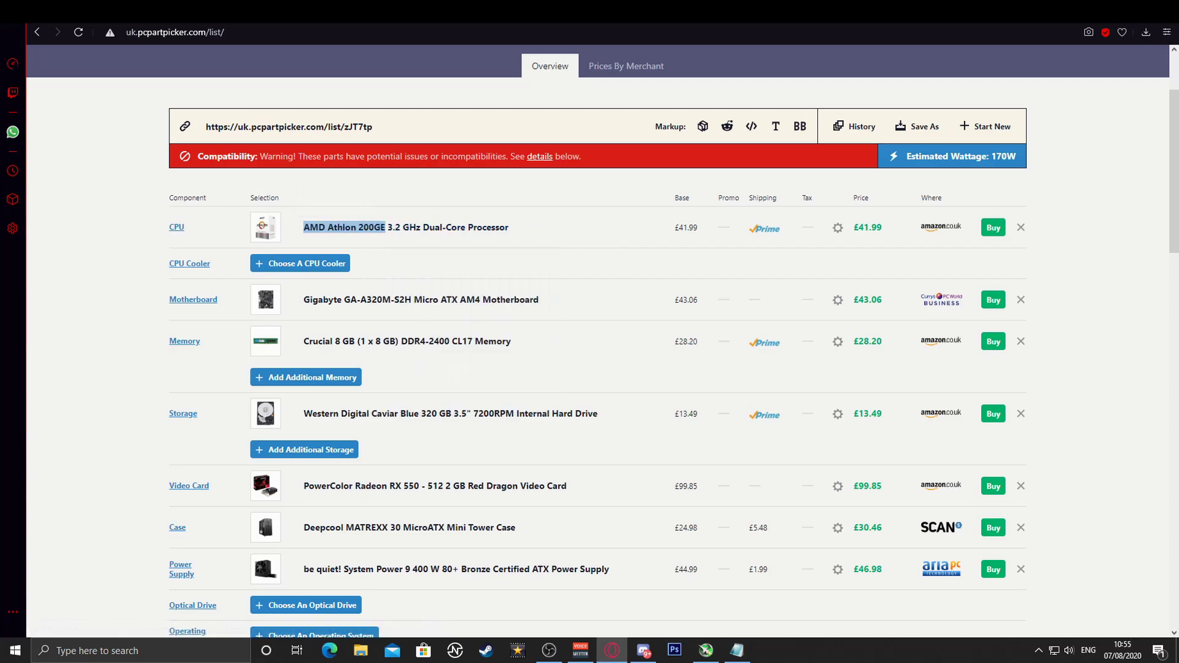
pyautogui.rightClick(362, 339)
pyautogui.click(405, 424)
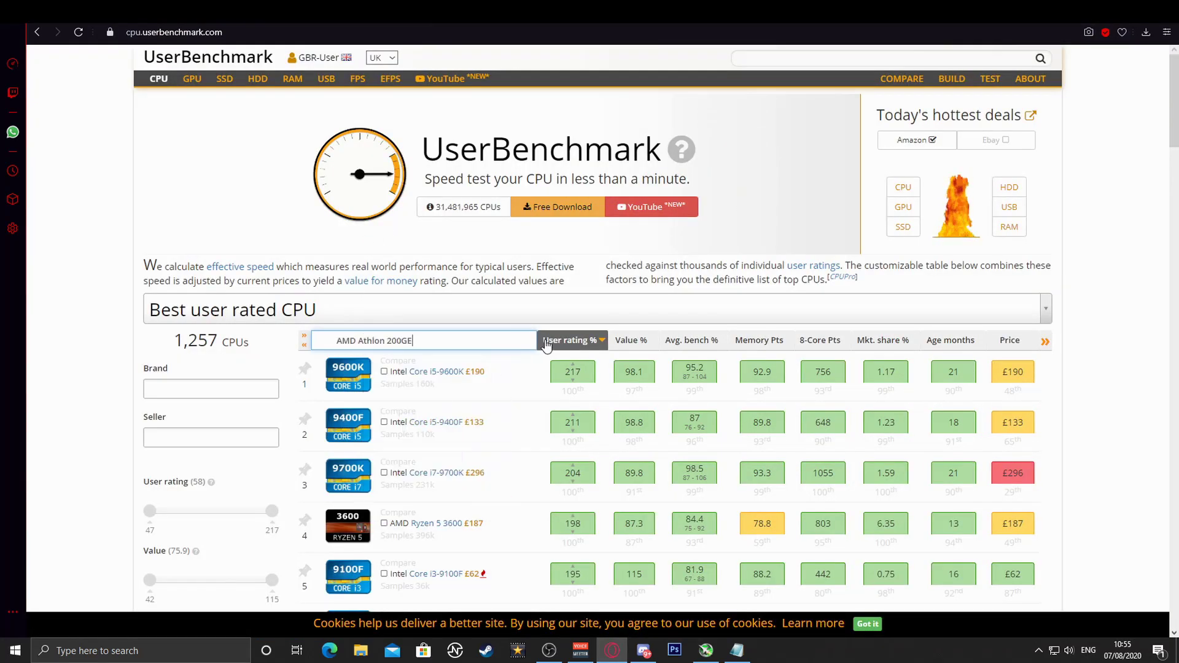
pyautogui.click(547, 342)
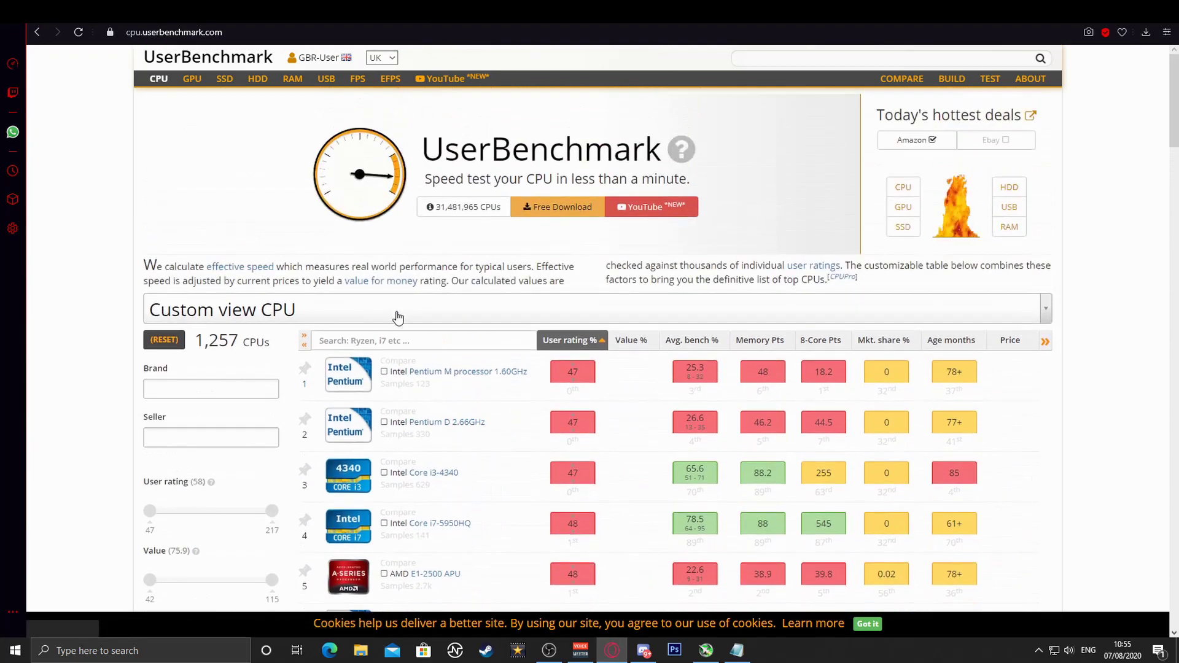
pyautogui.rightClick(378, 342)
pyautogui.click(430, 445)
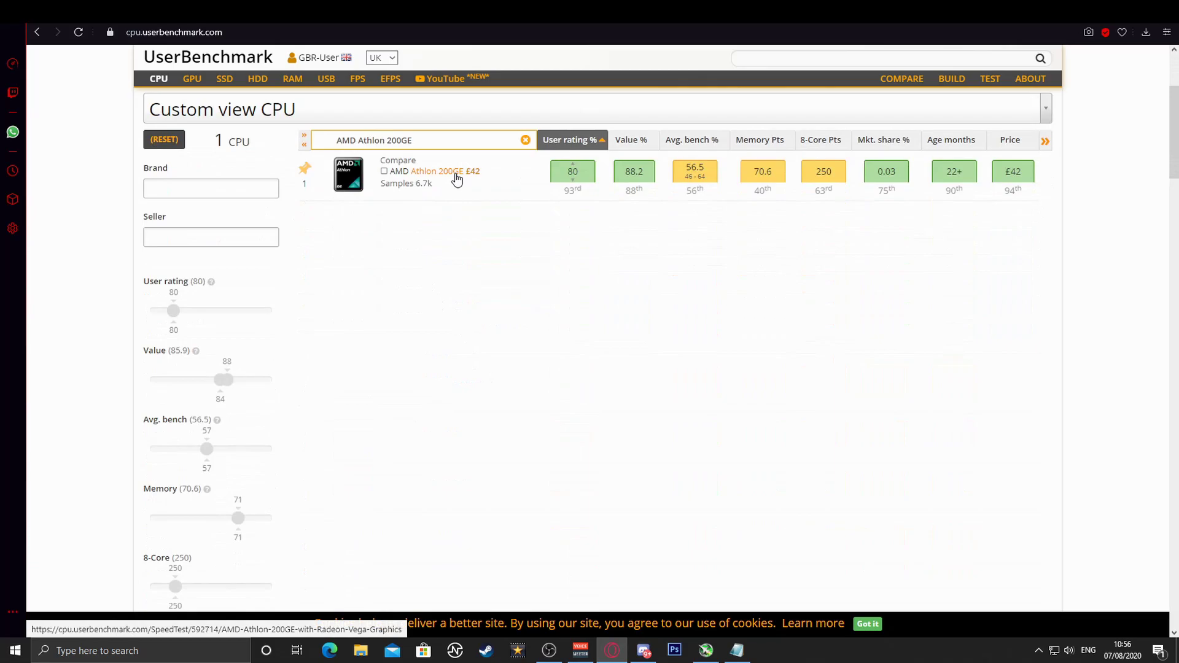
# Open the Athlon 200GE benchmark page and review its 56.5% average bench.
pyautogui.click(456, 178)
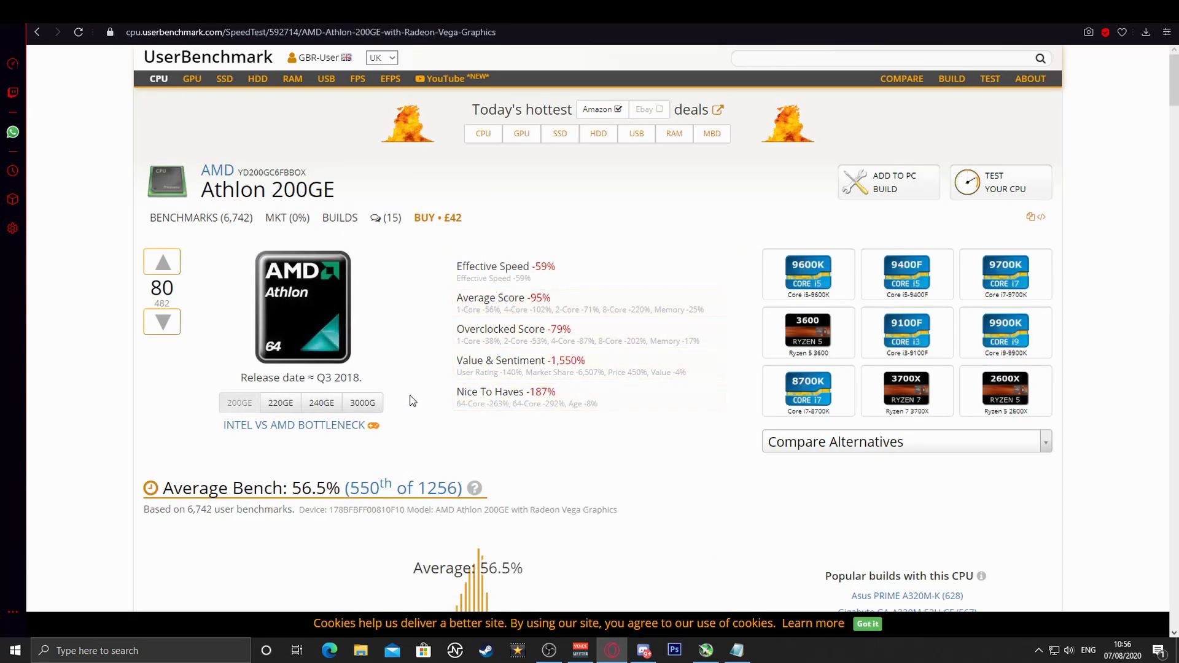
pyautogui.scroll(-2, 548, 395)
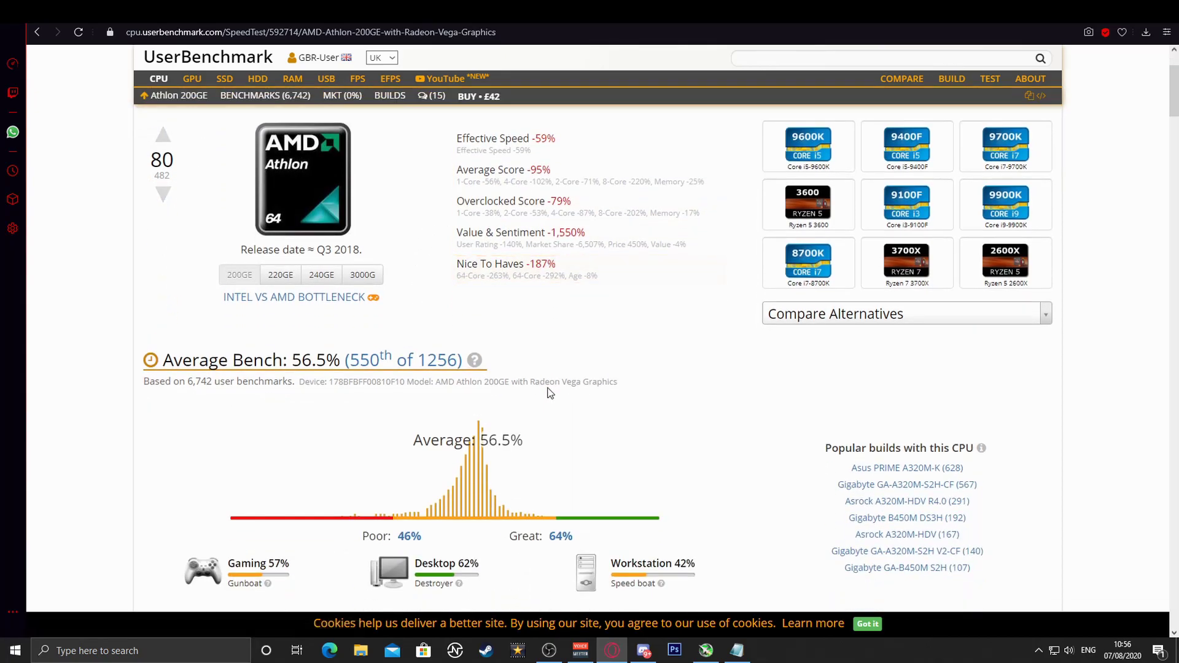
pyautogui.scroll(-2, 548, 385)
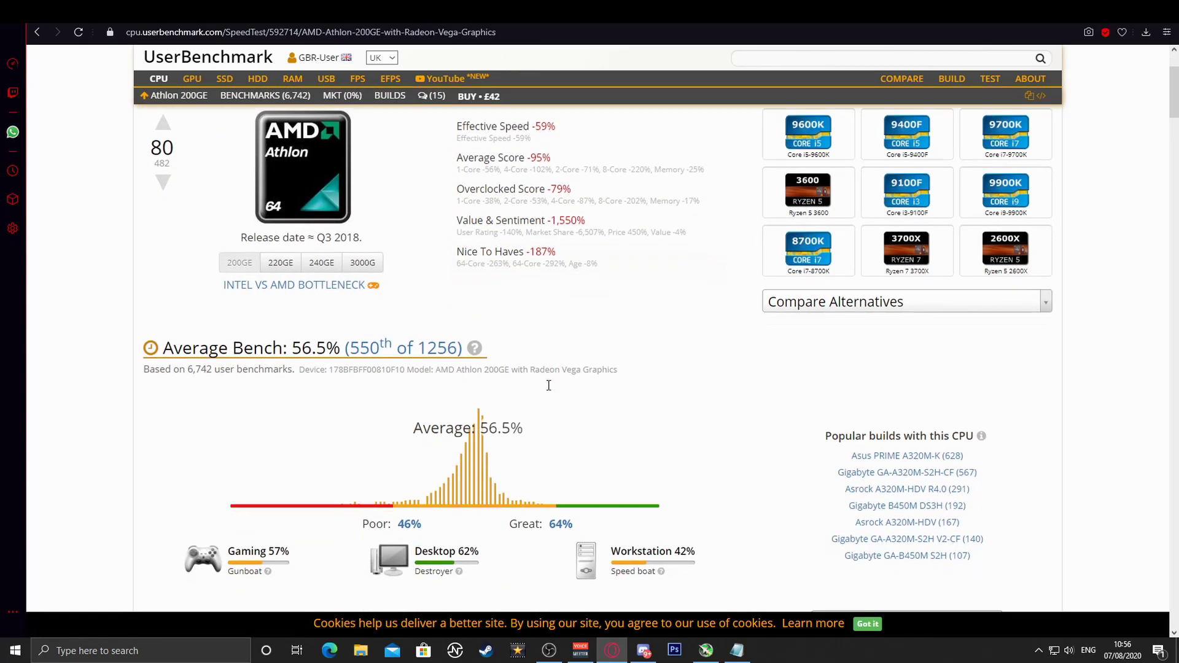
pyautogui.scroll(-2, 548, 388)
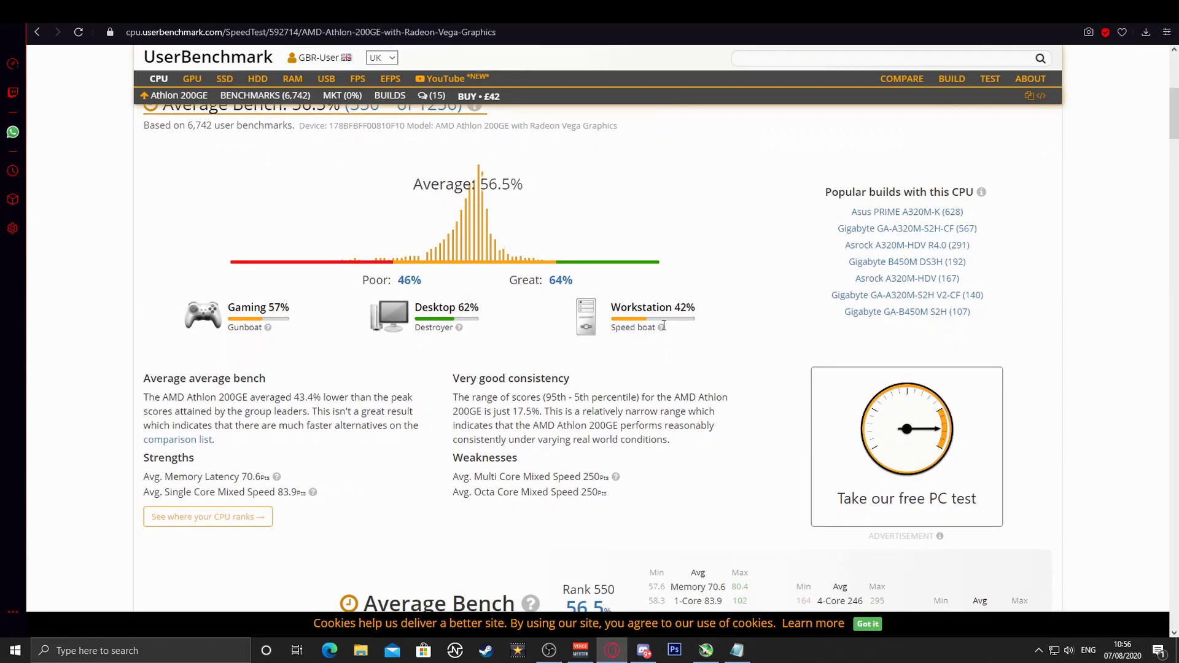
pyautogui.scroll(-7, 528, 385)
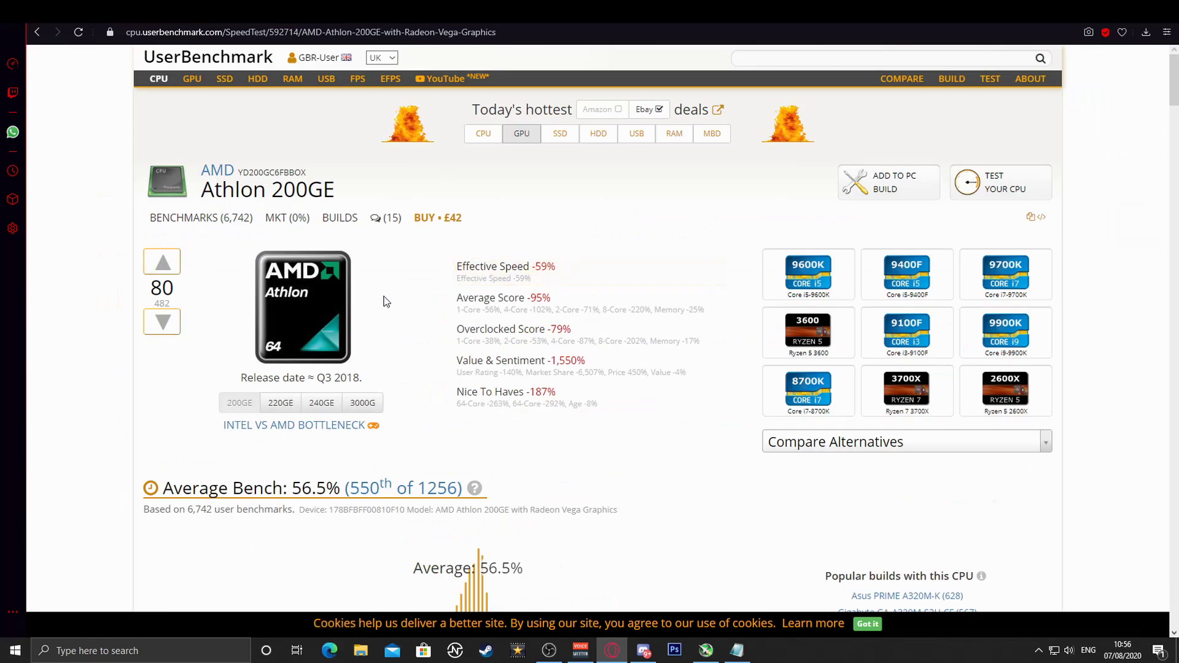
# Return to the PCPartPicker parts list and select the PowerColor Radeon RX 550 video card name.
pyautogui.click(192, 79)
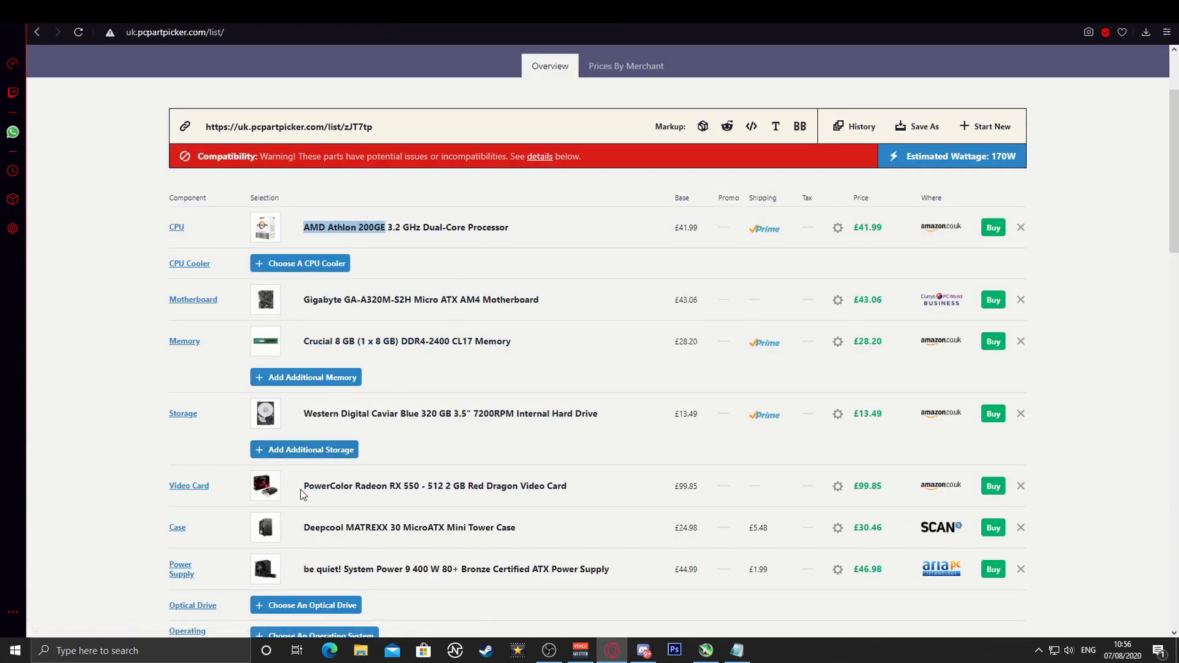
pyautogui.moveTo(303, 489); pyautogui.dragTo(418, 493)
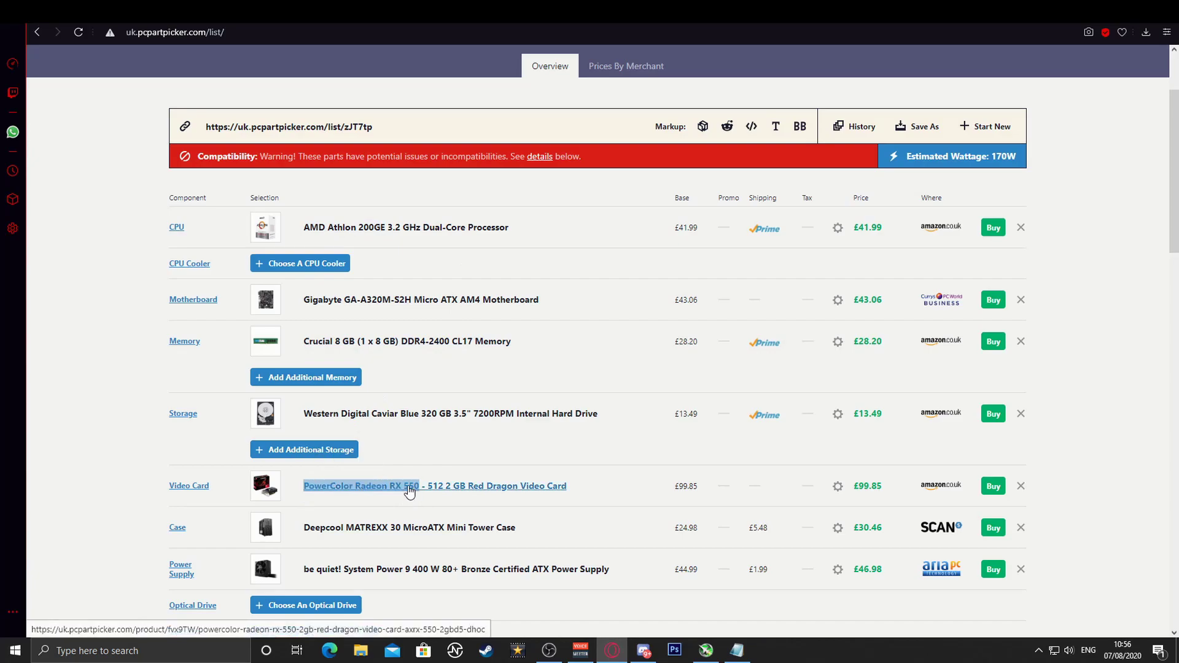
# Search UserBenchmark's GPU list for the copied RX 550 name with 'PowerColor' removed.
pyautogui.rightClick(417, 492)
pyautogui.click(423, 404)
pyautogui.hotkey('ctrl', 'Tab')
pyautogui.click(392, 332)
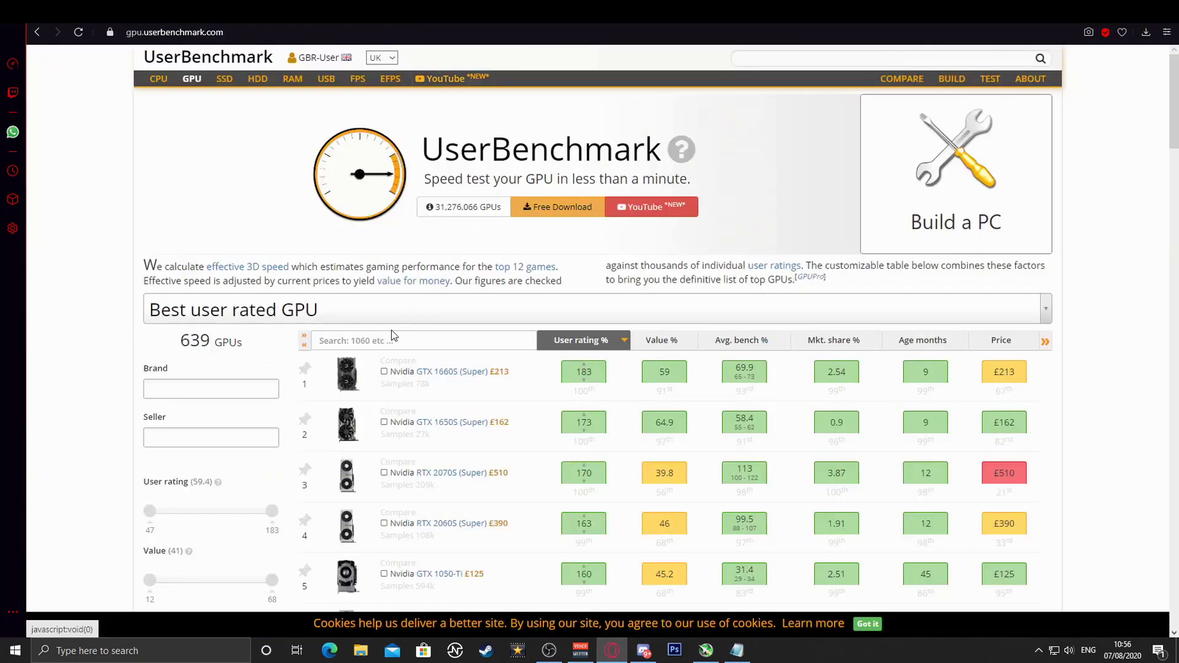
pyautogui.hotkey('ctrl', 'v')
pyautogui.press('Return')
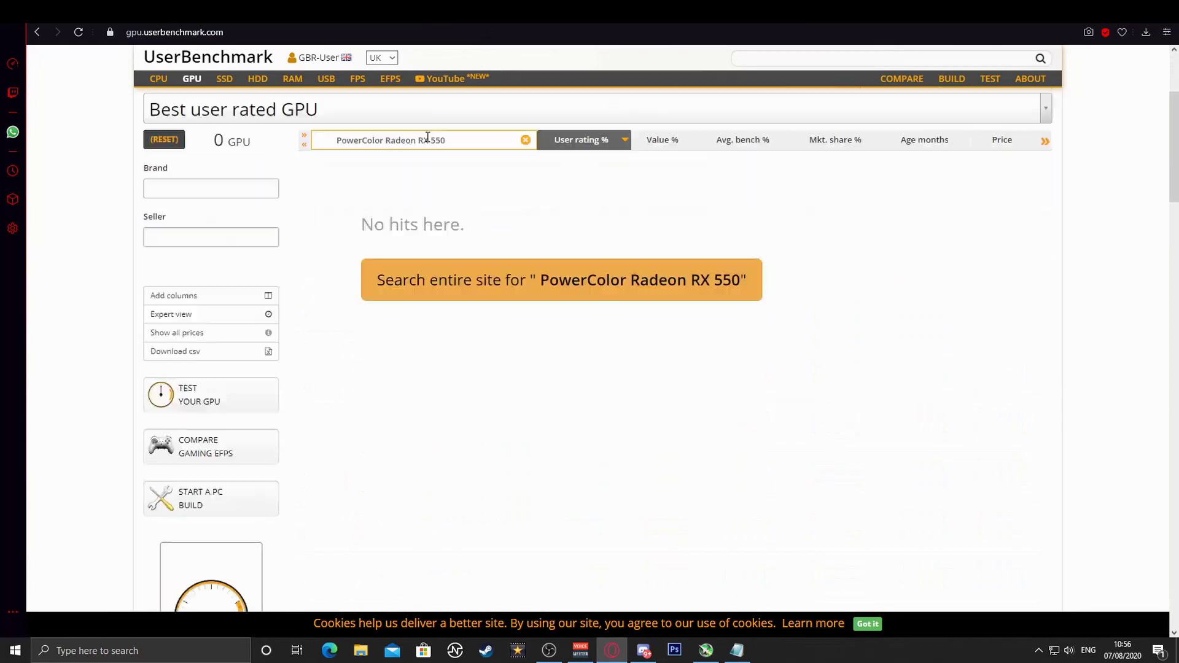
pyautogui.moveTo(387, 142); pyautogui.dragTo(297, 145)
pyautogui.press('BackSpace')
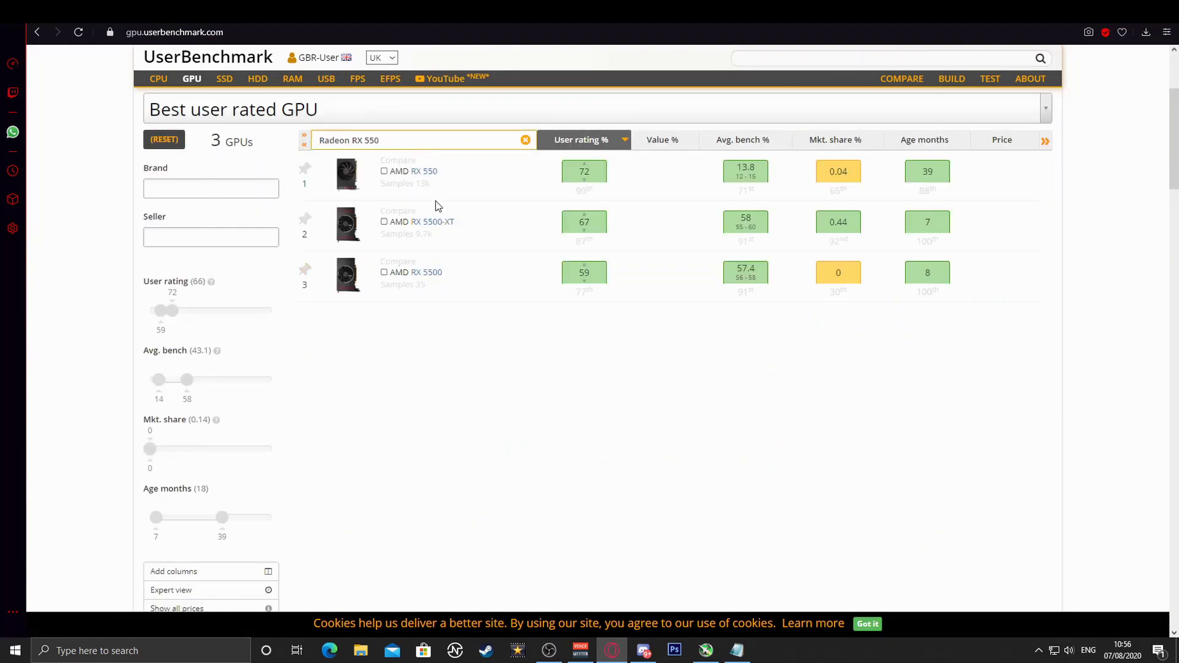
# Open the AMD RX 550 page (13.8% average bench, 183rd of 639) and scroll through the user benchmarks and back to the top.
pyautogui.hotkey('ctrl', 'Tab')
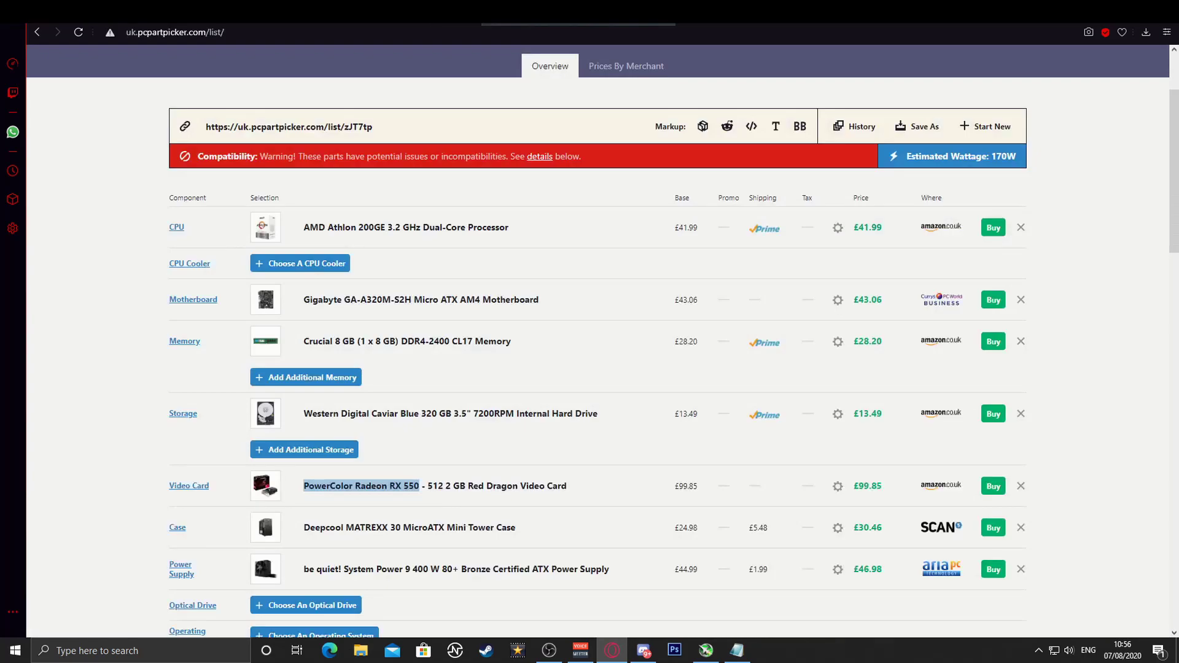
pyautogui.hotkey('ctrl', 'Tab')
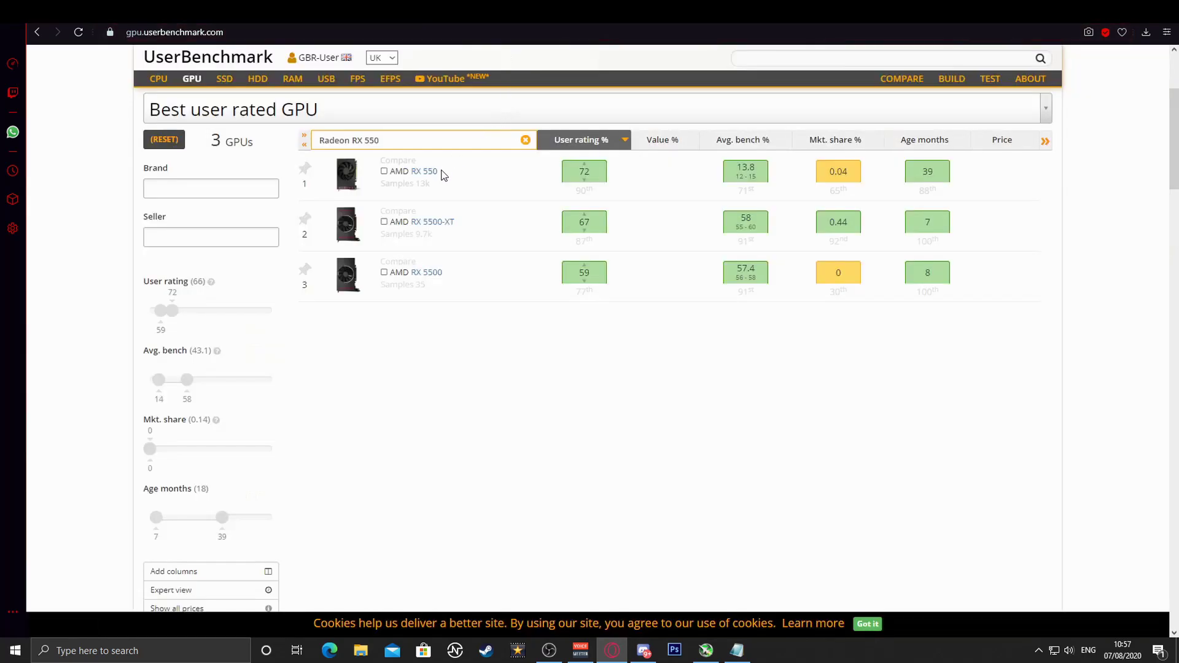
pyautogui.click(398, 172)
pyautogui.scroll(-10, 398, 447)
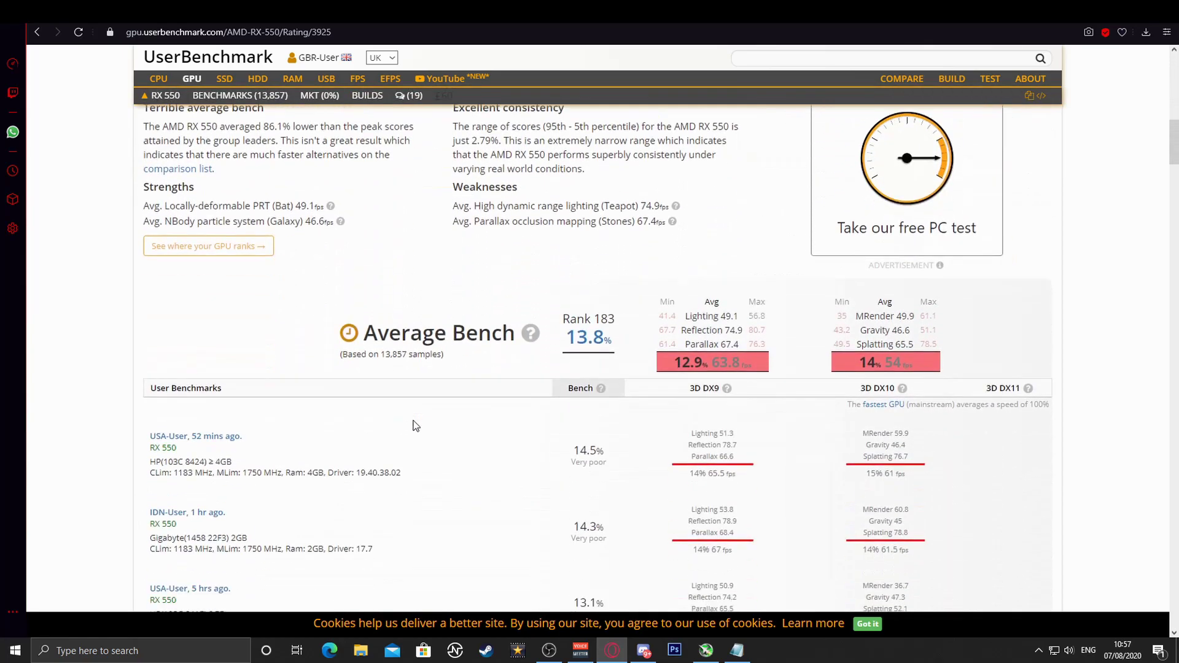
pyautogui.scroll(-1, 466, 426)
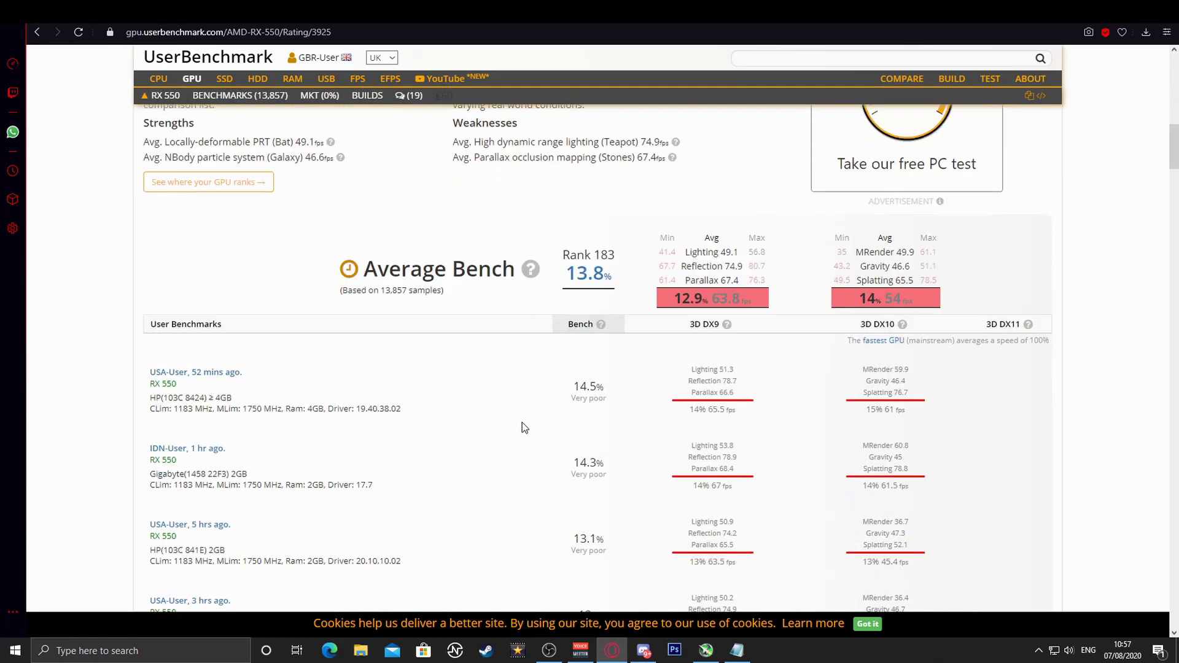
pyautogui.scroll(-4, 684, 462)
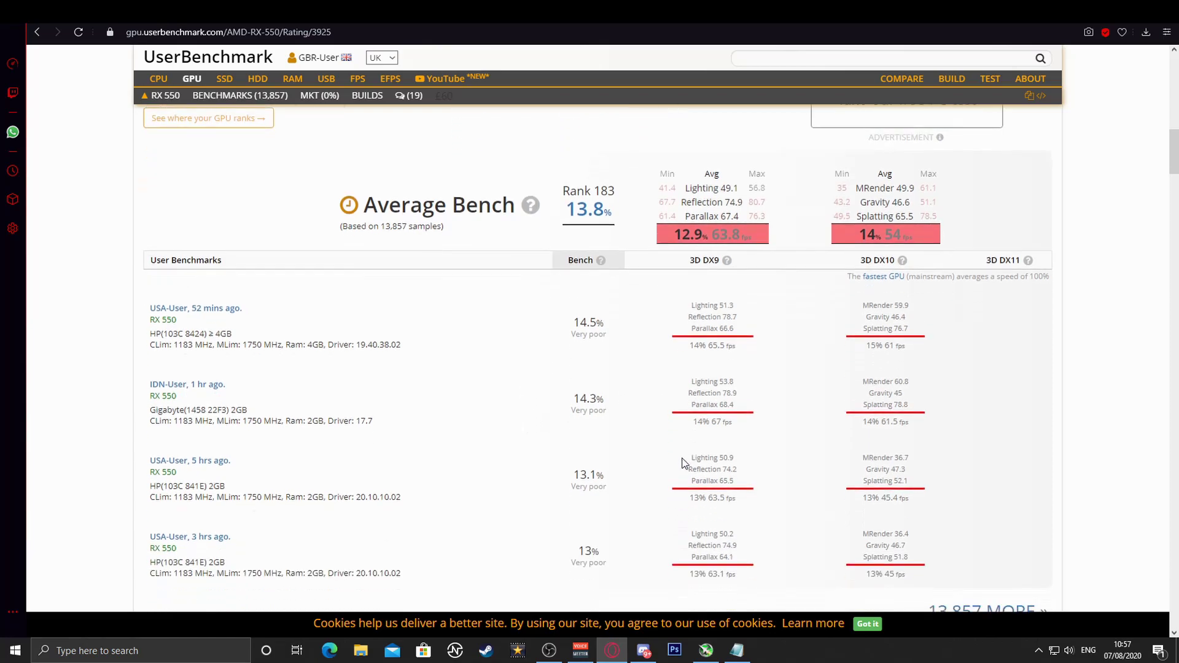
pyautogui.scroll(11, 680, 453)
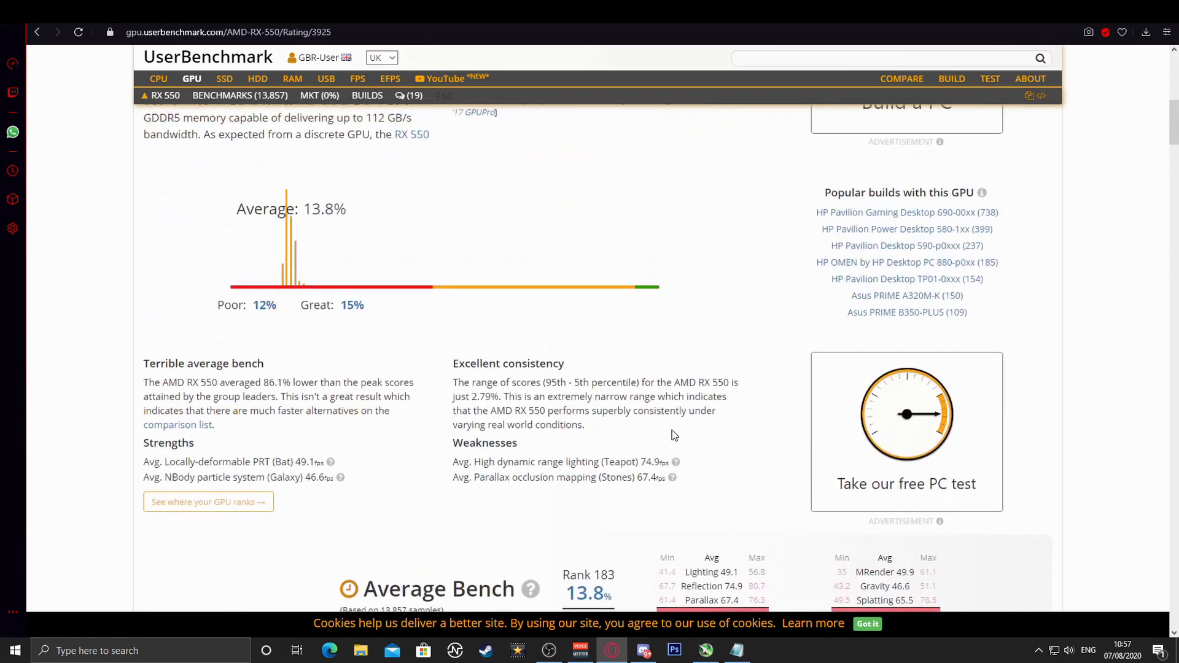
pyautogui.scroll(1, 657, 439)
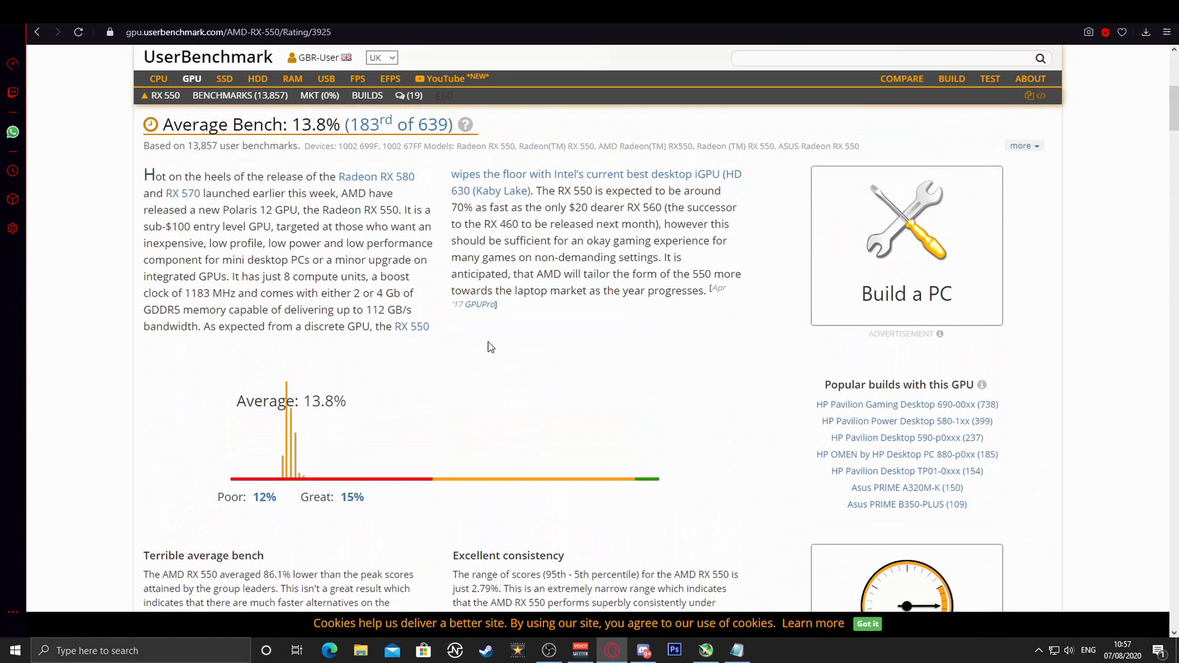
pyautogui.scroll(5, 490, 347)
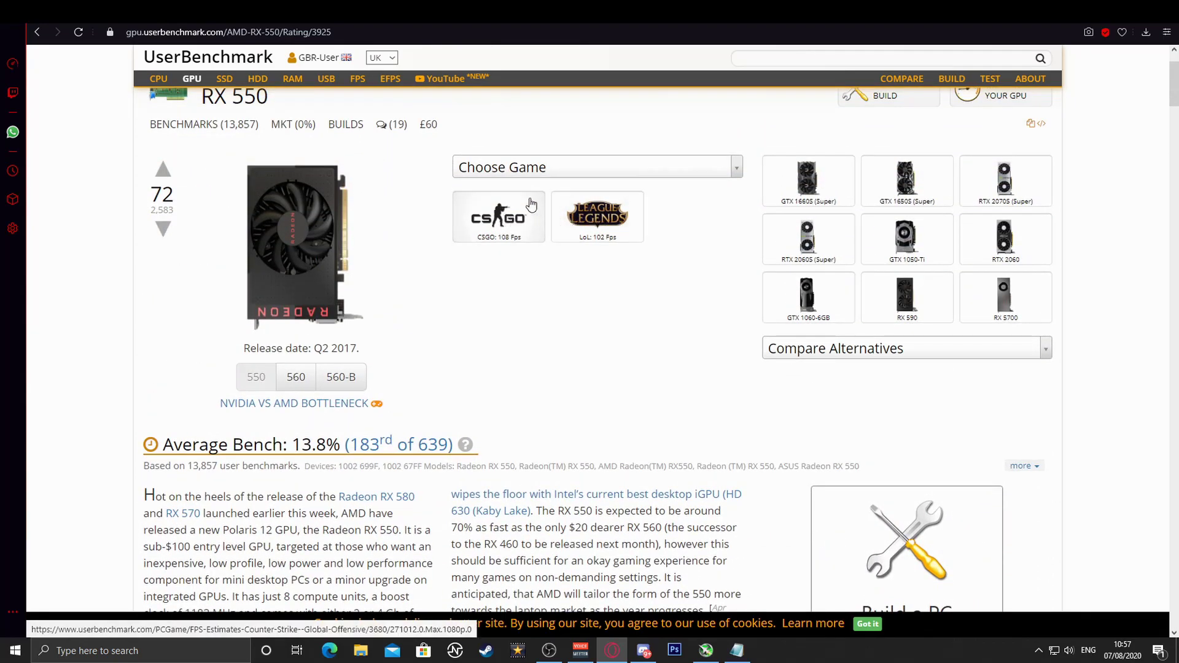
# Check the RX 550's estimated FPS in Fortnite, Overwatch, Battlefield 1 and GTA V (40.1 average fps).
pyautogui.click(522, 172)
pyautogui.click(485, 221)
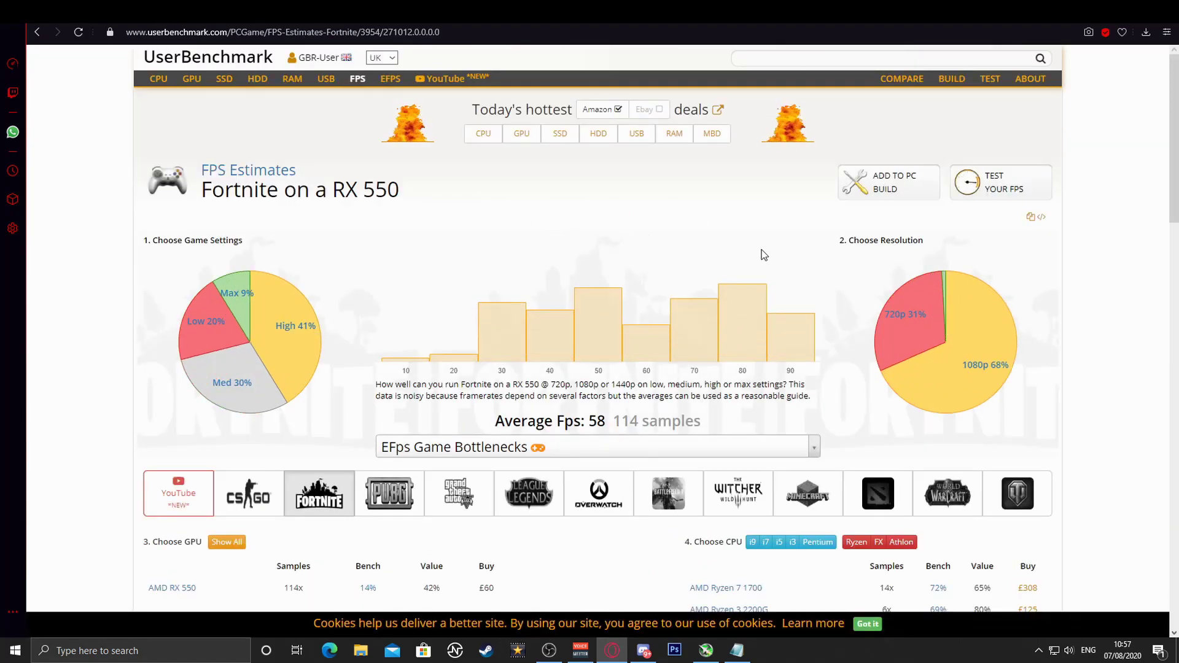
pyautogui.click(575, 482)
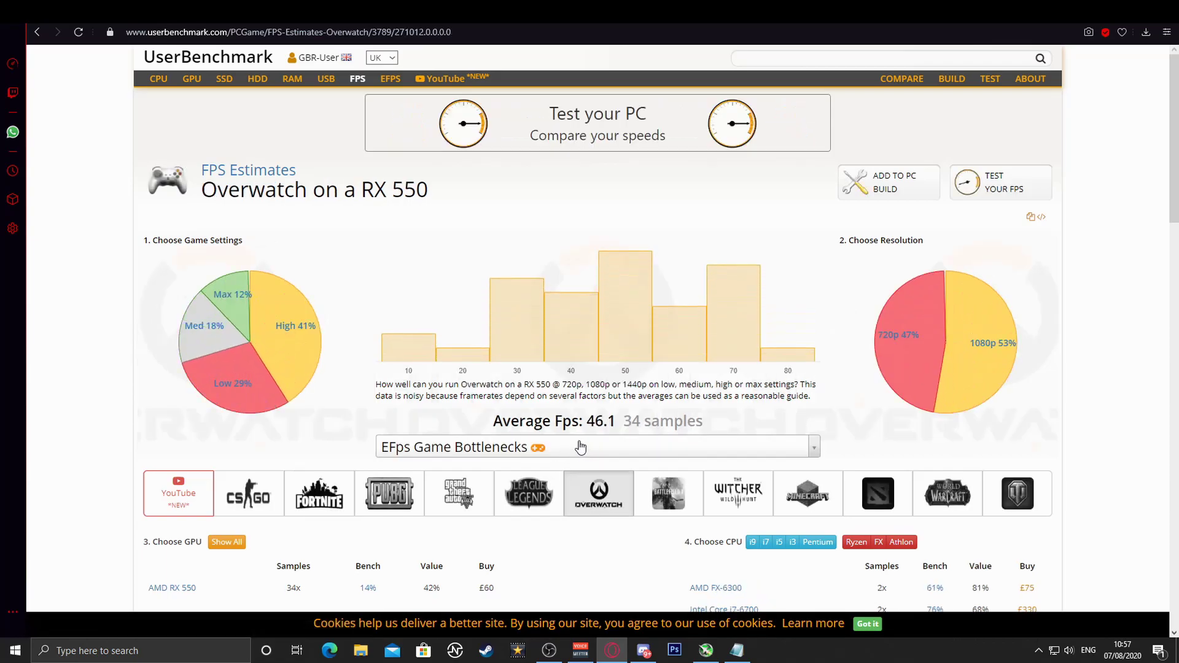
pyautogui.scroll(-1, 580, 447)
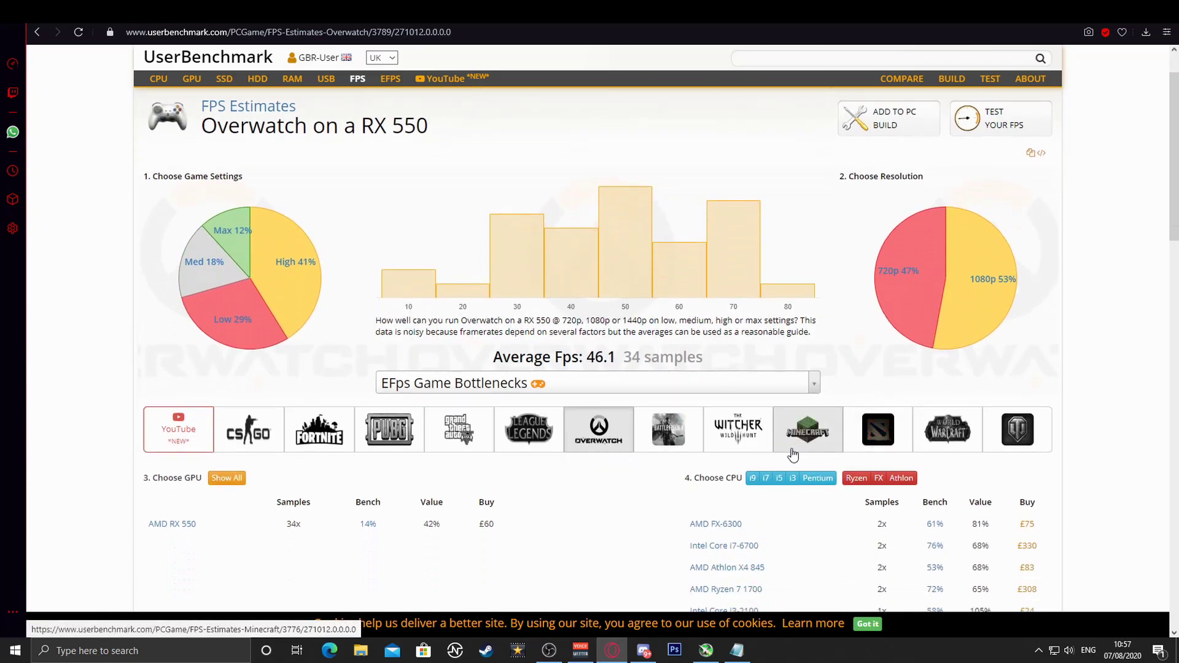
pyautogui.click(668, 430)
pyautogui.scroll(-2, 547, 331)
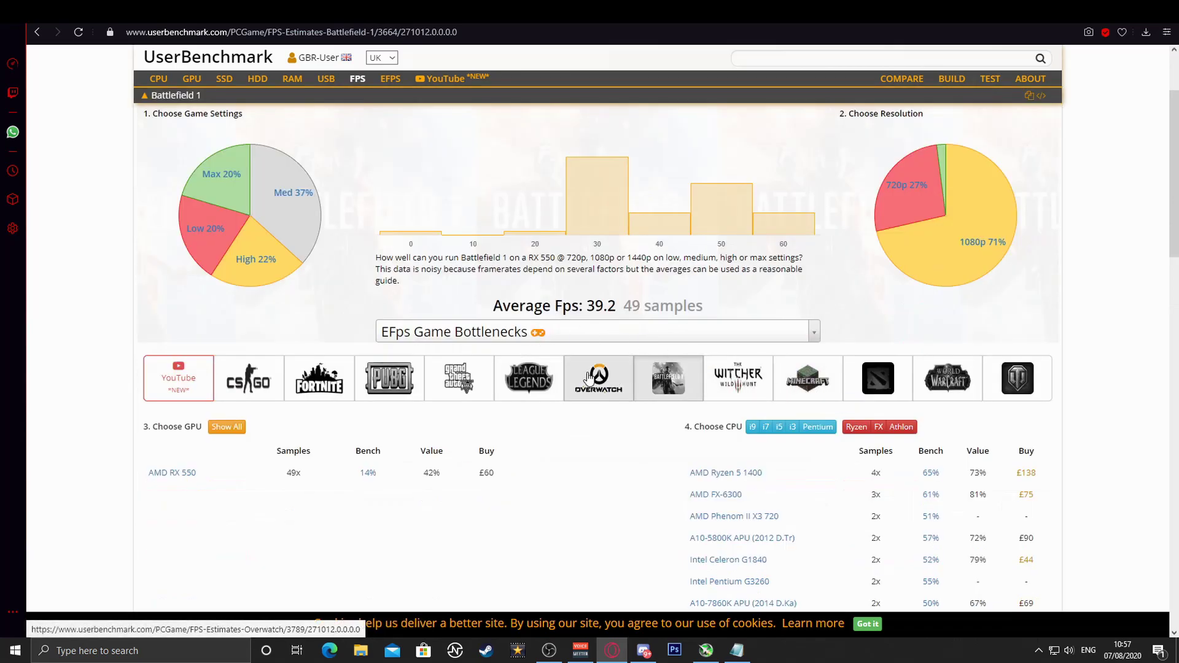
pyautogui.click(459, 377)
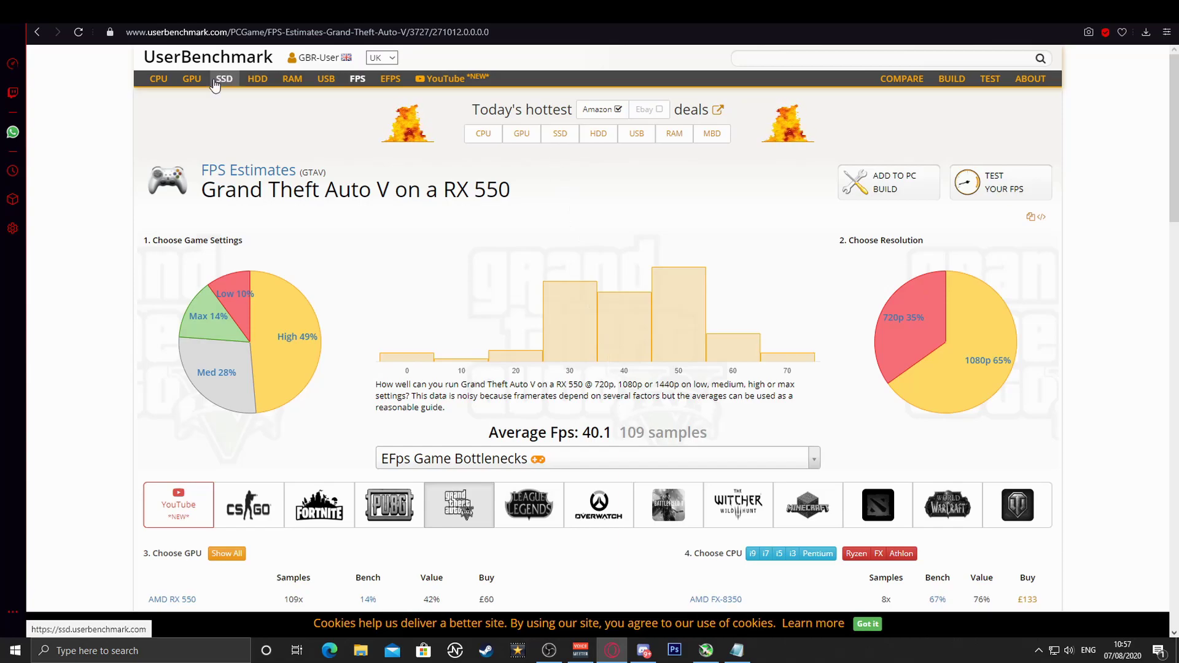
# Open UserBenchmark's RAM rankings and copy the 'Crucial 8 GB' memory name from the parts list.
pyautogui.click(258, 80)
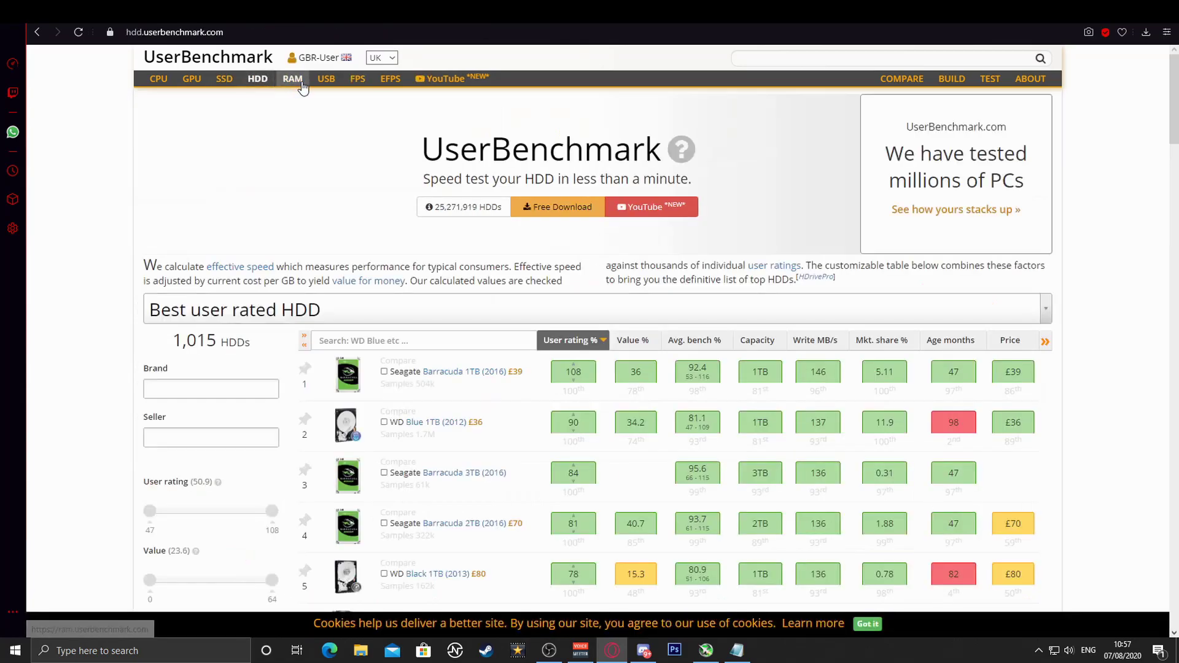
pyautogui.click(297, 85)
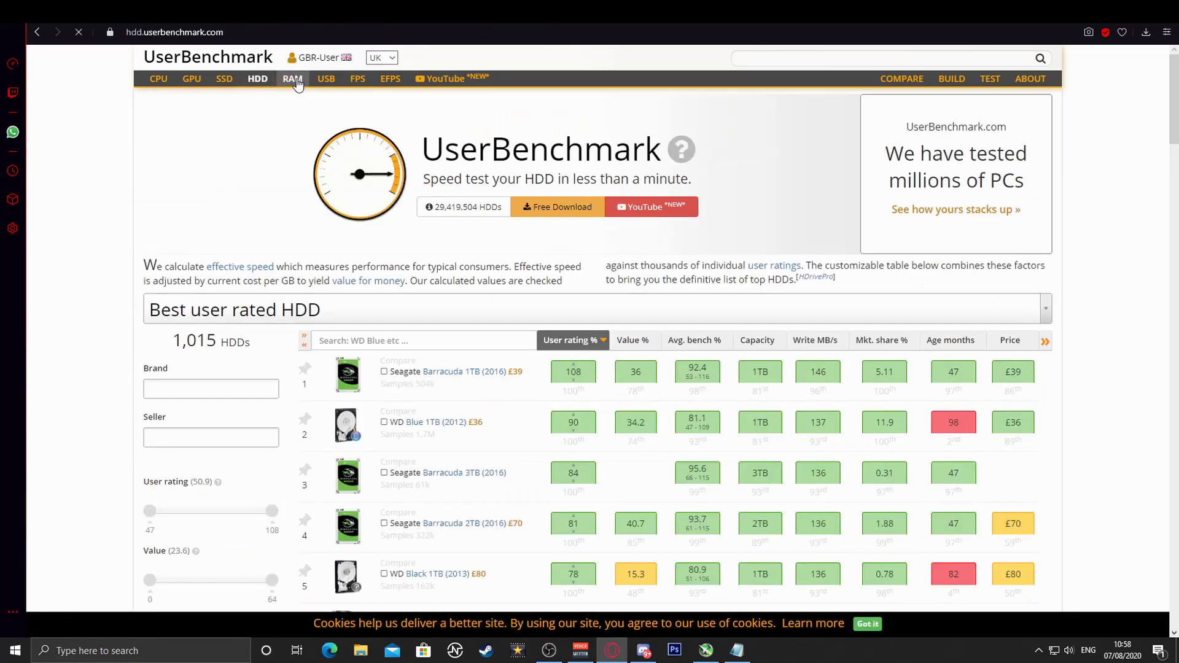
pyautogui.click(292, 79)
pyautogui.moveTo(304, 341); pyautogui.dragTo(355, 343)
pyautogui.hotkey('ctrl', 'c')
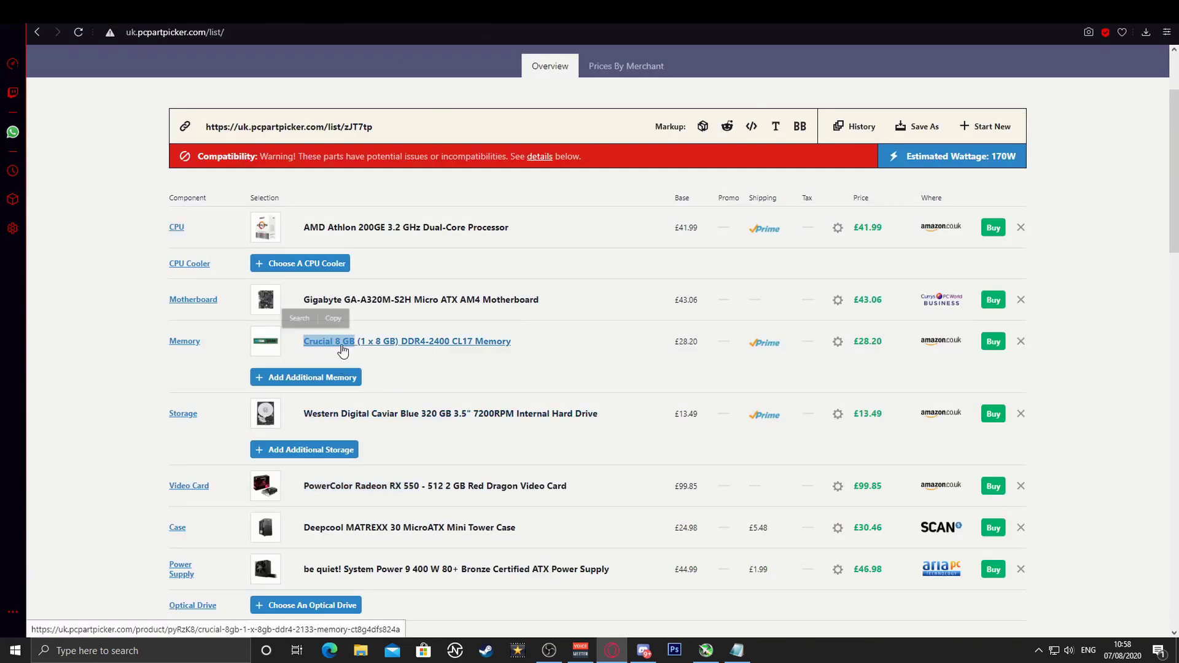
pyautogui.rightClick(343, 350)
pyautogui.click(397, 418)
# Search the RAM rankings for 'Crucial 8 GB', then clear the search box.
pyautogui.hotkey('ctrl', 'Tab')
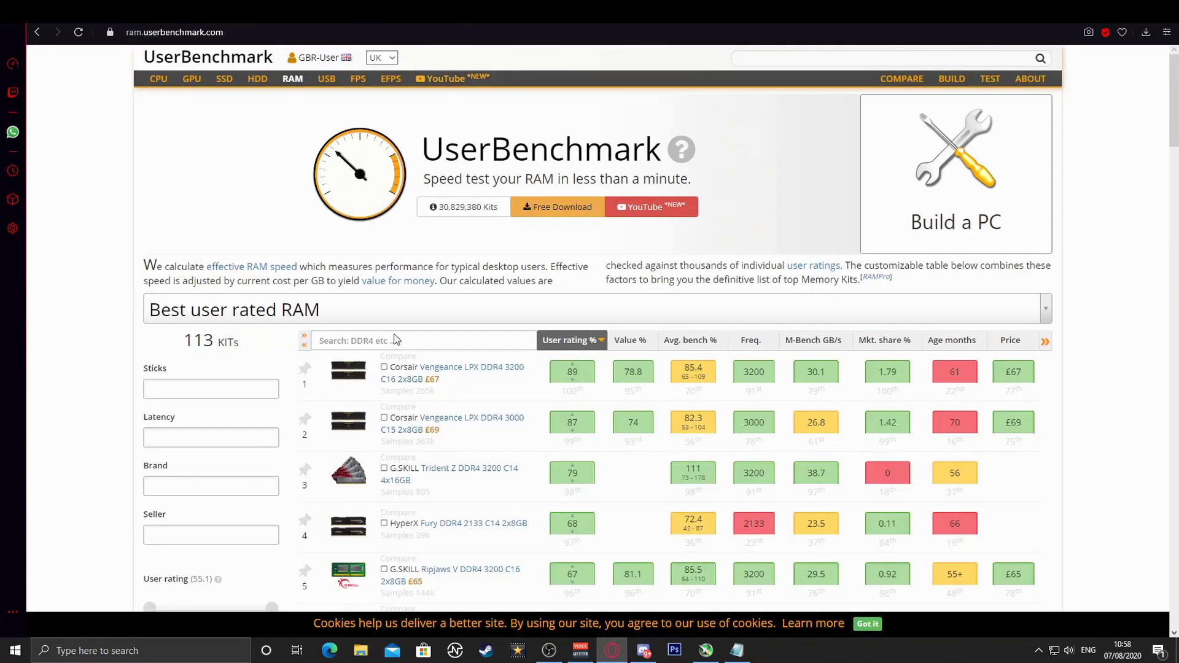
pyautogui.click(396, 340)
pyautogui.hotkey('ctrl', 'v')
pyautogui.scroll(-3, 451, 342)
pyautogui.hotkey('ctrl', 'Tab')
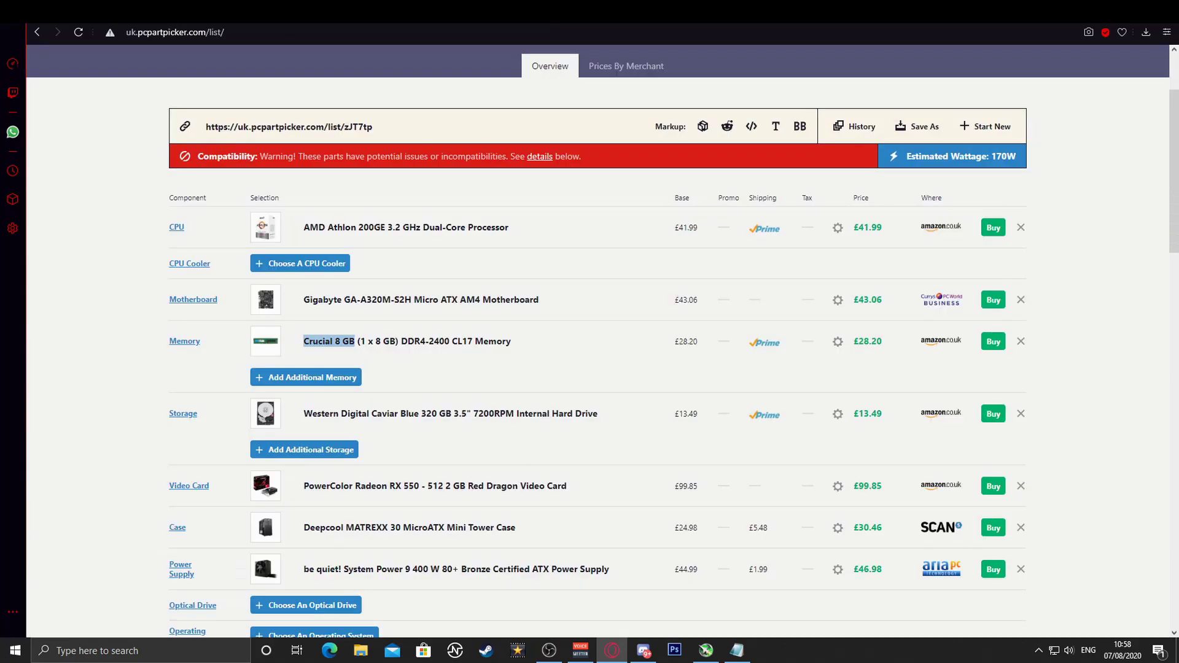
pyautogui.hotkey('ctrl', 'Tab')
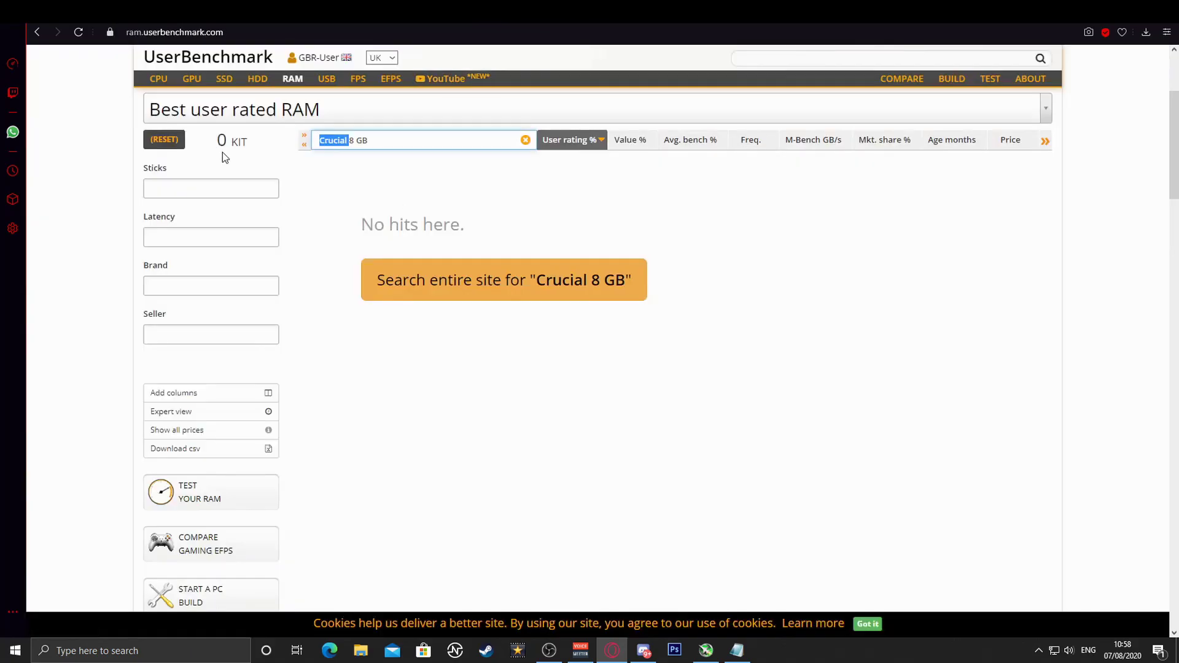
pyautogui.press('BackSpace')
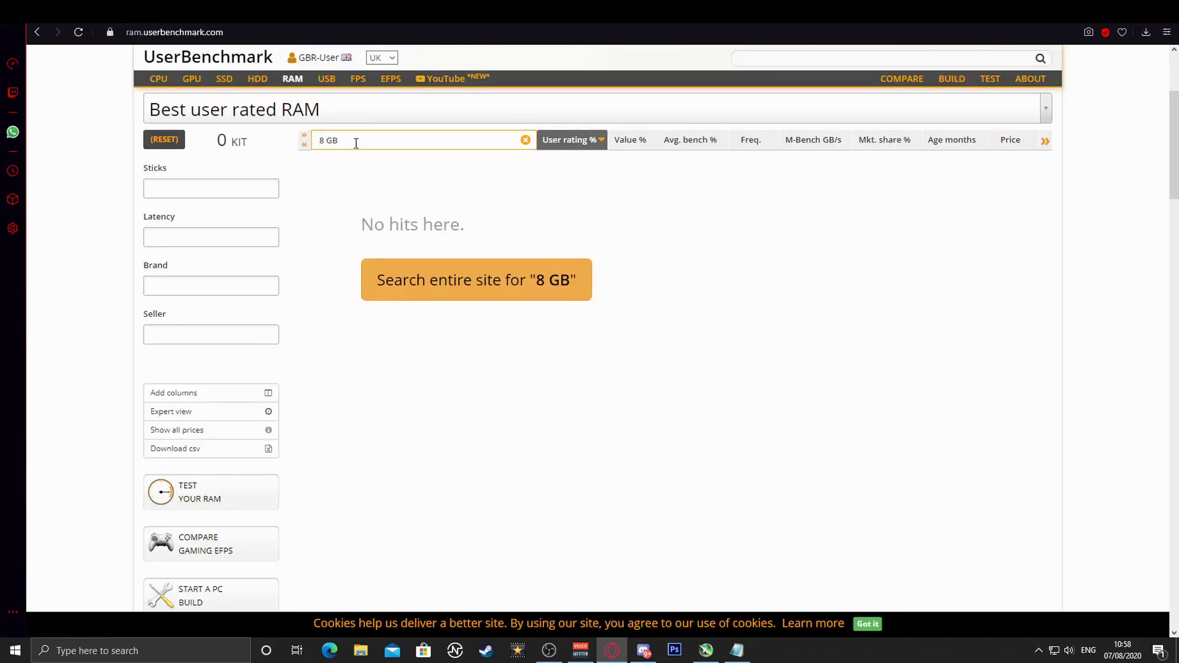
pyautogui.hotkey('ctrl', 'a')
pyautogui.press('BackSpace')
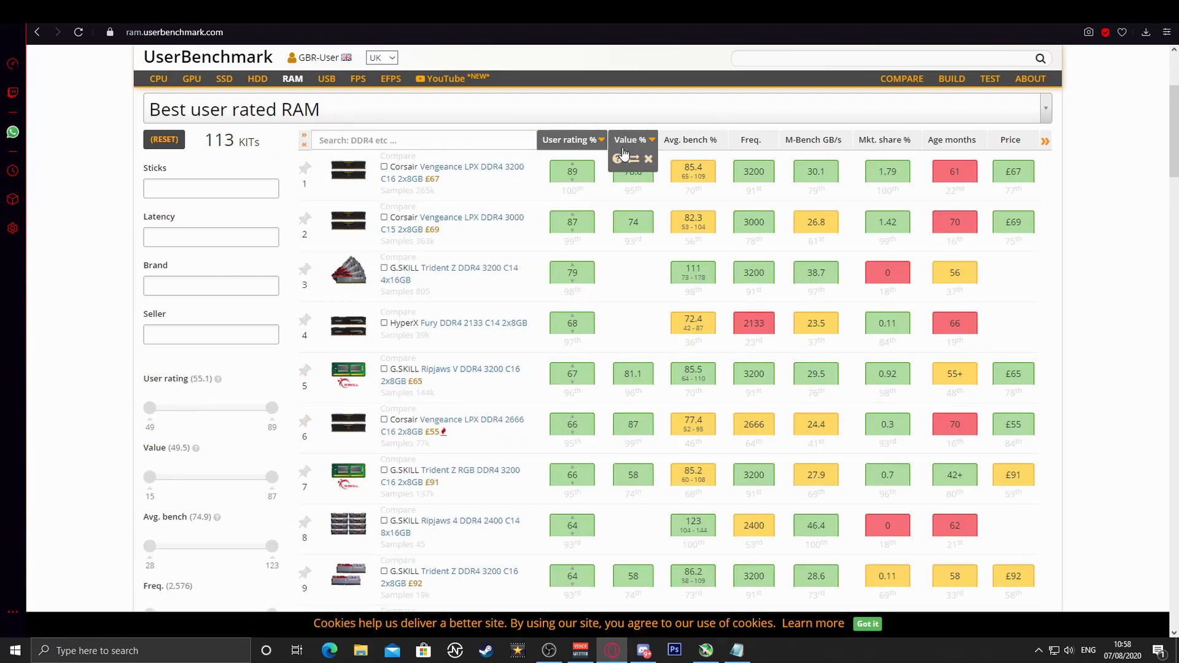
# Sort the RAM rankings by value for money and browse the list.
pyautogui.click(635, 143)
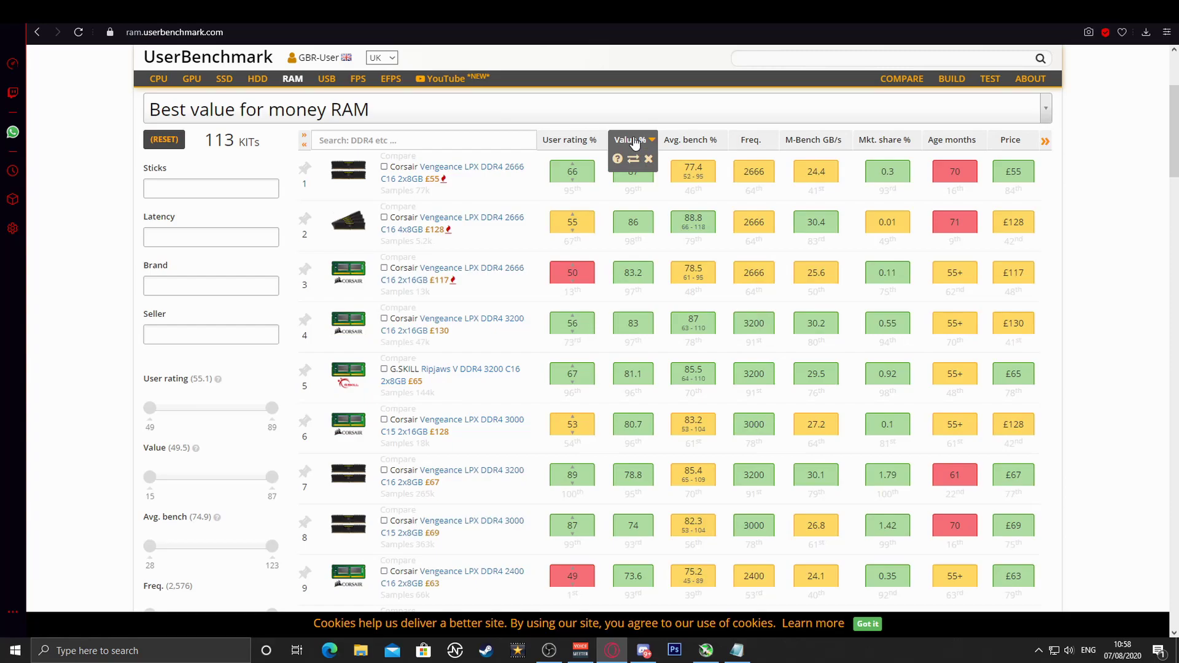
pyautogui.click(398, 22)
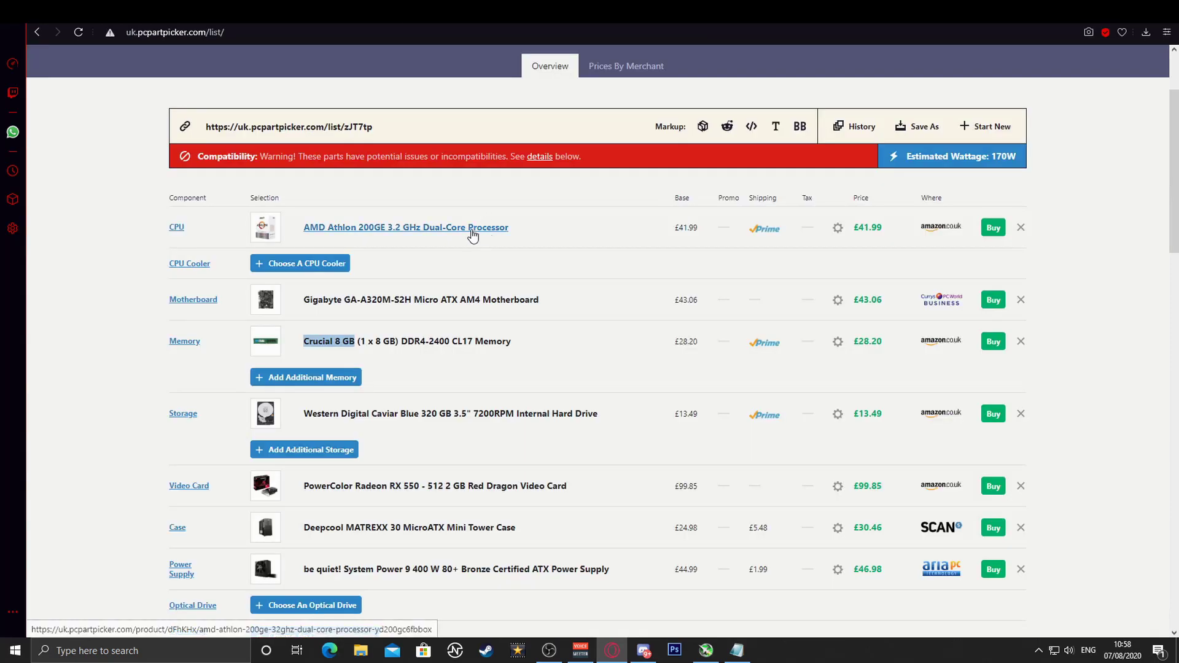
pyautogui.click(454, 23)
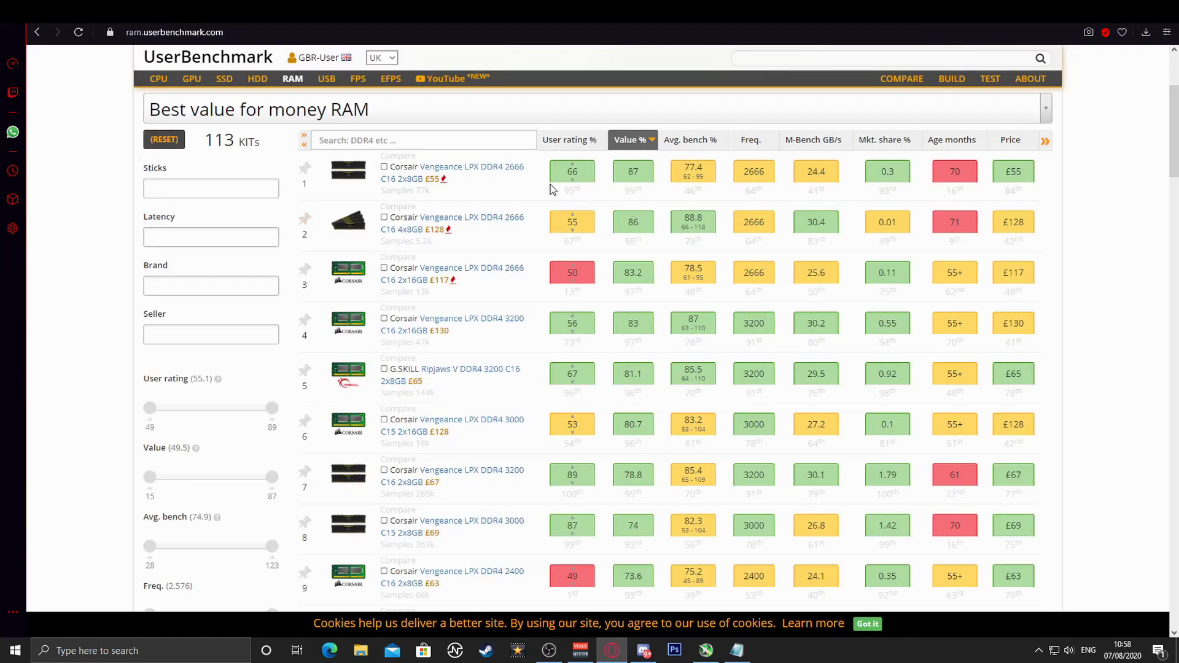
pyautogui.scroll(-1, 540, 356)
pyautogui.scroll(-1, 537, 356)
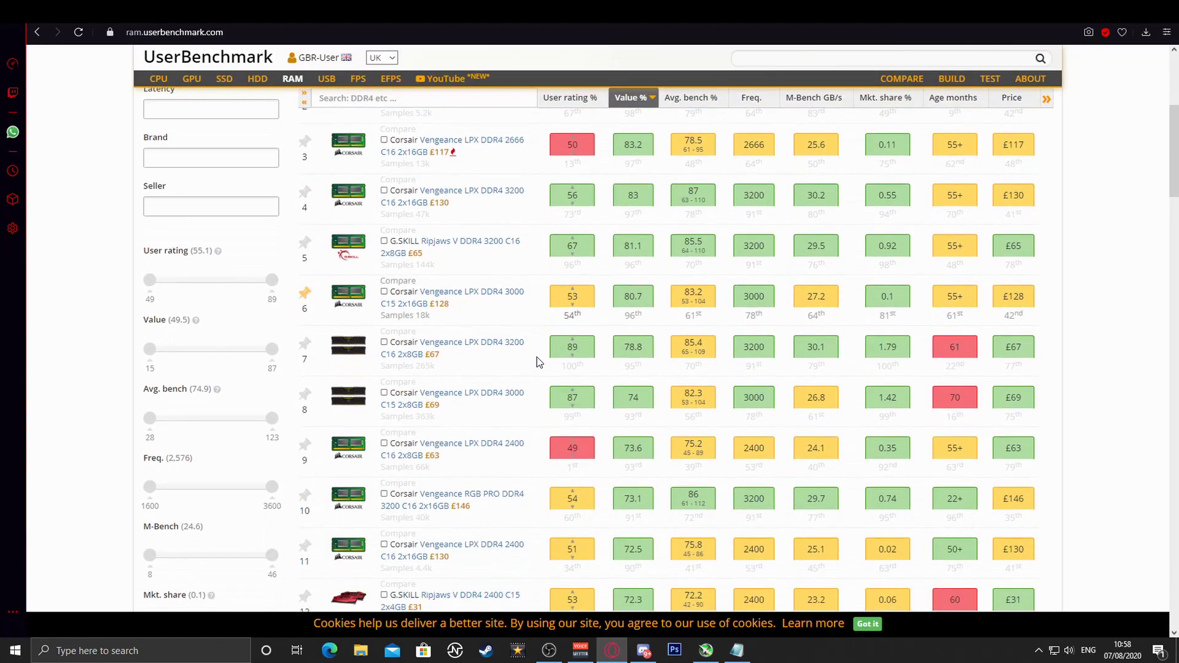
# Open the Corsair Vengeance LPX DDR4 2400 C16 2x8GB page, showing 75.2% average bench, 70th of 113.
pyautogui.click(478, 447)
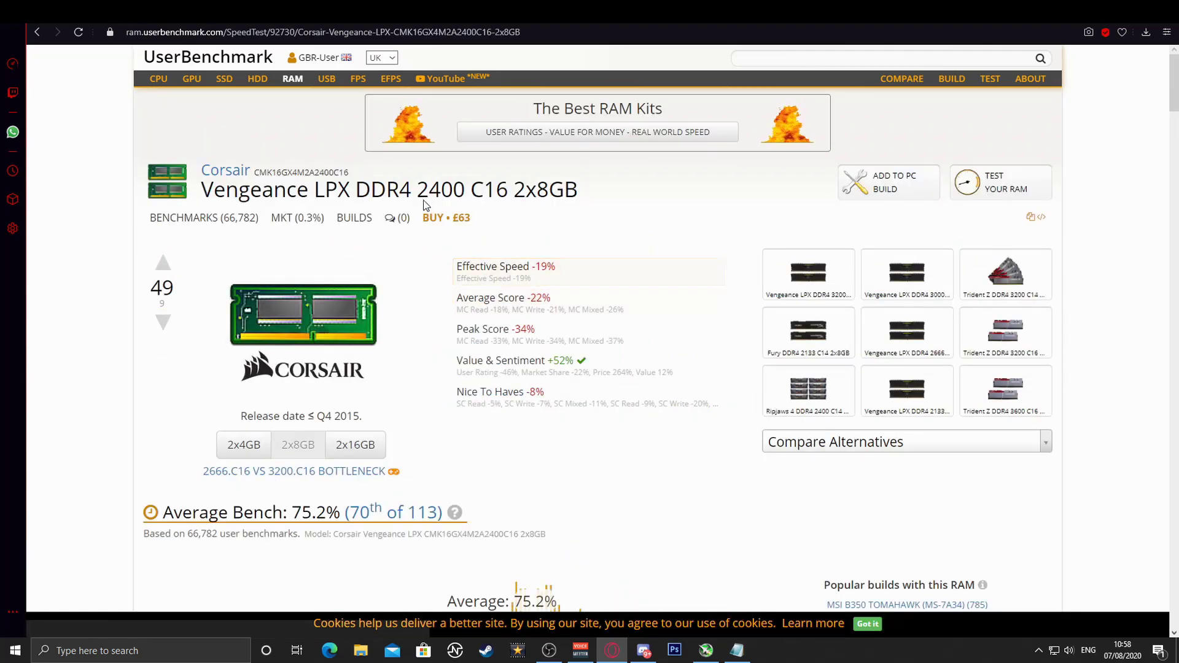
pyautogui.moveTo(371, 191); pyautogui.dragTo(428, 190)
pyautogui.scroll(-5, 514, 212)
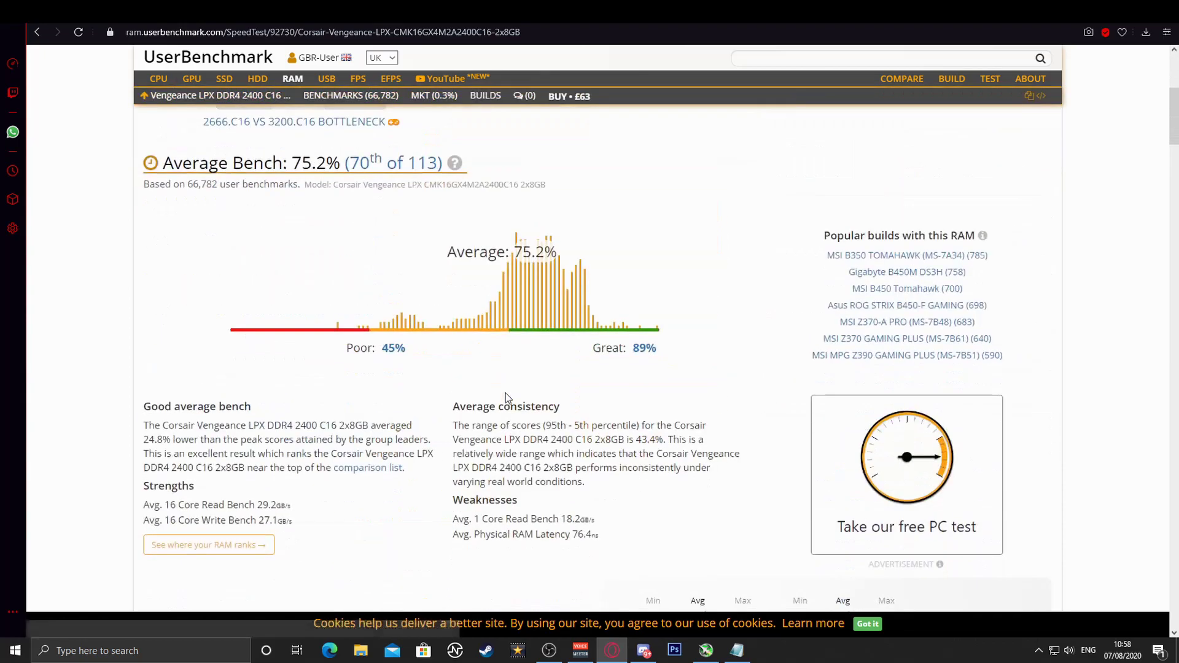
pyautogui.scroll(-5, 507, 394)
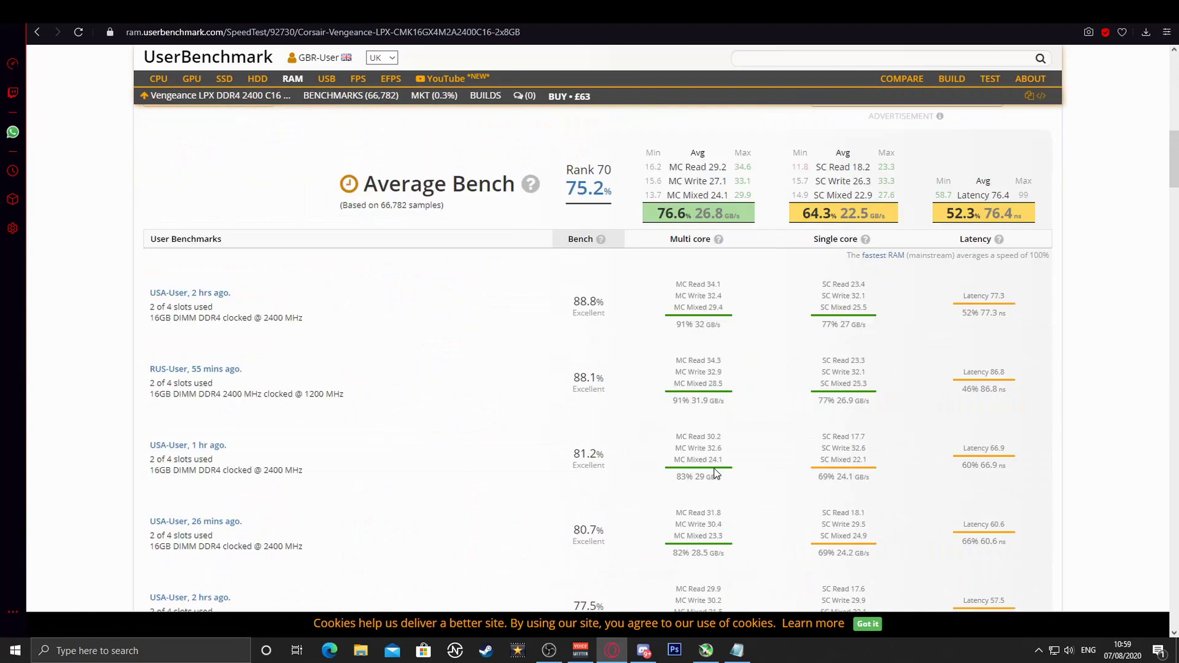
pyautogui.scroll(8, 717, 473)
pyautogui.scroll(2, 716, 474)
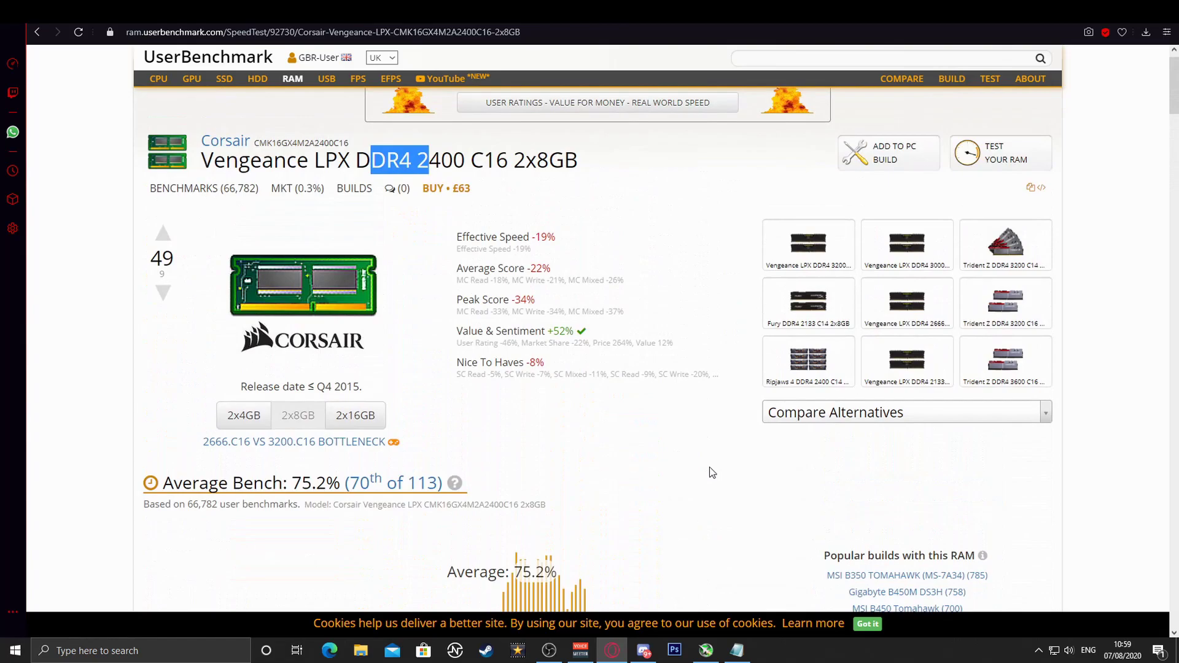
# Switch to the 2x4GB Vengeance LPX kit and review its 76.4% bench, rank 66 and £35 price.
pyautogui.click(248, 424)
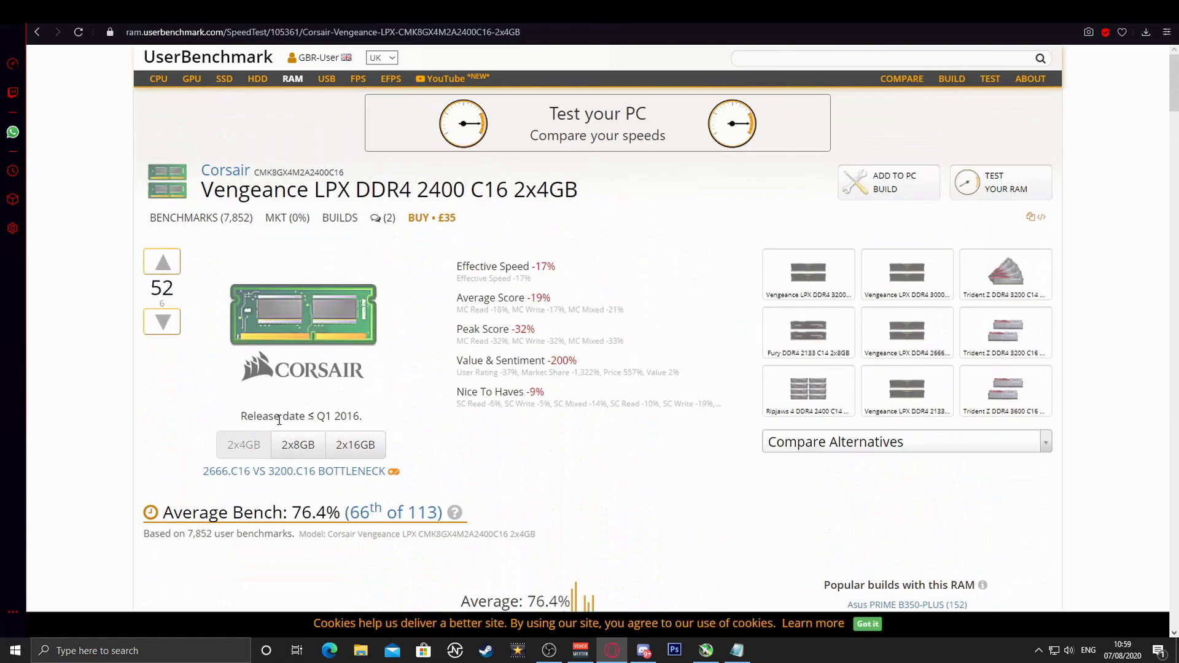
pyautogui.scroll(-7, 515, 287)
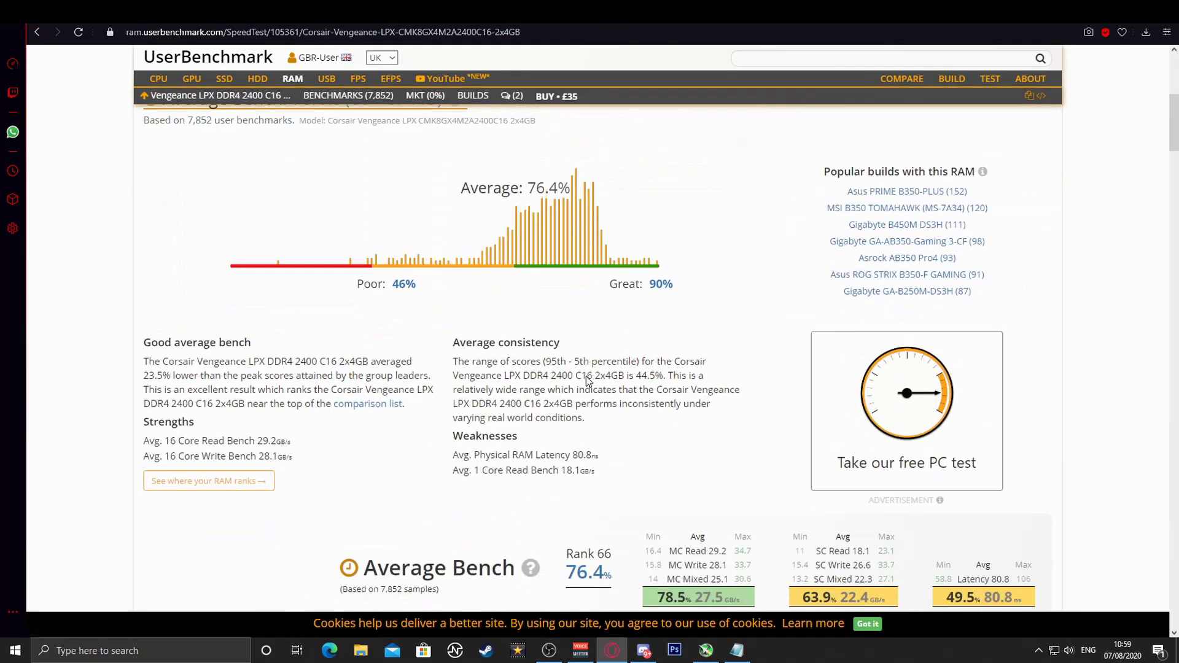
pyautogui.scroll(-2, 602, 455)
pyautogui.scroll(-12, 602, 454)
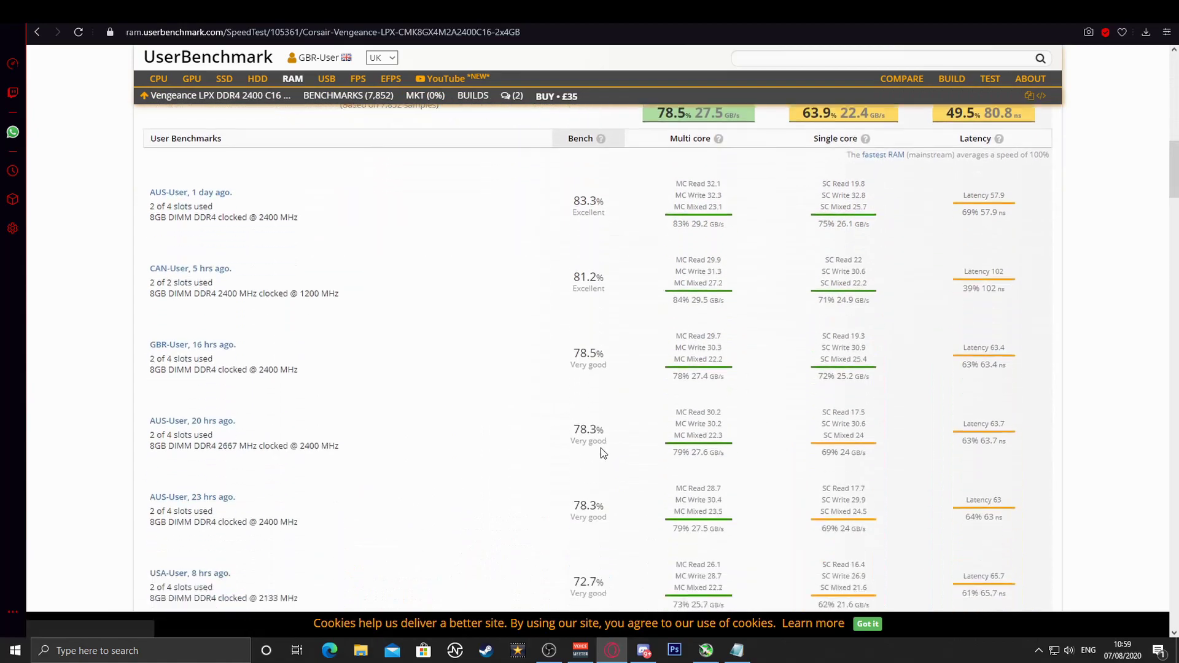
pyautogui.scroll(-5, 614, 434)
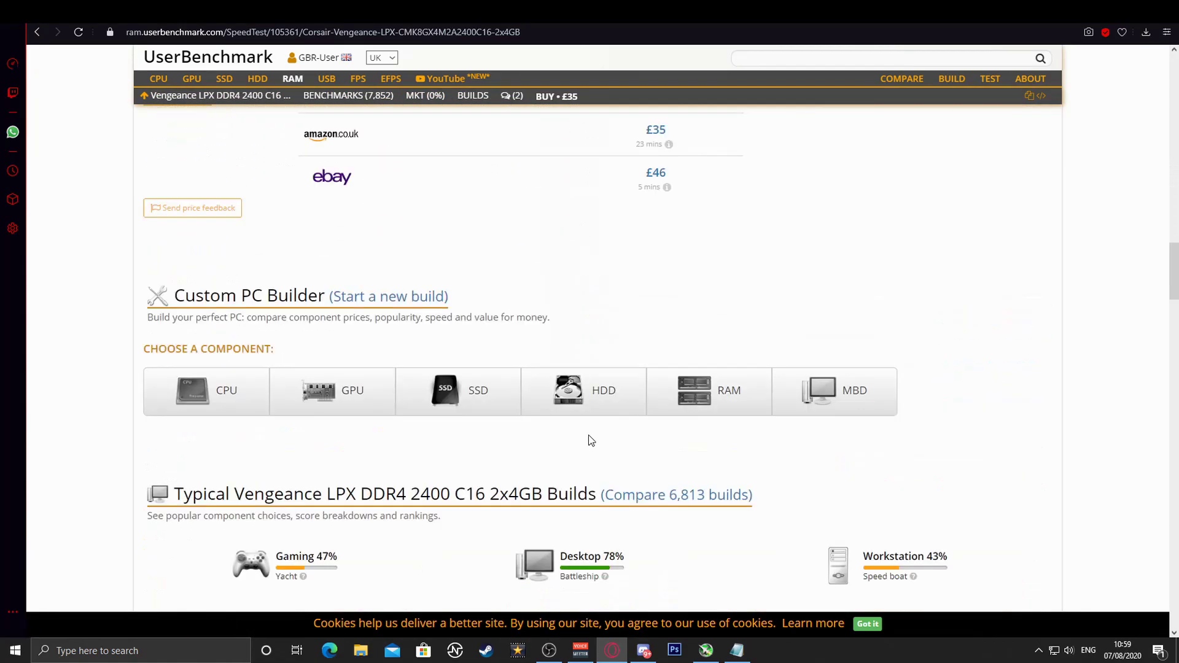
pyautogui.scroll(4, 467, 271)
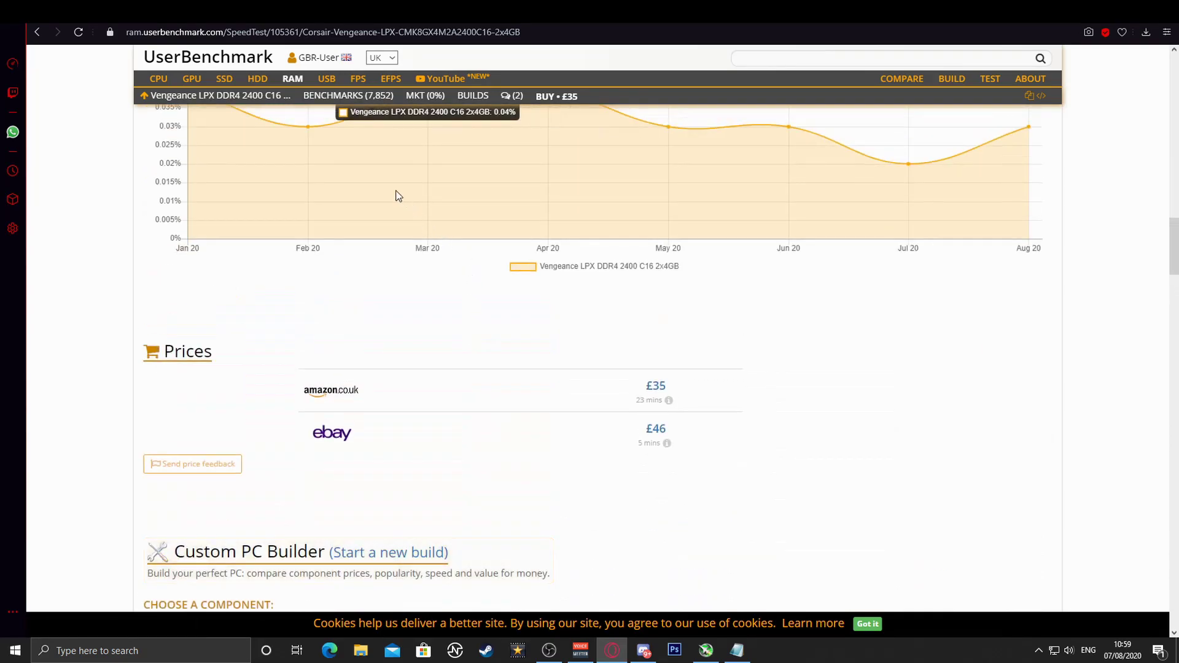
pyautogui.scroll(-7, 466, 424)
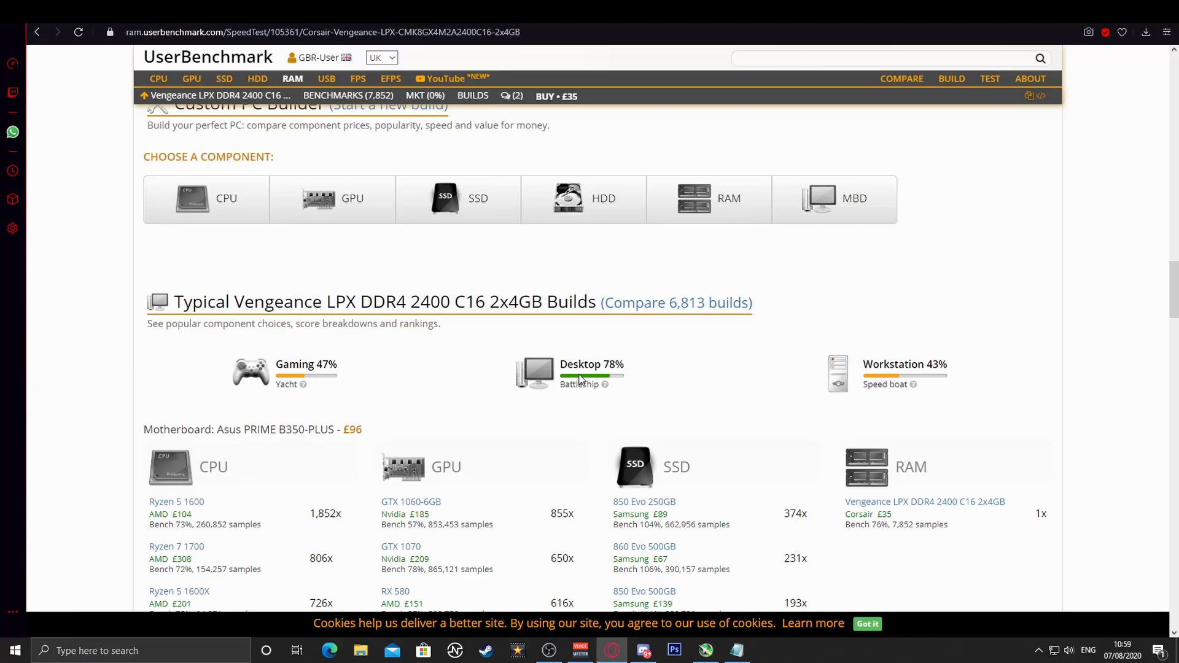
pyautogui.scroll(9, 572, 473)
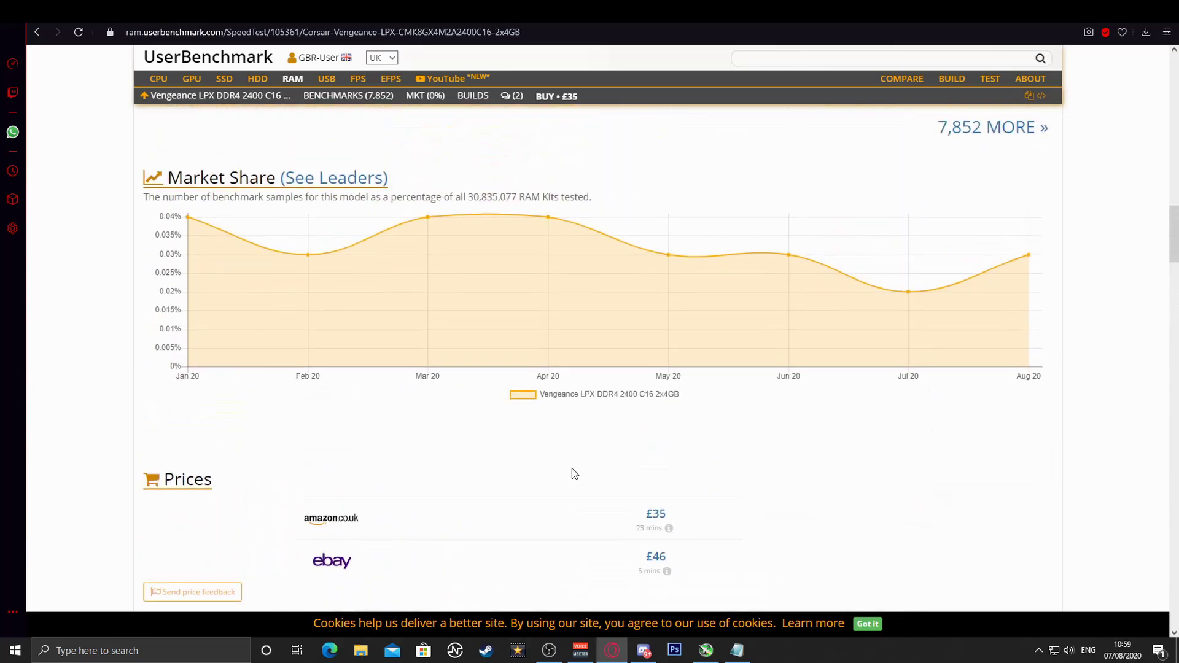
pyautogui.scroll(15, 572, 469)
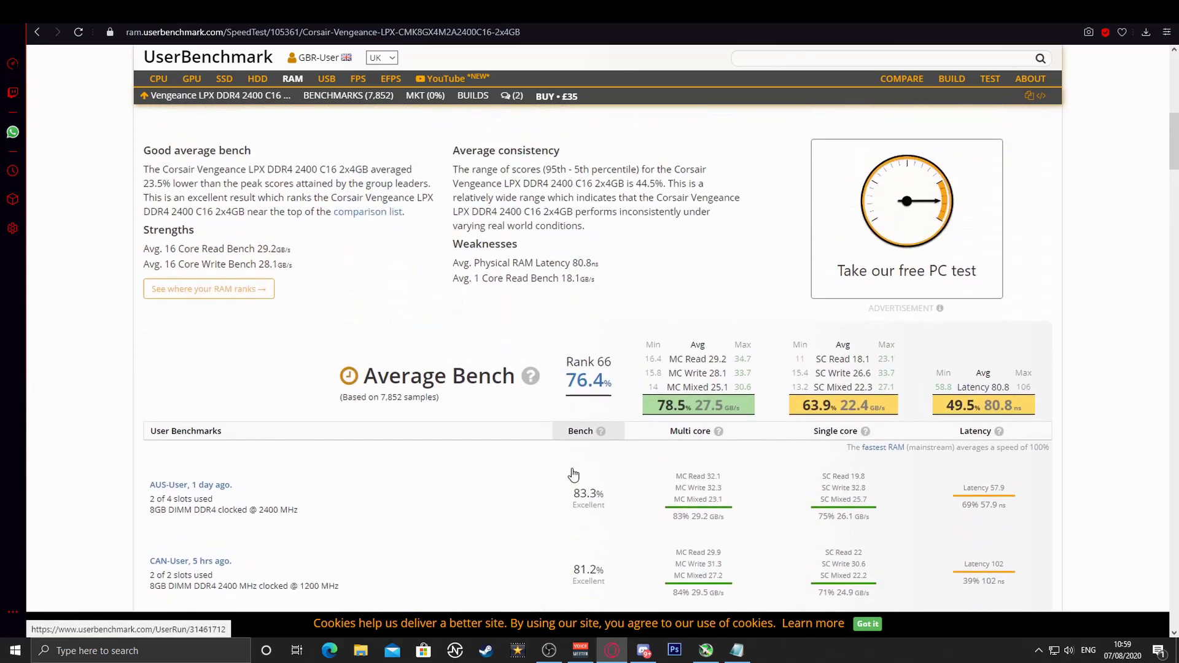
pyautogui.scroll(-1, 525, 461)
pyautogui.scroll(3, 526, 462)
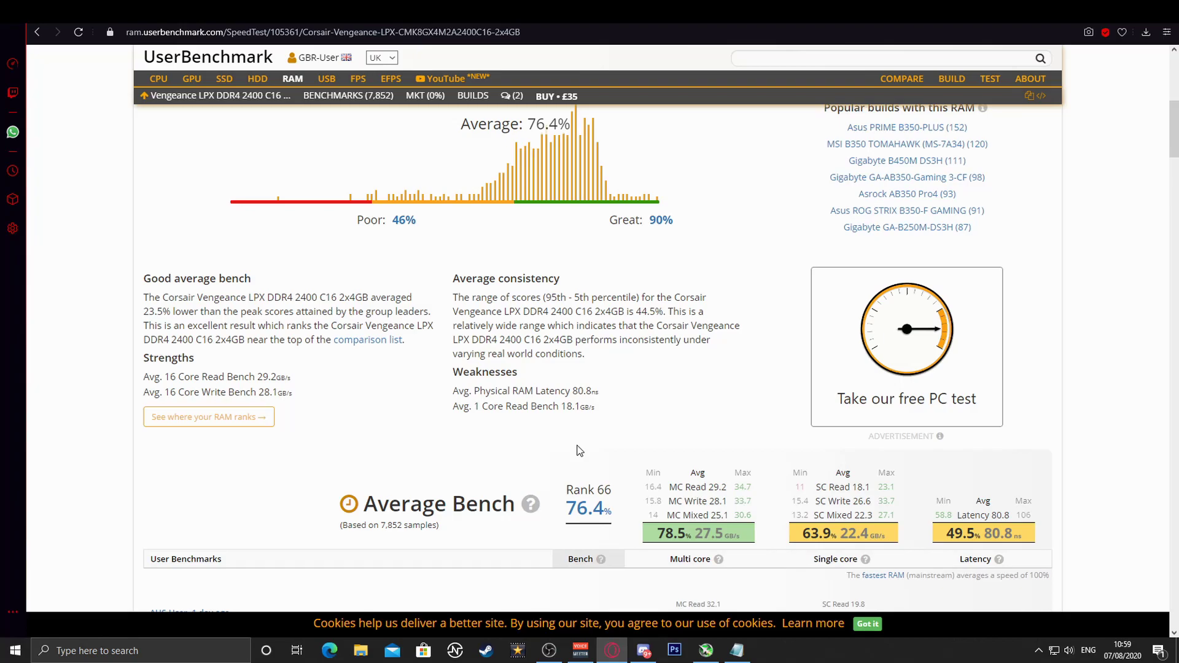
# Review the PCPartPicker parts list's parts and £304.03 total, and select the page's web address.
pyautogui.hotkey('ctrl', 'Tab')
pyautogui.scroll(-8, 837, 446)
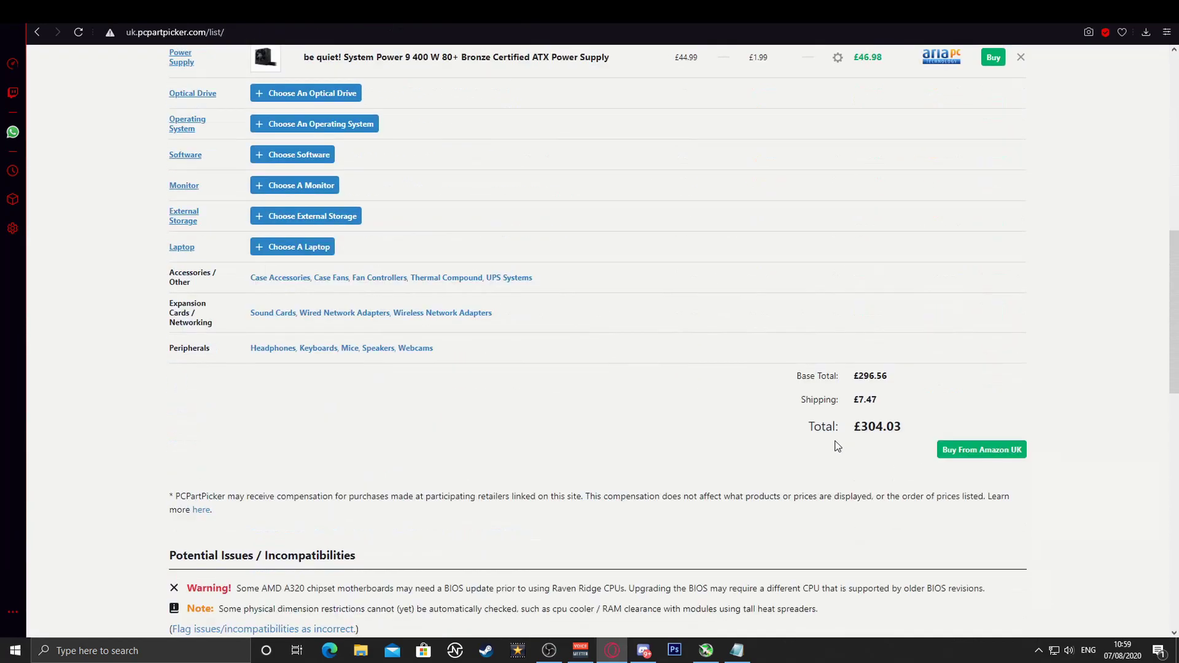
pyautogui.scroll(6, 861, 435)
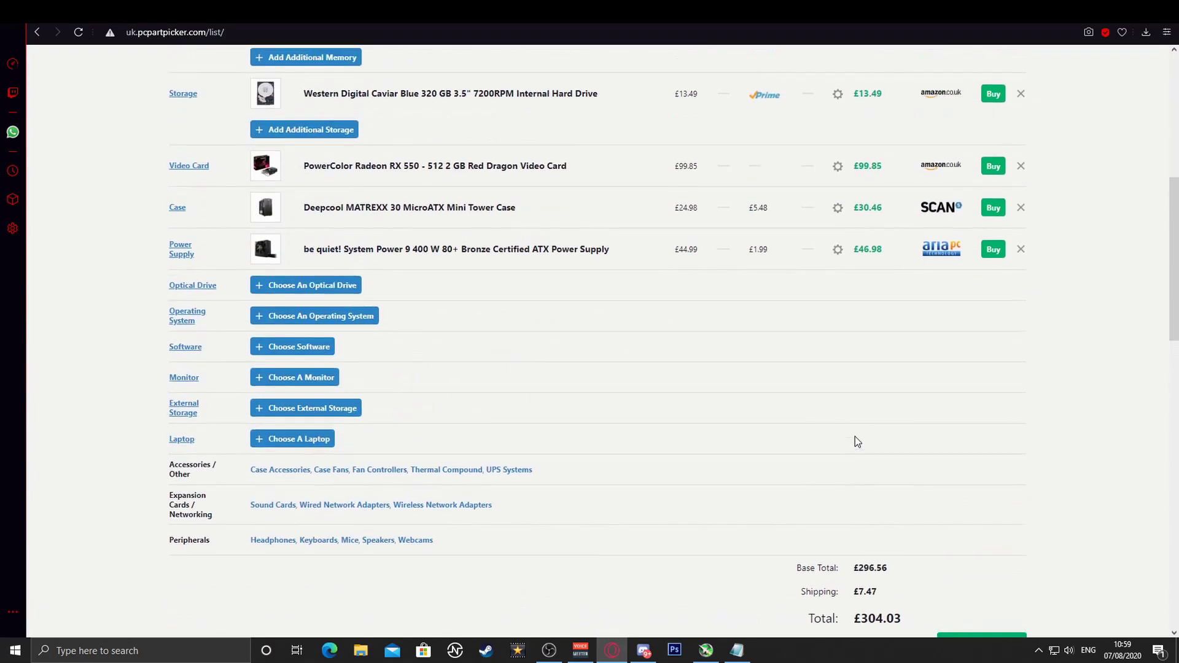
pyautogui.scroll(3, 856, 441)
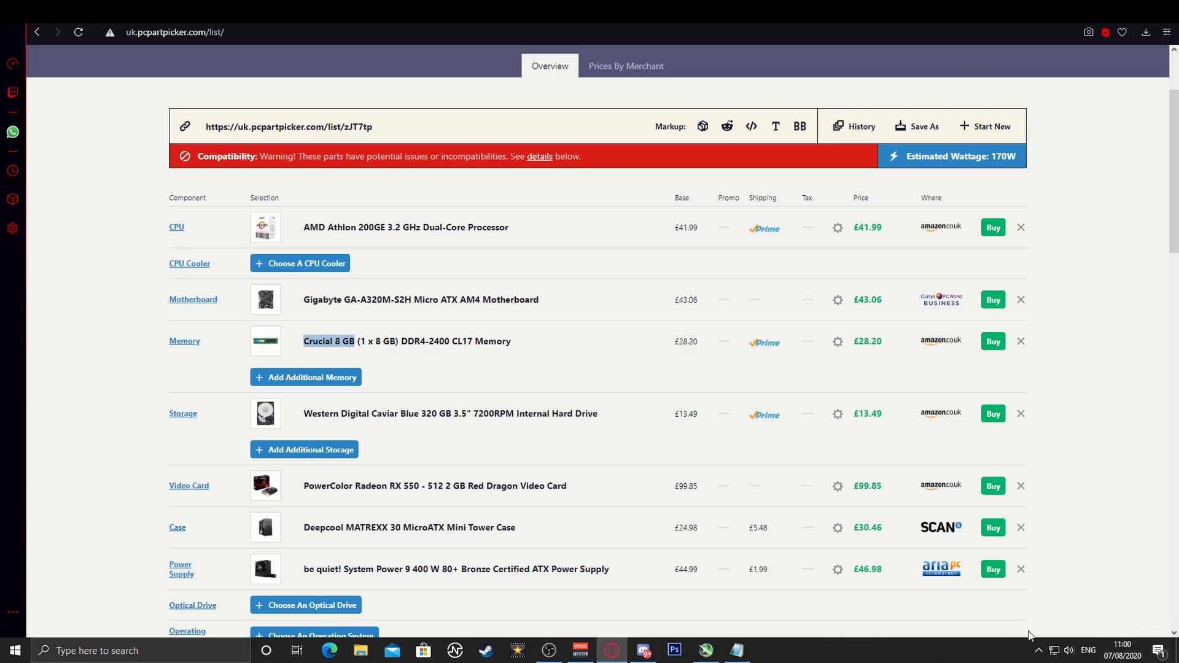
pyautogui.scroll(-3, 339, 474)
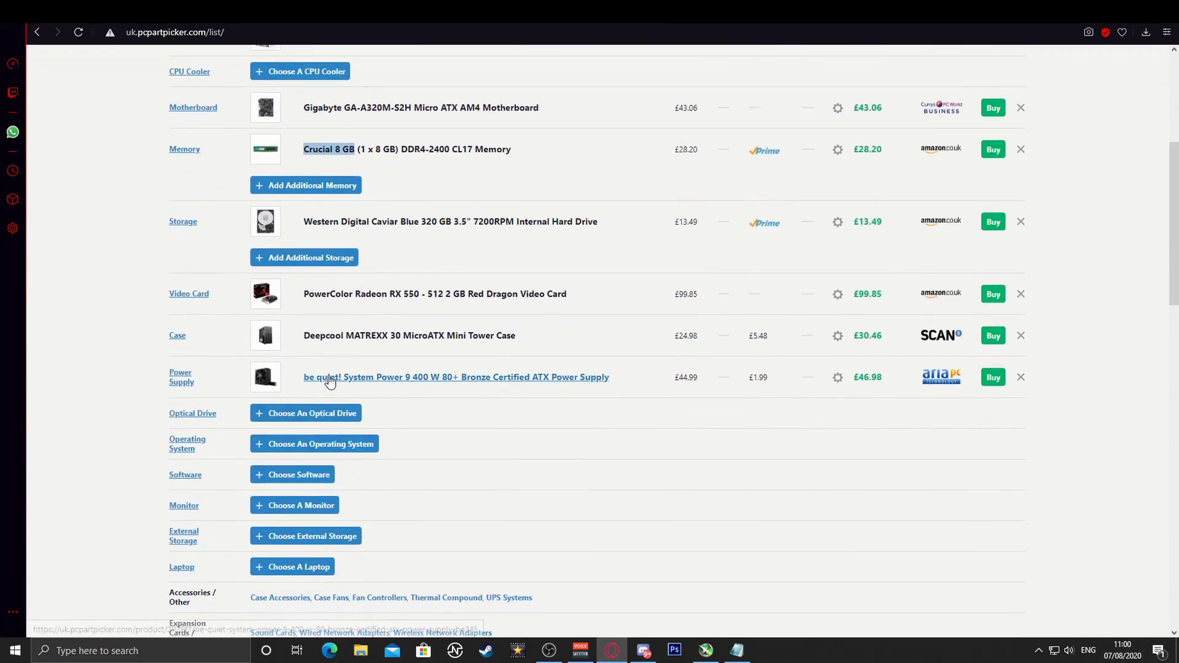
pyautogui.scroll(2, 421, 447)
pyautogui.scroll(1, 379, 460)
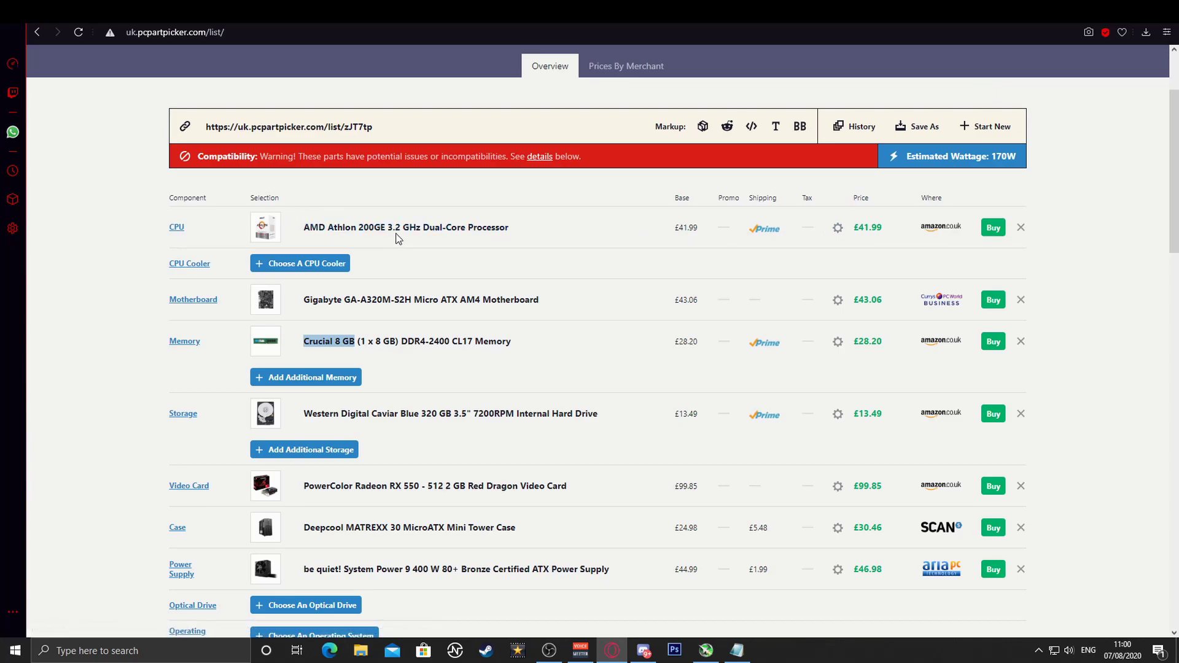
pyautogui.scroll(-5, 460, 337)
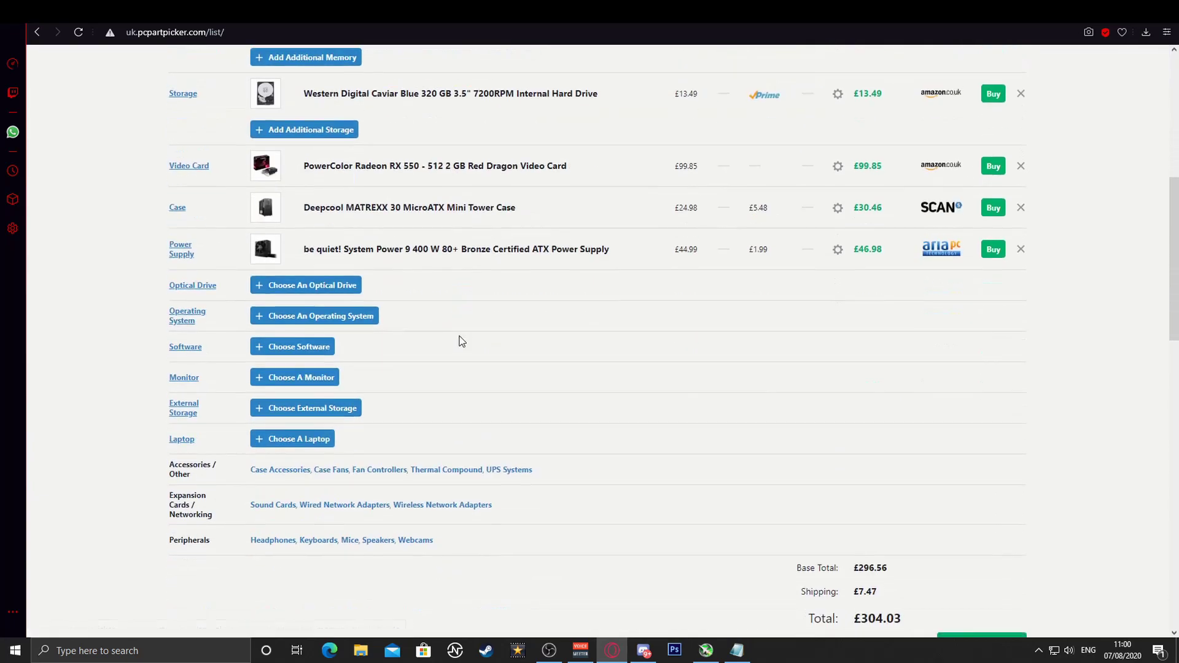
pyautogui.scroll(3, 461, 339)
pyautogui.scroll(2, 461, 341)
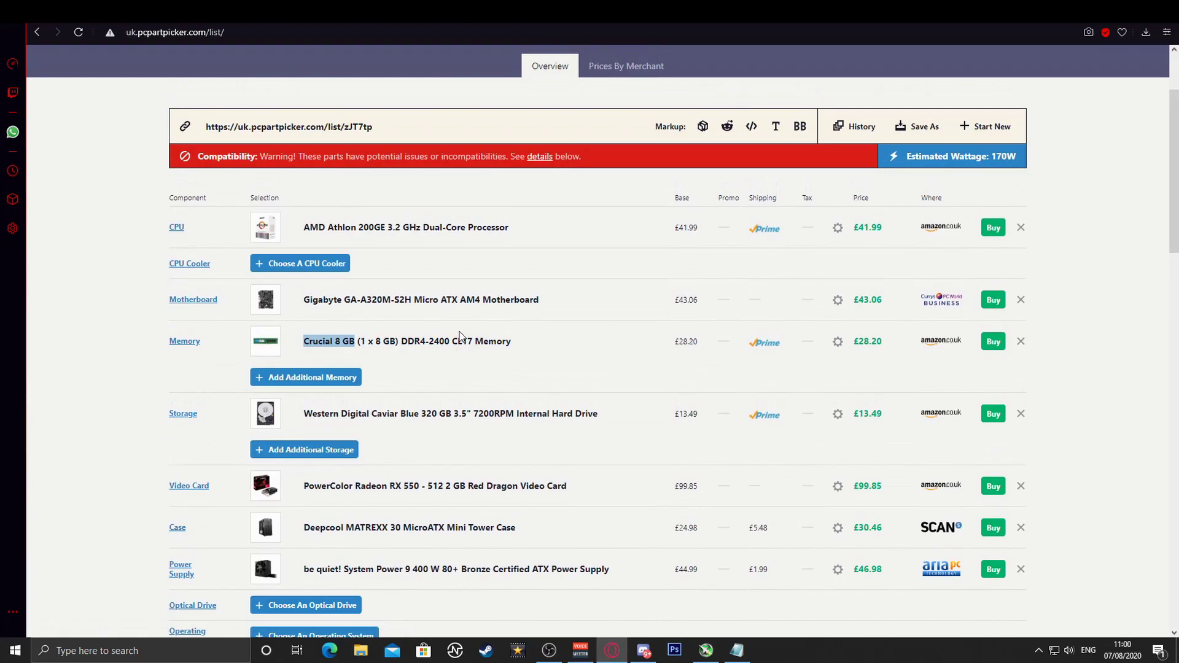
pyautogui.click(236, 35)
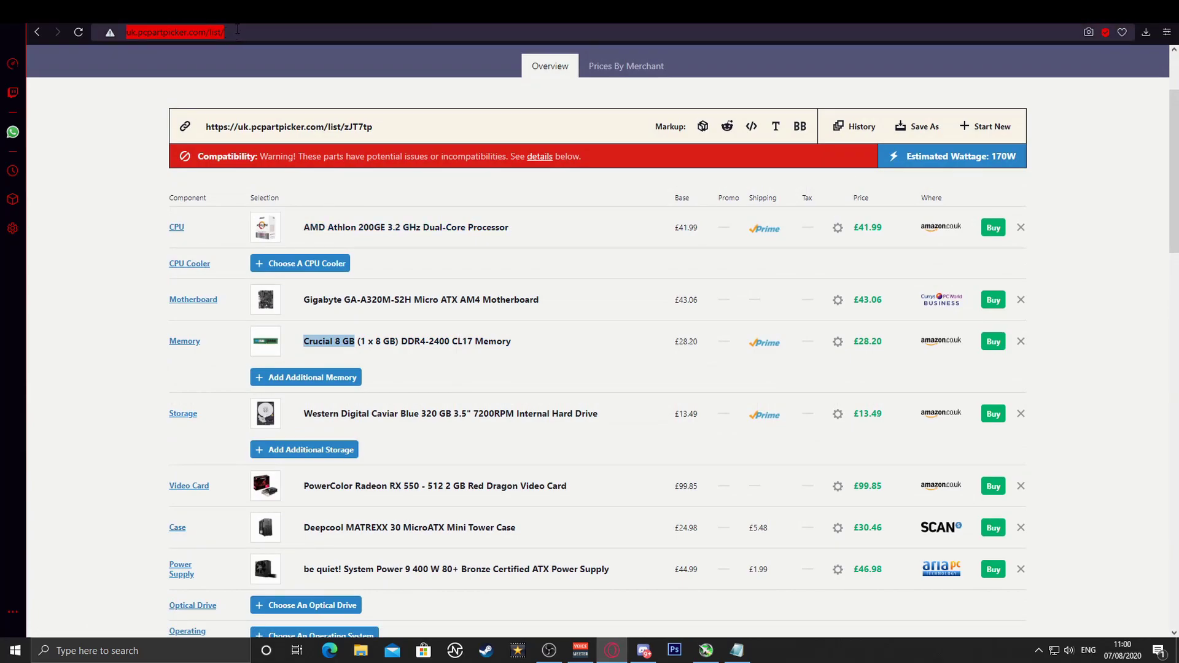
pyautogui.scroll(-5, 491, 202)
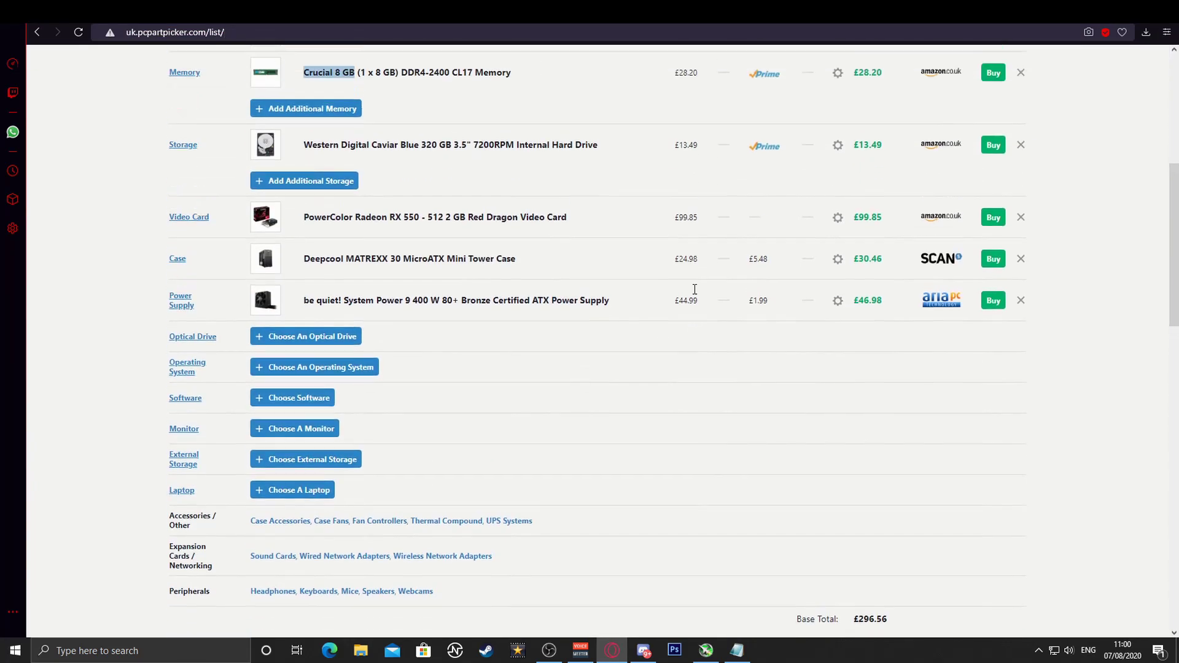
pyautogui.scroll(5, 694, 289)
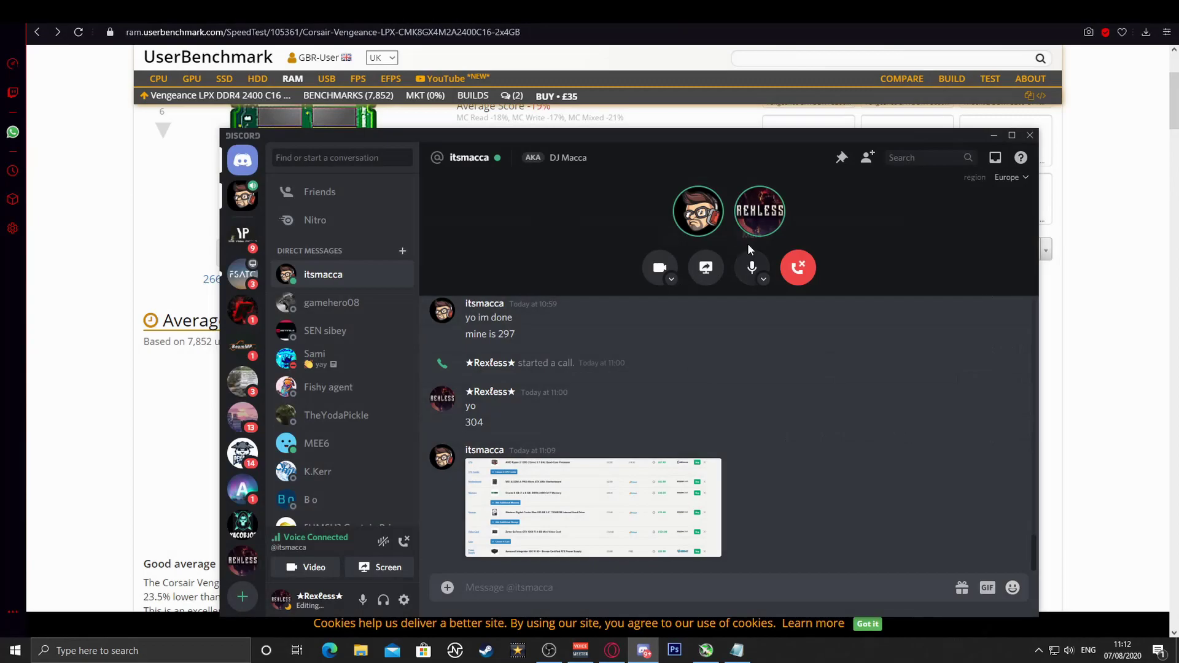
# Bring the Opera browser with the PCPartPicker list back in front of Discord.
pyautogui.click(1139, 248)
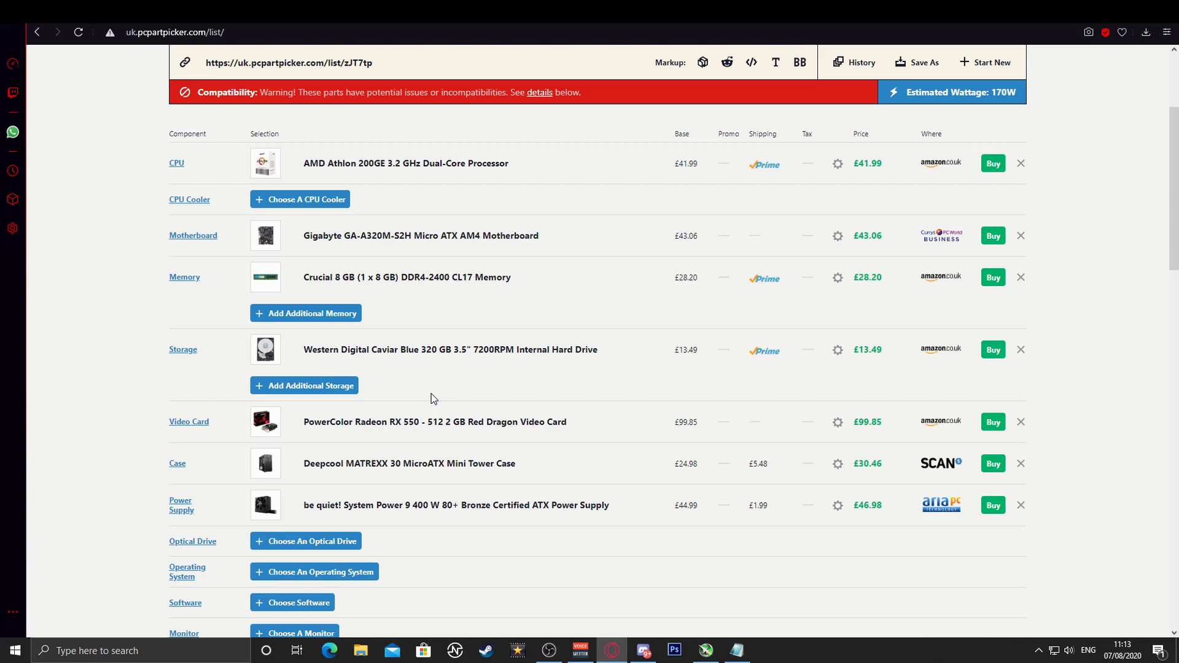
pyautogui.scroll(-6, 431, 393)
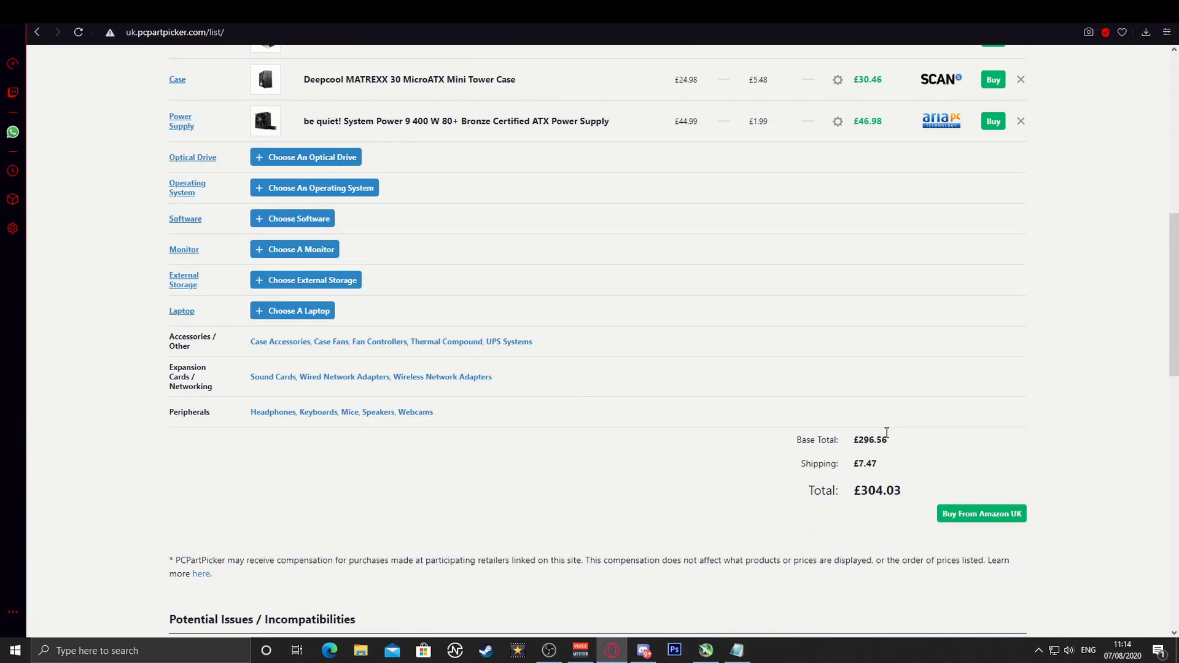
pyautogui.scroll(5, 605, 421)
pyautogui.scroll(3, 571, 430)
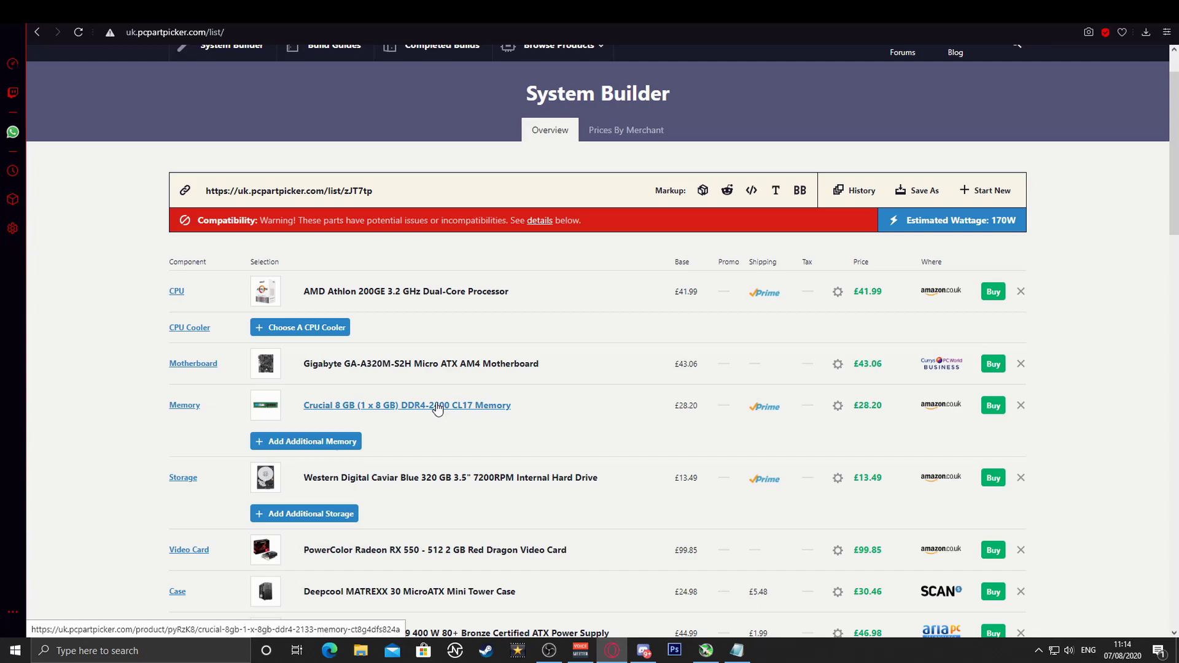
# Scroll up the parts list to confirm the chosen CPU, motherboard, memory, 320 GB drive and RX 550.
pyautogui.scroll(1, 437, 408)
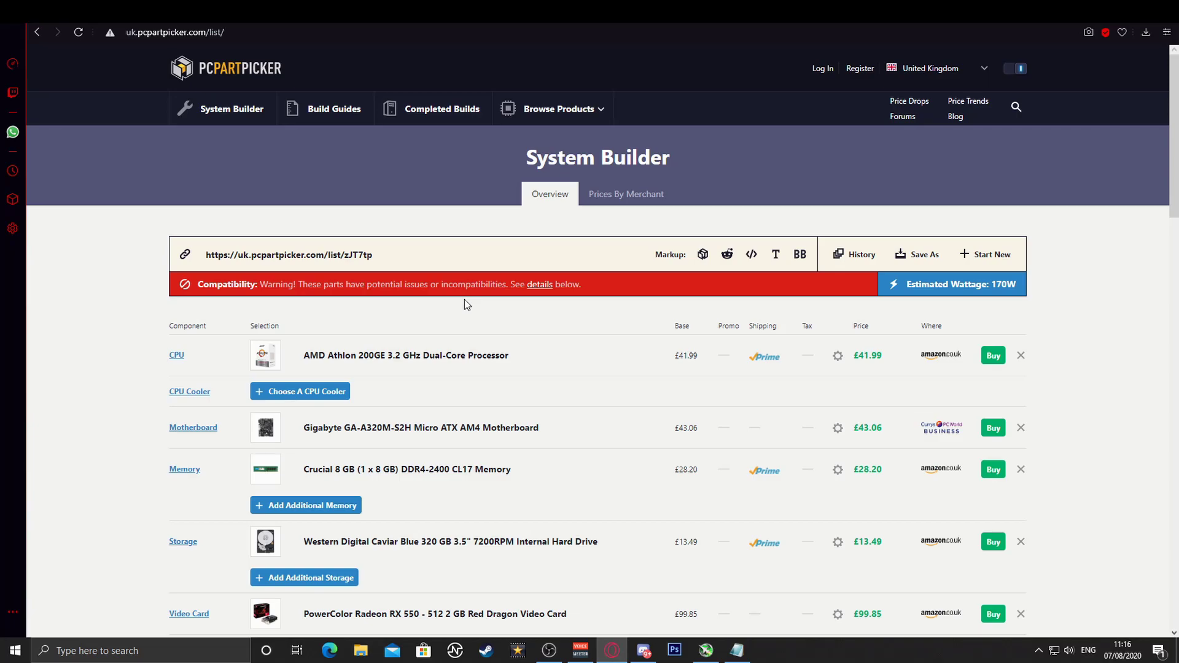
pyautogui.scroll(-3, 464, 300)
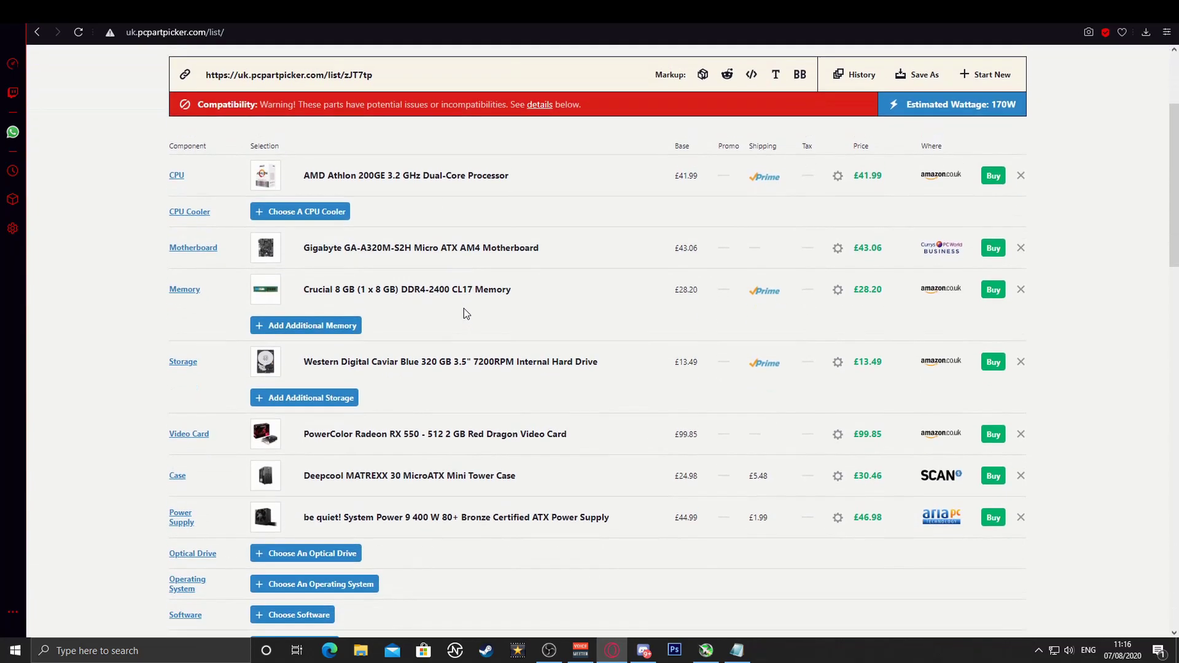
pyautogui.scroll(2, 463, 308)
pyautogui.scroll(-1, 463, 308)
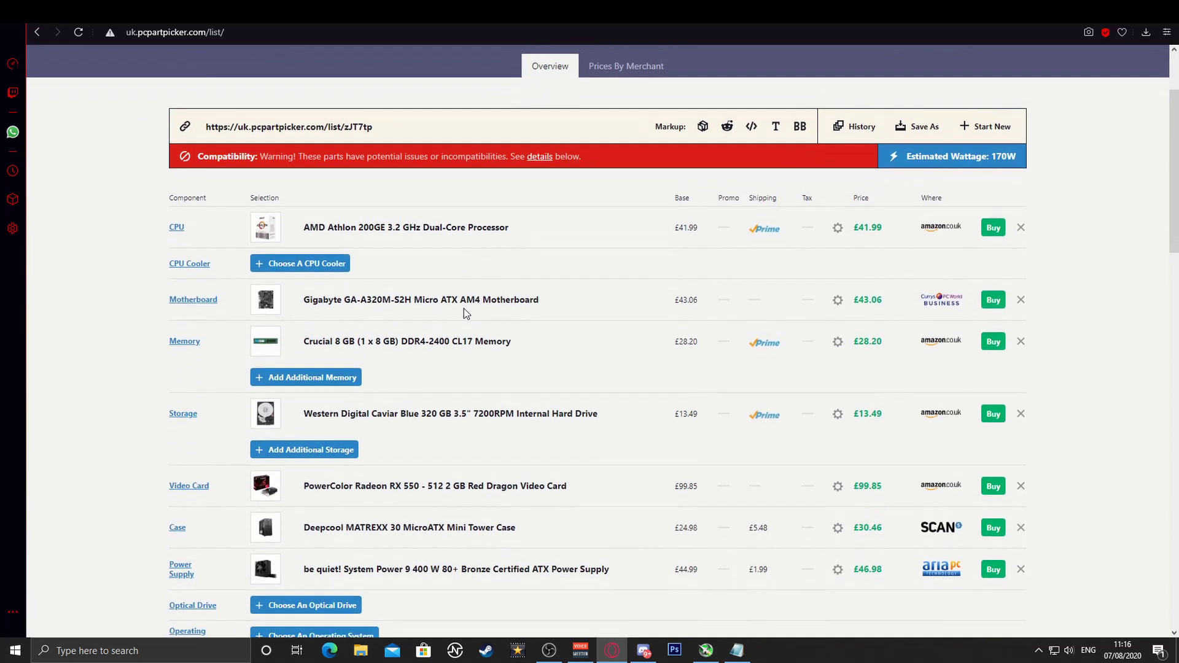